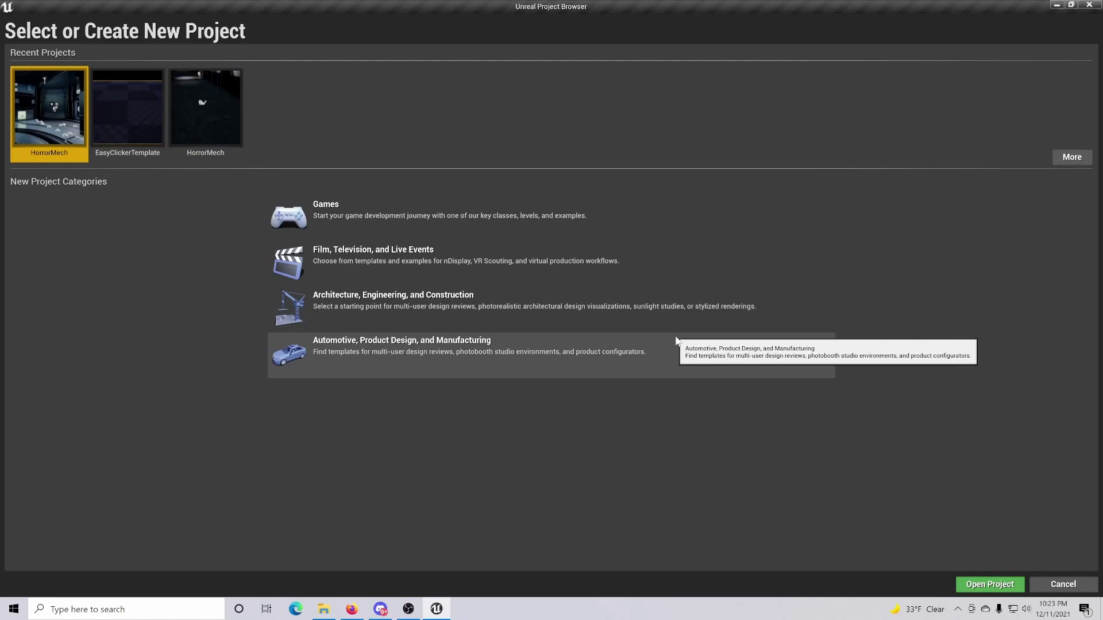
Step: Create a Games project from the First Person template, keeping the default settings, the D:\ folder and the name MyProject
{"action": "left_click", "coordinate": [543, 226]}
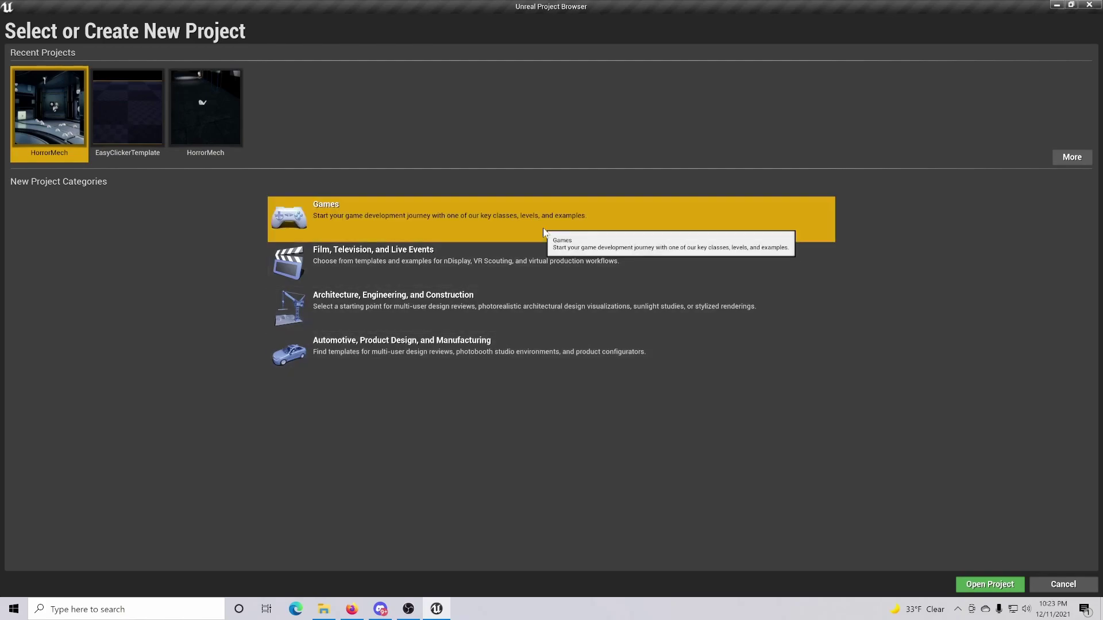
{"action": "left_click", "coordinate": [914, 584]}
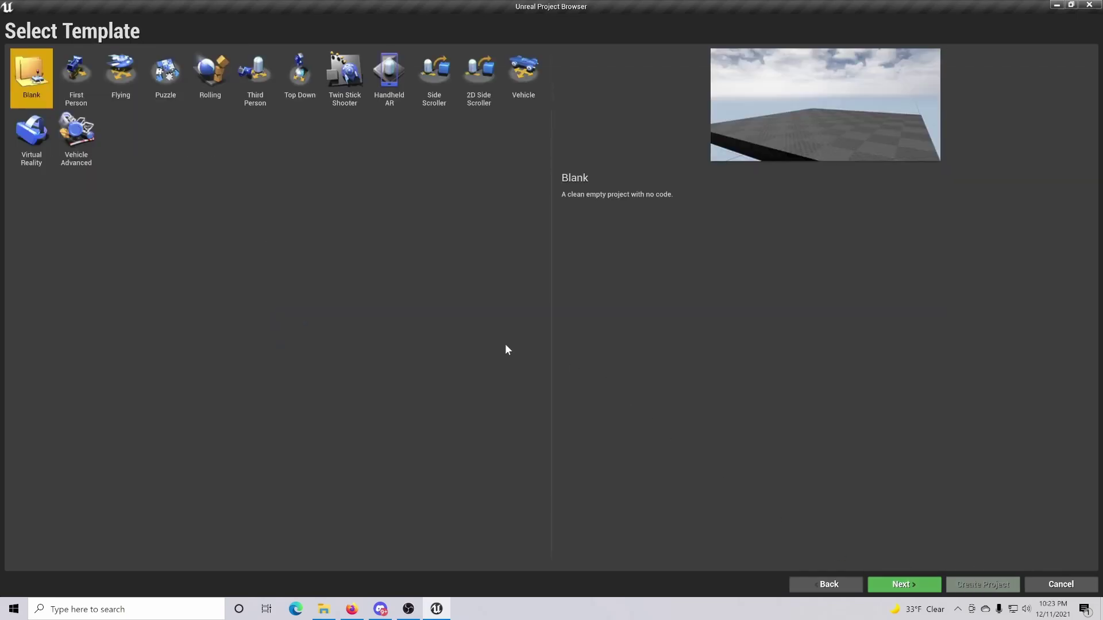
{"action": "left_click", "coordinate": [80, 72]}
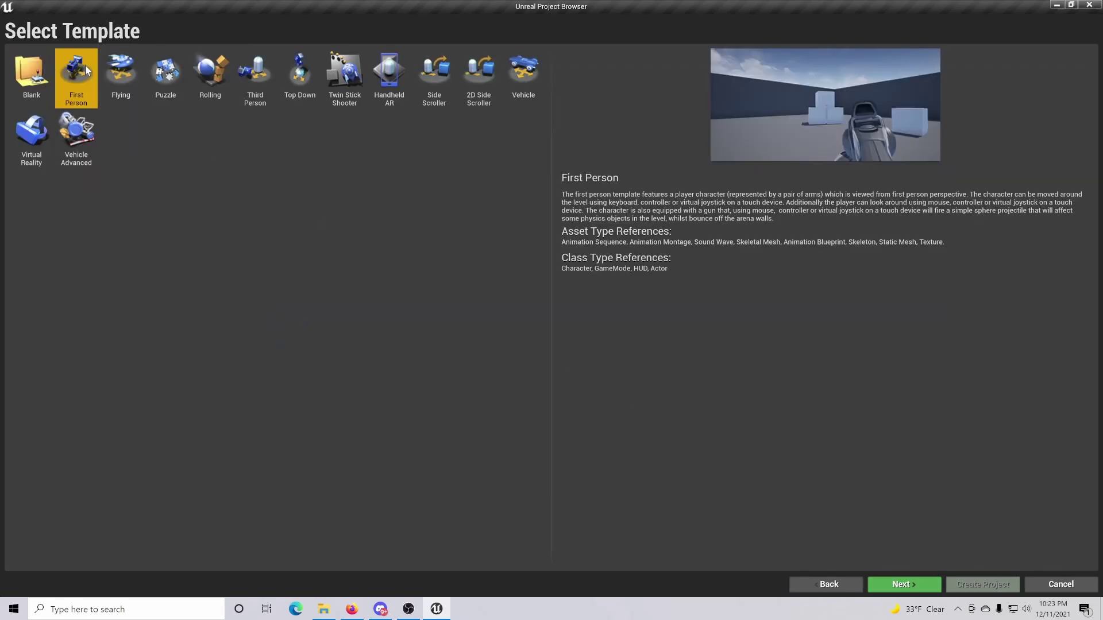
{"action": "left_click", "coordinate": [899, 584]}
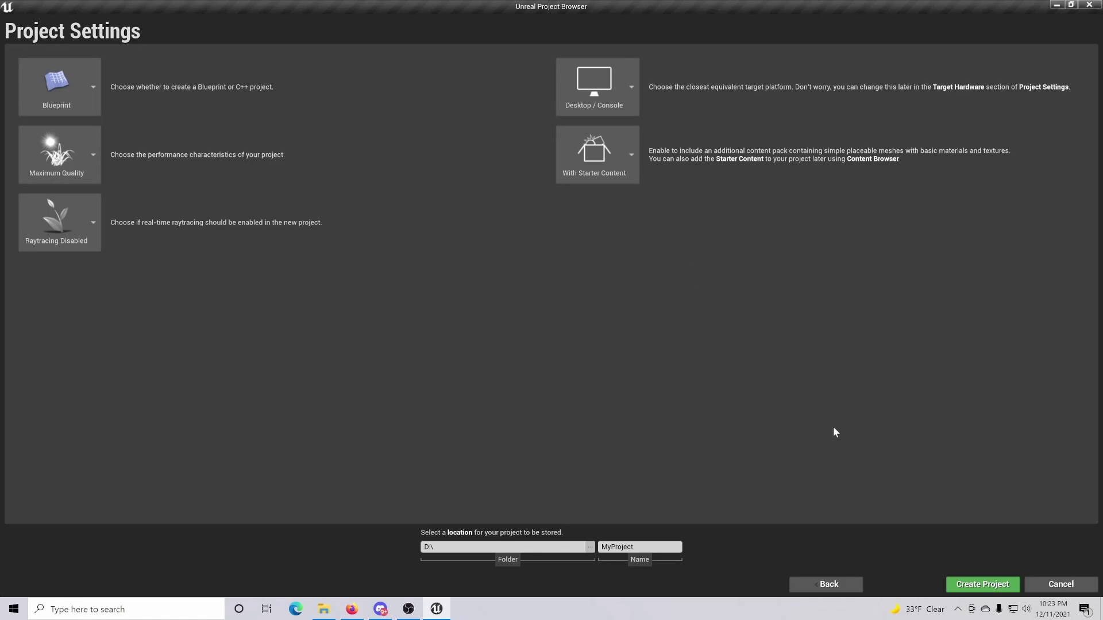
{"action": "left_click", "coordinate": [995, 586]}
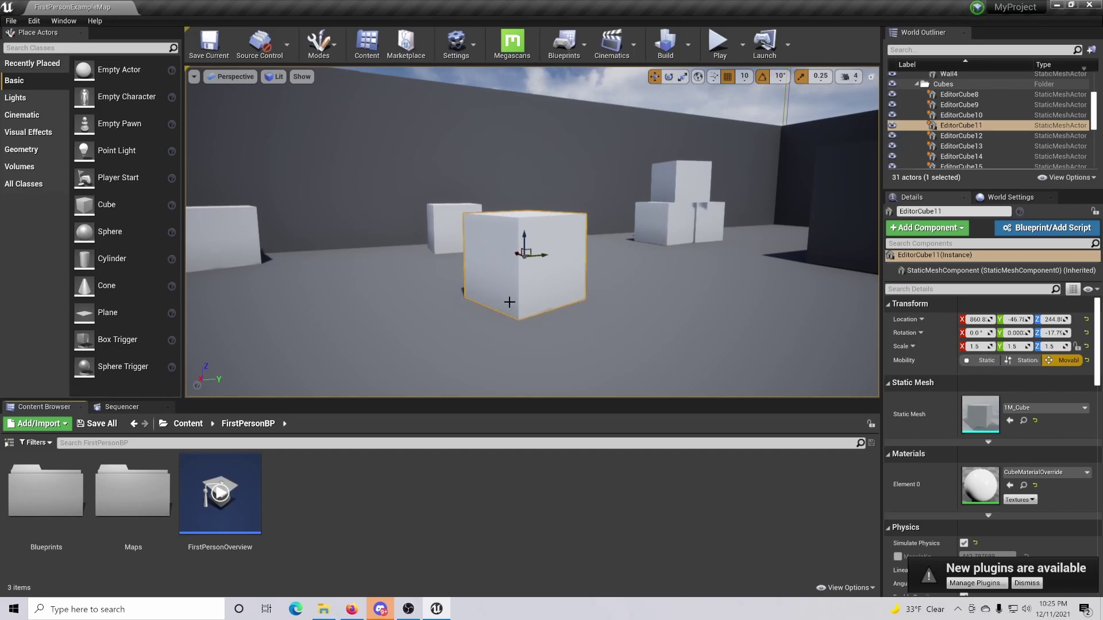
Step: Examine the selected cube EditorCube11 in the viewport from several distances and angles
{"action": "right_click_drag", "start_coordinate": [708, 330], "coordinate": [643, 349]}
{"action": "key", "text": "s"}
{"action": "key", "text": "w"}
{"action": "left_click_drag", "start_coordinate": [655, 319], "coordinate": [727, 322]}
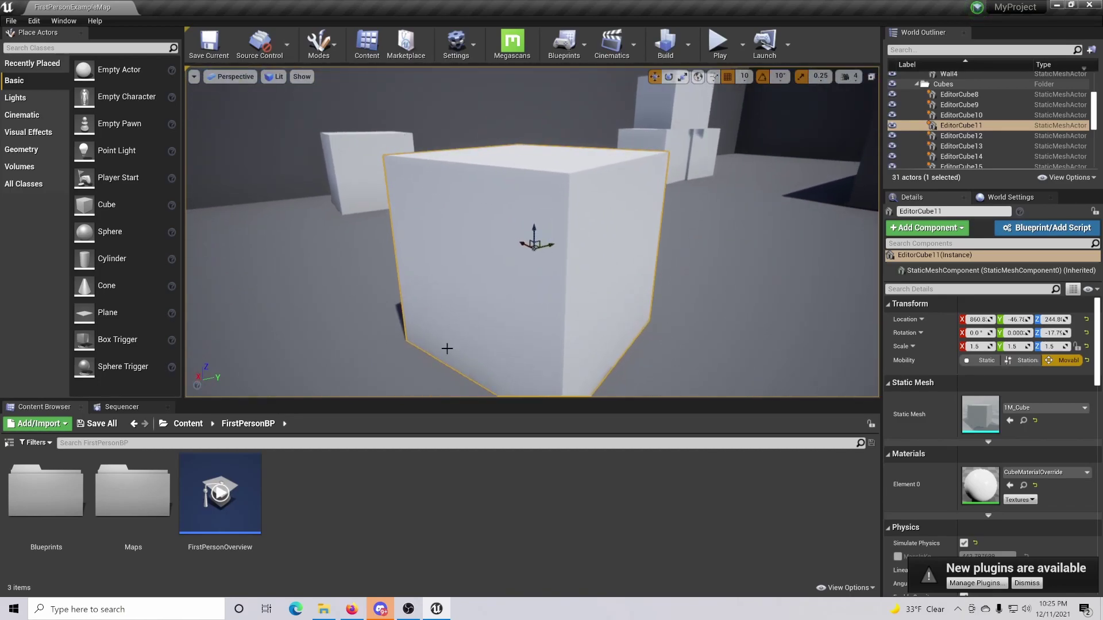
{"action": "right_click_drag", "start_coordinate": [560, 279], "coordinate": [485, 262]}
{"action": "key", "text": "a"}
{"action": "key", "text": "w"}
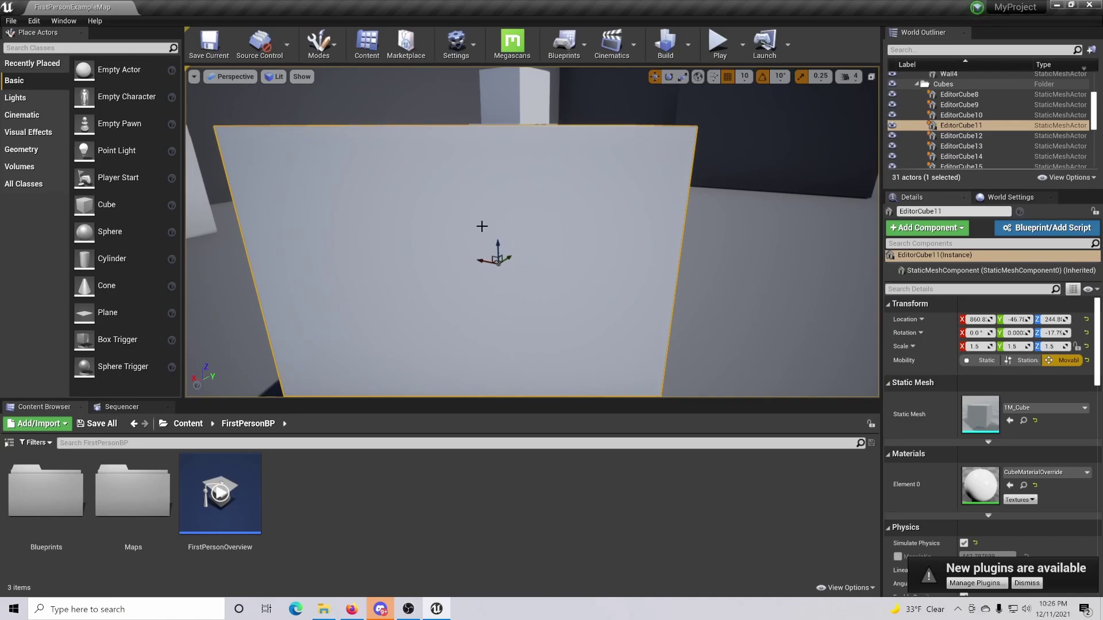
{"action": "key", "text": "w"}
{"action": "right_click_drag", "start_coordinate": [486, 282], "coordinate": [456, 286]}
{"action": "key", "text": "s"}
{"action": "key", "text": "w"}
{"action": "key", "text": "s"}
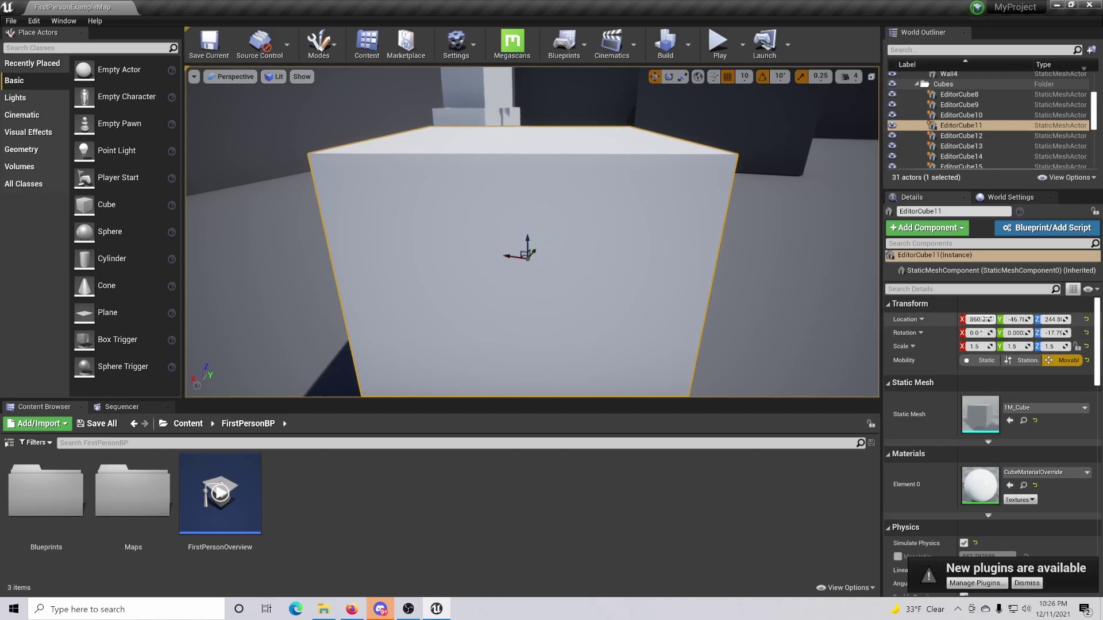
{"action": "right_click_drag", "start_coordinate": [599, 226], "coordinate": [598, 226]}
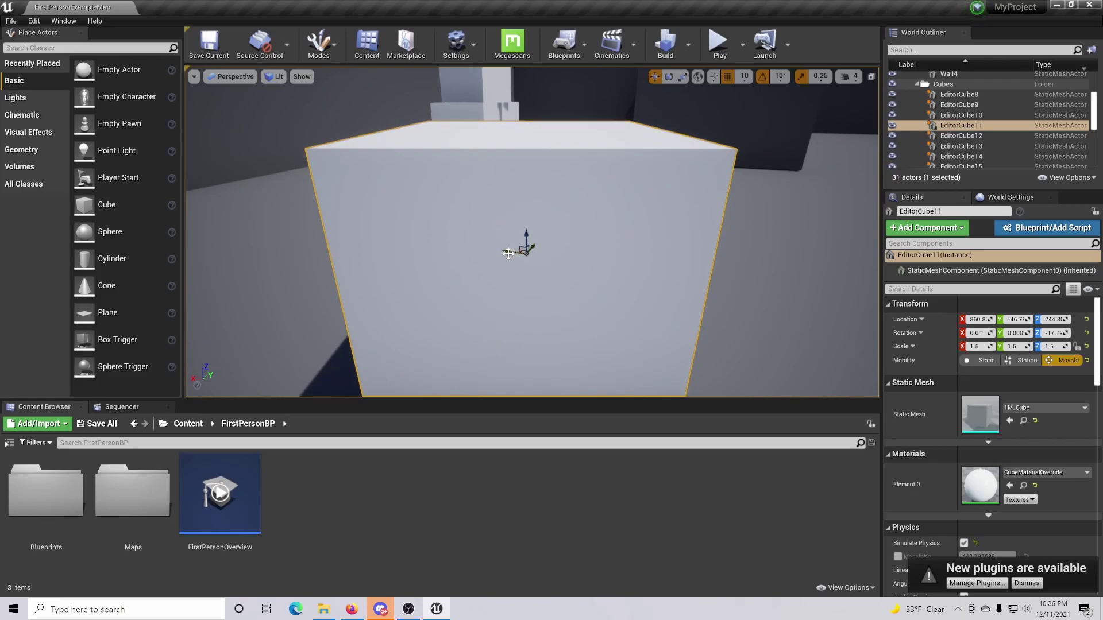
Step: Move the selected cube across the floor to about X 872 and Y 123, fine-tuning its X location numerically
{"action": "mouse_move", "coordinate": [508, 253]}
{"action": "left_mouse_down"}
{"action": "mouse_move", "coordinate": [413, 246]}
{"action": "mouse_move", "coordinate": [451, 239]}
{"action": "mouse_move", "coordinate": [561, 253]}
{"action": "mouse_move", "coordinate": [510, 242]}
{"action": "mouse_move", "coordinate": [520, 213]}
{"action": "mouse_move", "coordinate": [507, 239]}
{"action": "left_mouse_up"}
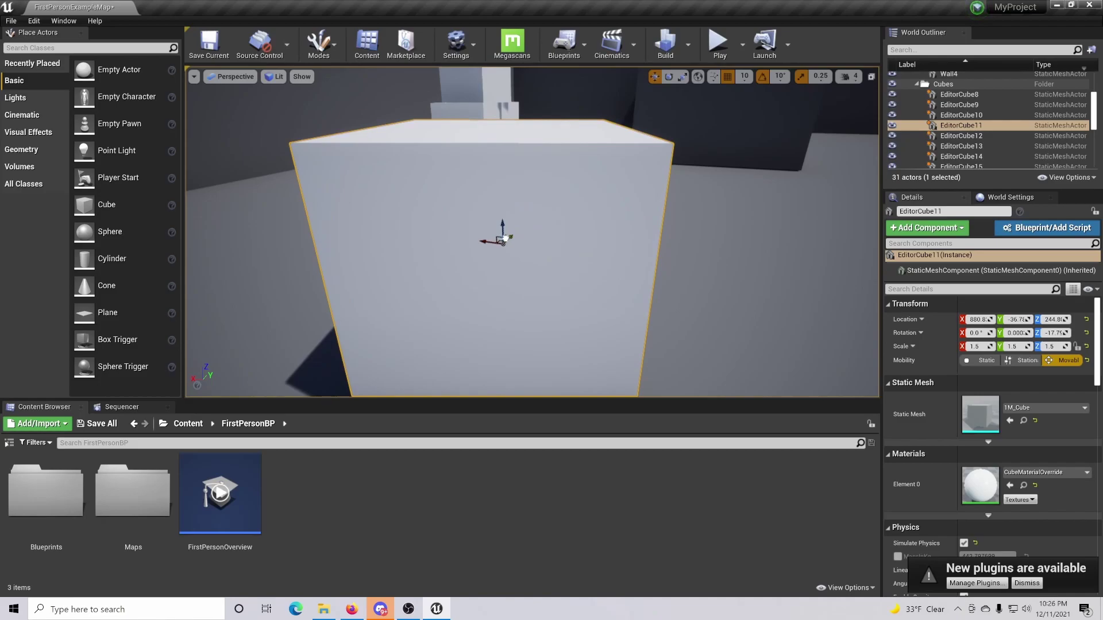
{"action": "mouse_move", "coordinate": [978, 319]}
{"action": "left_mouse_down"}
{"action": "mouse_move", "coordinate": [878, 319]}
{"action": "mouse_move", "coordinate": [1017, 318]}
{"action": "mouse_move", "coordinate": [881, 319]}
{"action": "mouse_move", "coordinate": [979, 320]}
{"action": "left_mouse_up"}
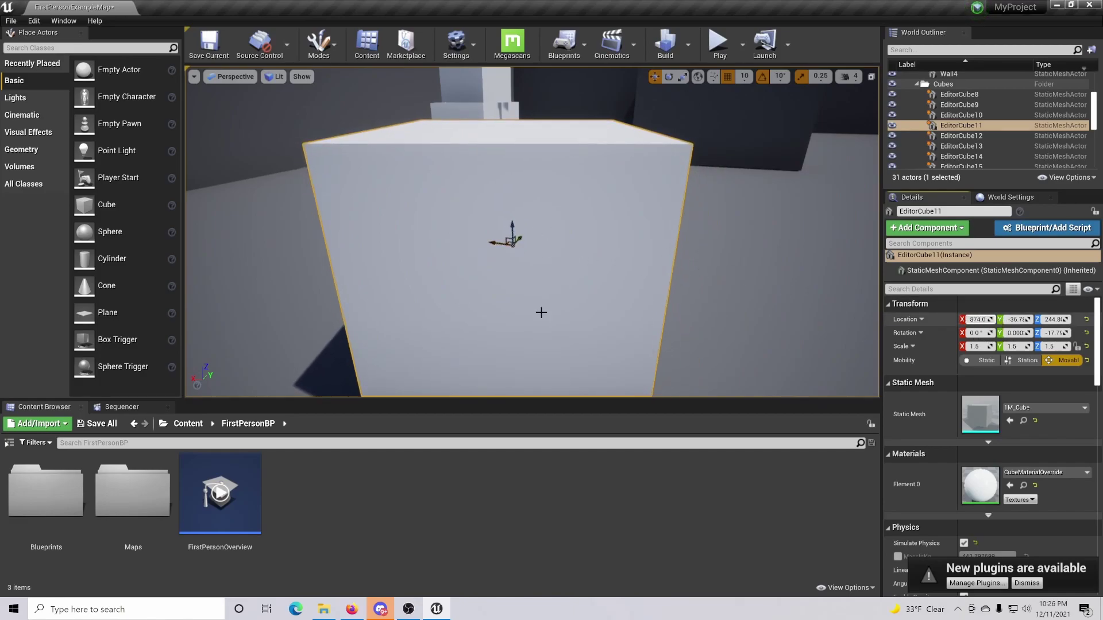
{"action": "left_click_drag", "start_coordinate": [520, 237], "coordinate": [552, 180]}
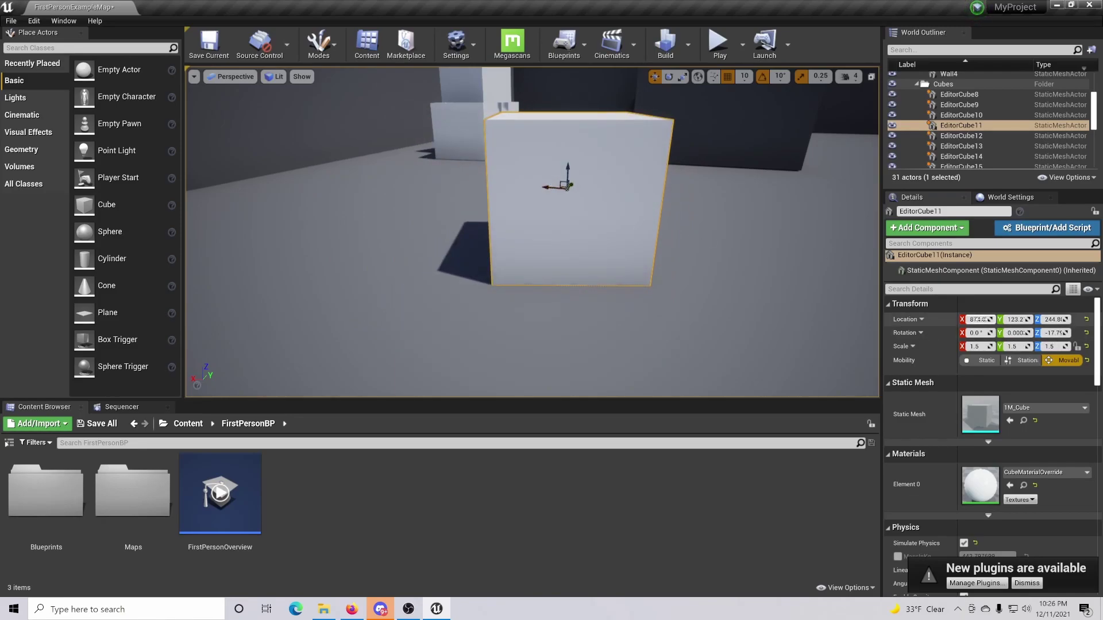
{"action": "left_click_drag", "start_coordinate": [977, 319], "coordinate": [988, 319]}
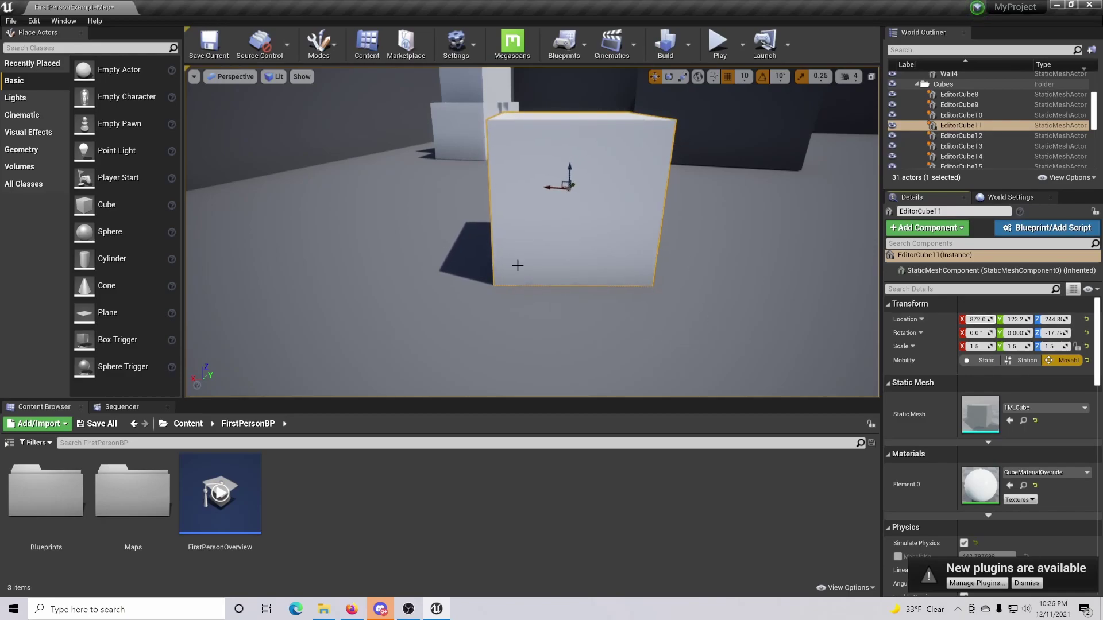
Step: Tilt the cube about 3.6° around X and reset its rotation to zero
{"action": "right_click_drag", "start_coordinate": [518, 265], "coordinate": [486, 241]}
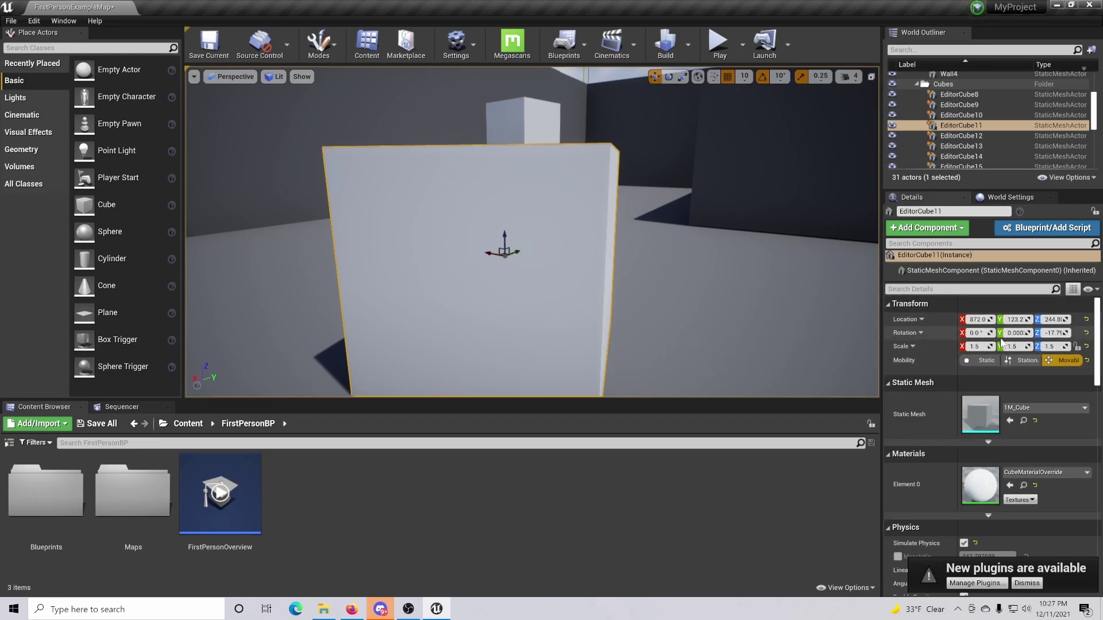
{"action": "left_click_drag", "start_coordinate": [979, 334], "coordinate": [1039, 334]}
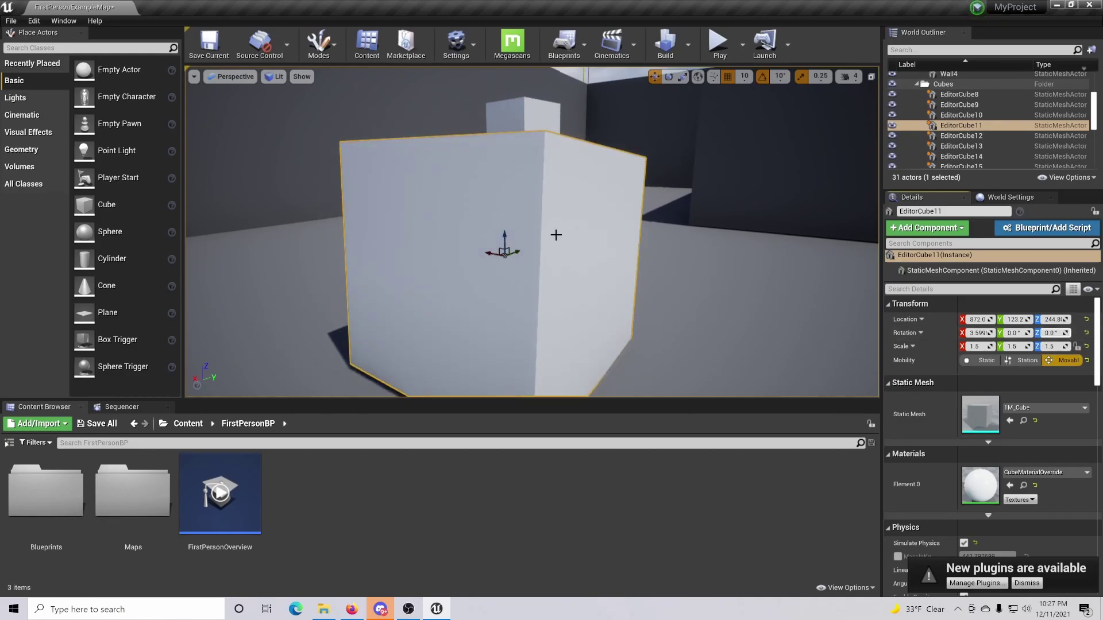
{"action": "right_click_drag", "start_coordinate": [597, 204], "coordinate": [551, 236]}
{"action": "left_click", "coordinate": [1085, 333]}
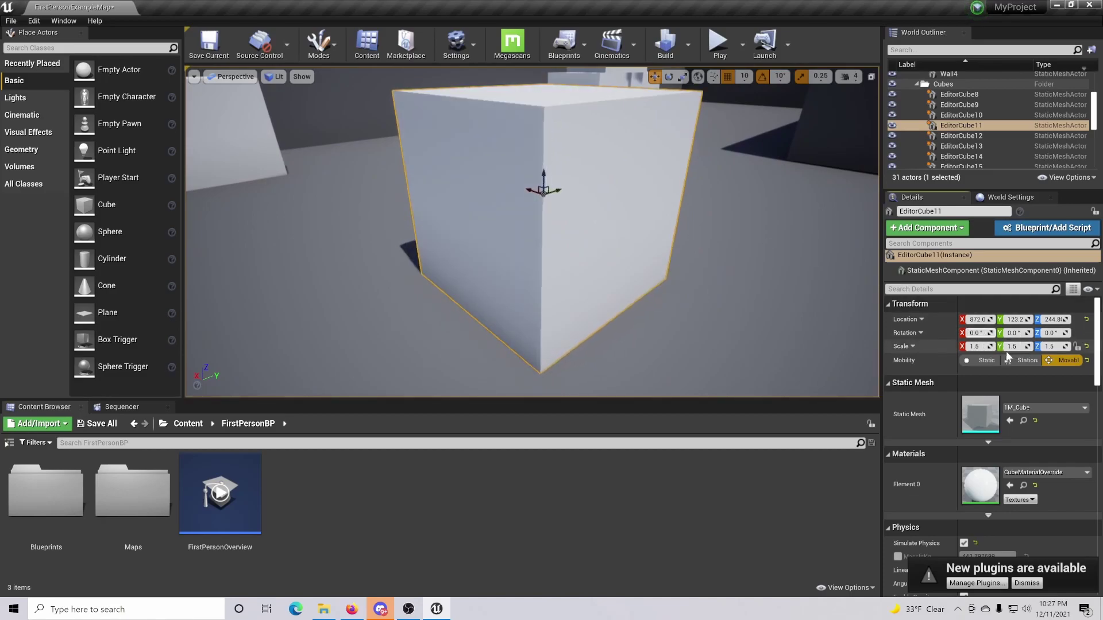
Step: Set the cube's X scale to about 1.11 and try switching between the rotate and move gizmos
{"action": "left_click_drag", "start_coordinate": [980, 347], "coordinate": [955, 346]}
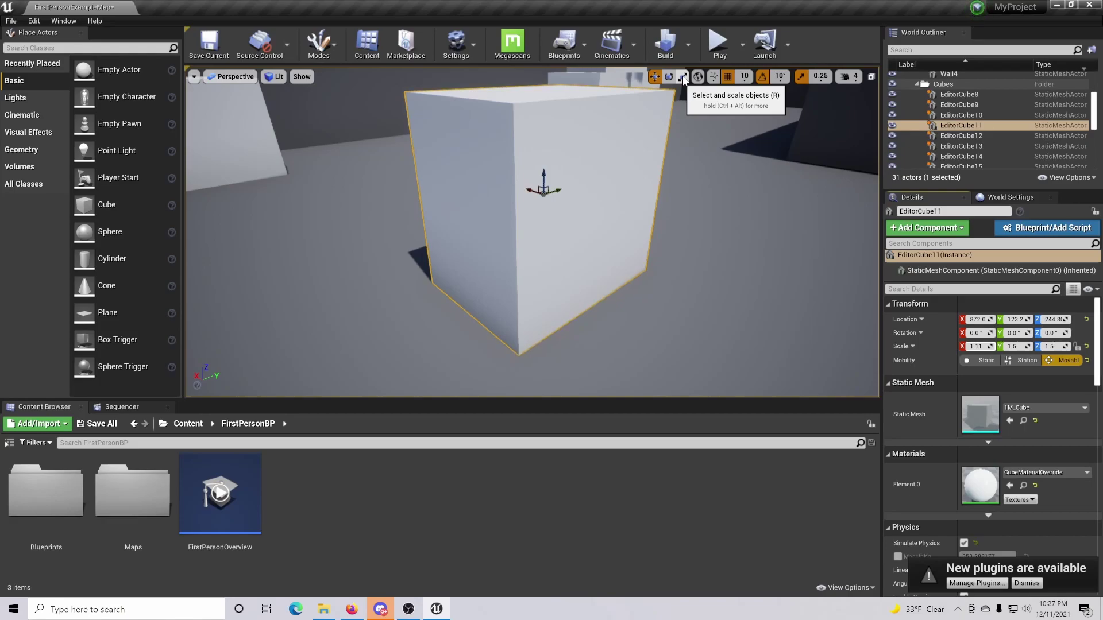
{"action": "key", "text": "e"}
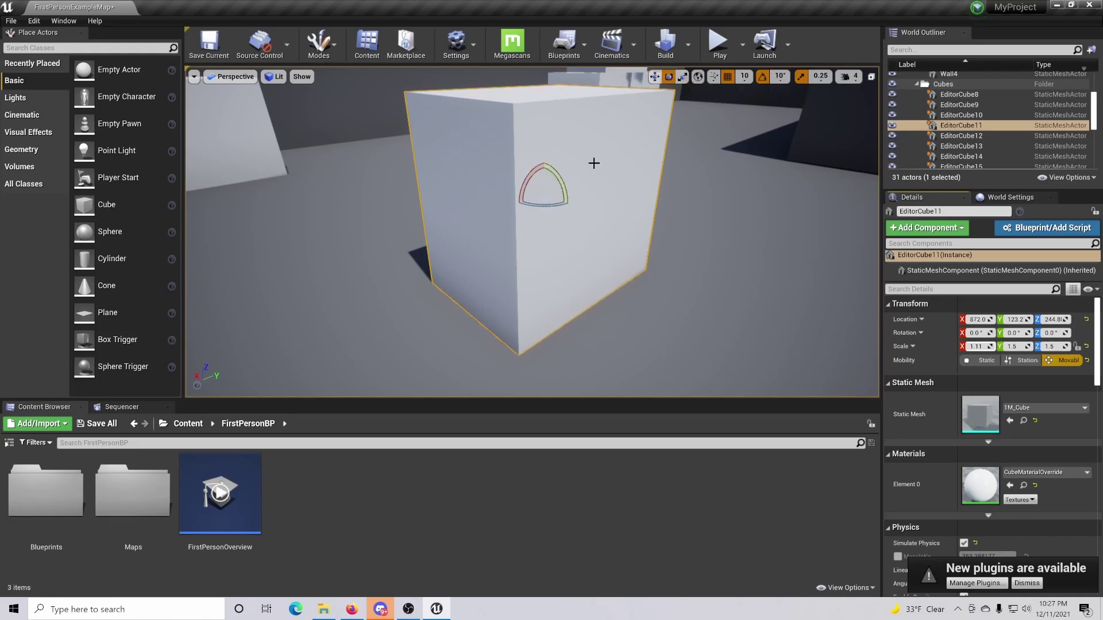
{"action": "left_click", "coordinate": [657, 77]}
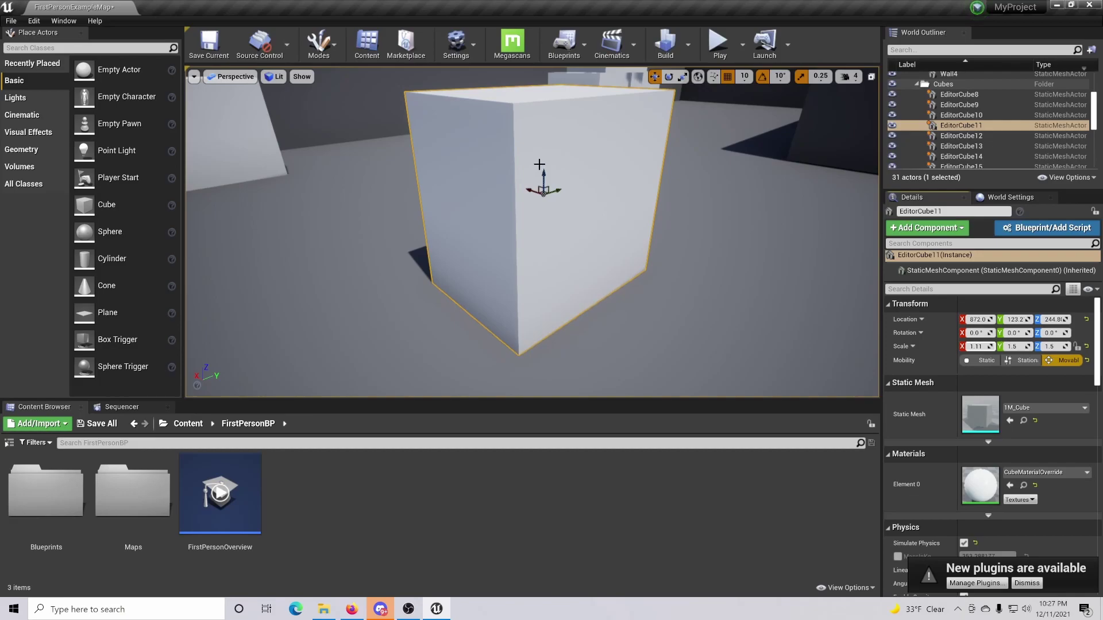
{"action": "key", "text": "e"}
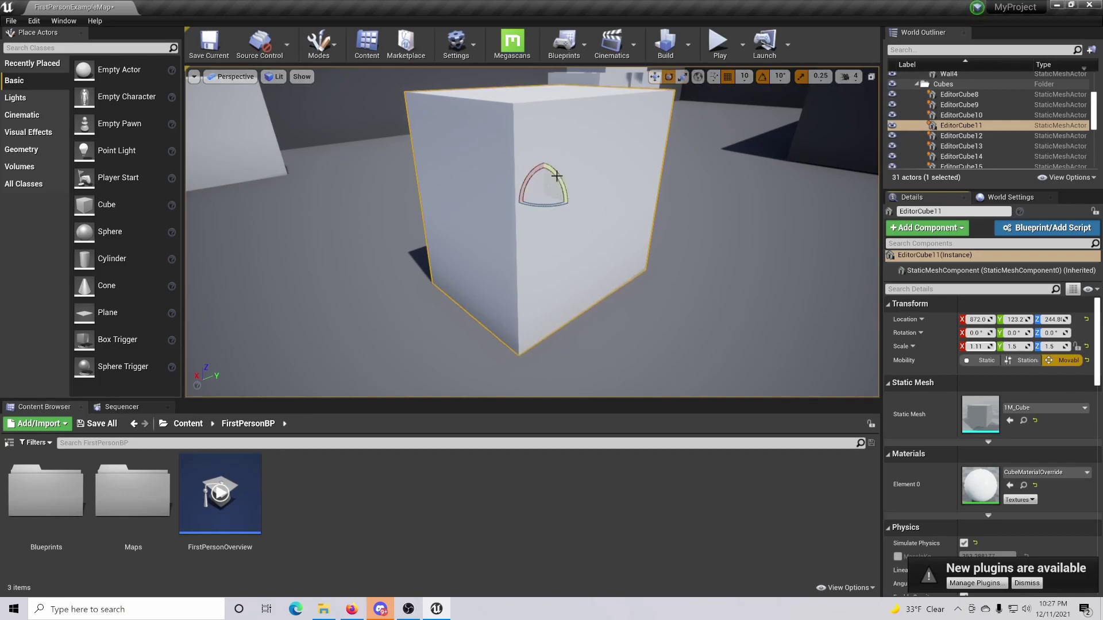
{"action": "key", "text": "w"}
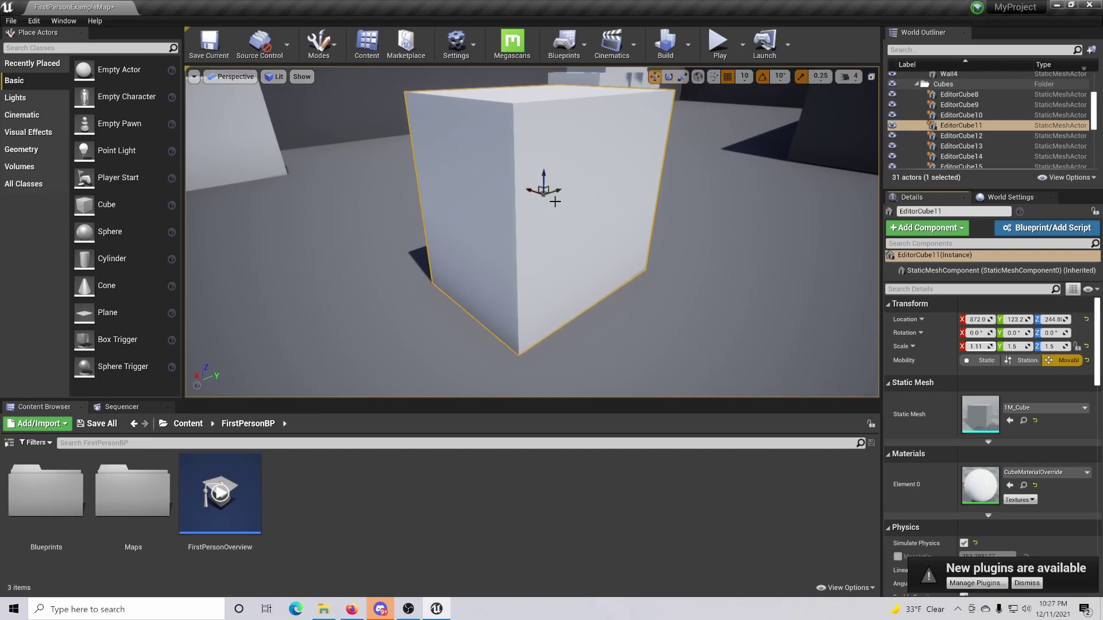
Step: Move the cube freely along several axes to about X 874, Y 126, Z 254
{"action": "right_click_drag", "start_coordinate": [557, 223], "coordinate": [627, 201]}
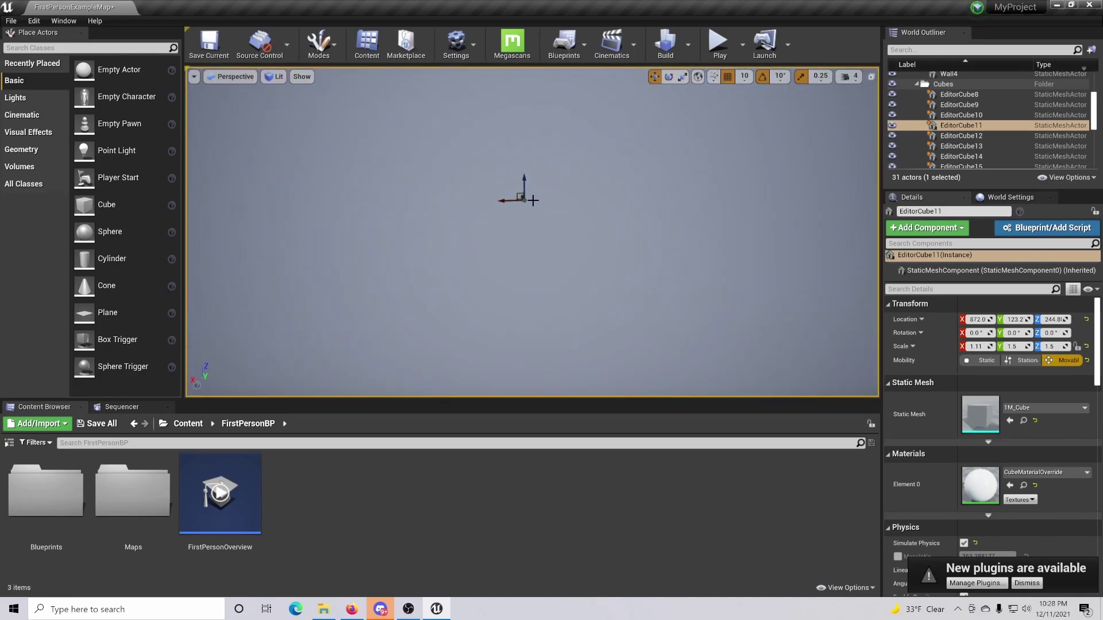
{"action": "right_click_drag", "start_coordinate": [533, 201], "coordinate": [553, 170]}
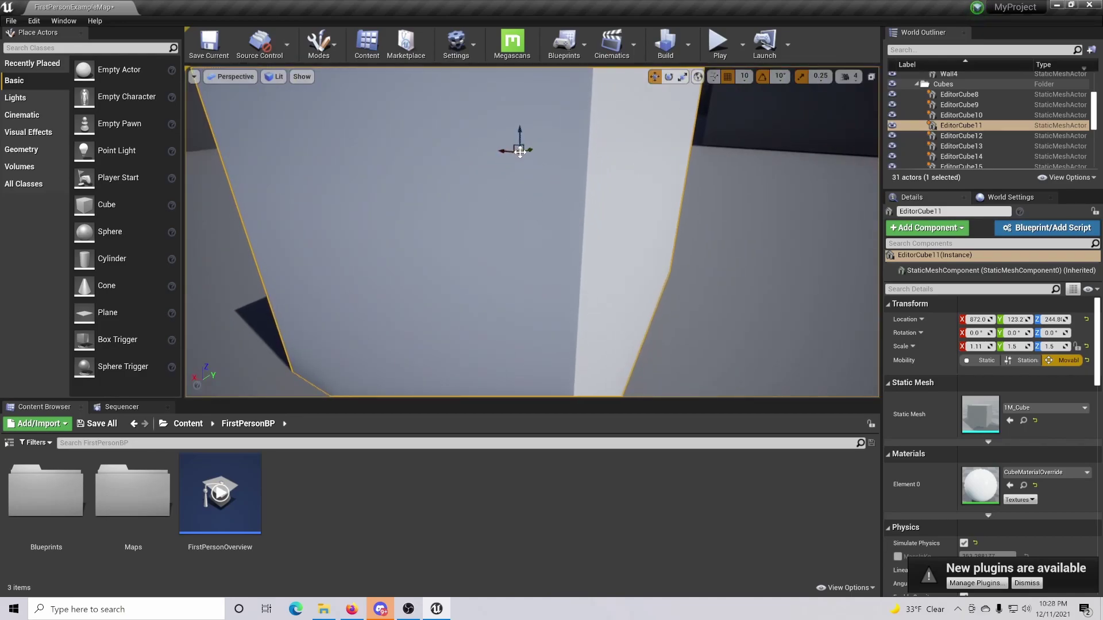
{"action": "mouse_move", "coordinate": [524, 155]}
{"action": "left_mouse_down"}
{"action": "mouse_move", "coordinate": [614, 228]}
{"action": "mouse_move", "coordinate": [443, 96]}
{"action": "mouse_move", "coordinate": [566, 70]}
{"action": "mouse_move", "coordinate": [307, 132]}
{"action": "mouse_move", "coordinate": [433, 261]}
{"action": "mouse_move", "coordinate": [598, 204]}
{"action": "mouse_move", "coordinate": [517, 103]}
{"action": "mouse_move", "coordinate": [515, 135]}
{"action": "left_mouse_up"}
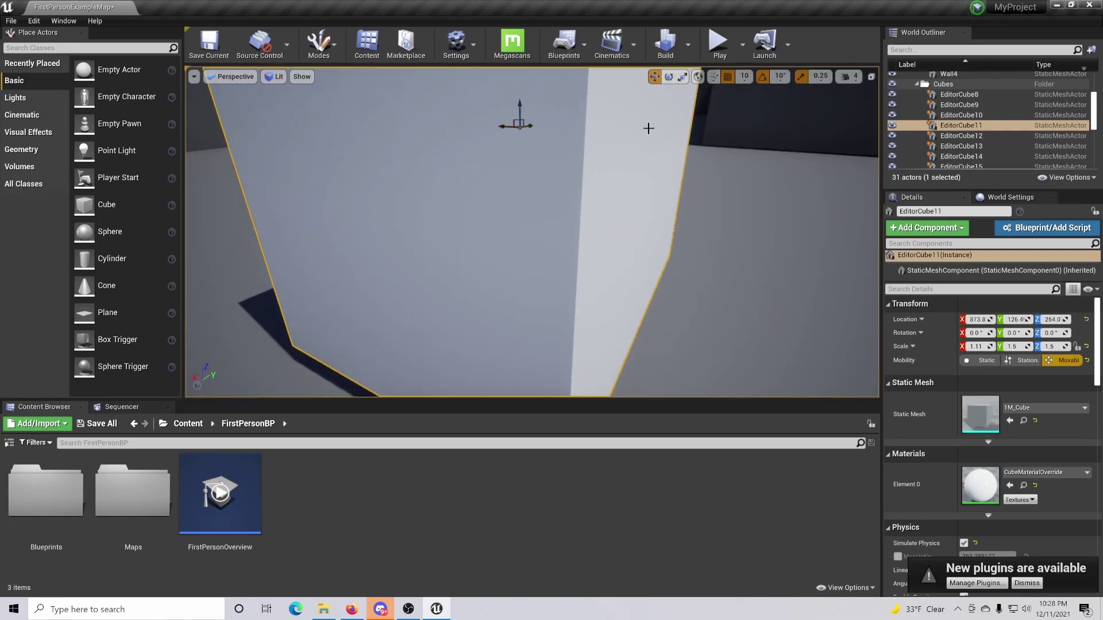
Step: Rotate the cube to 20° around Y and scale it down to about 0.75 × 1.25 × 1.25
{"action": "left_click", "coordinate": [670, 77]}
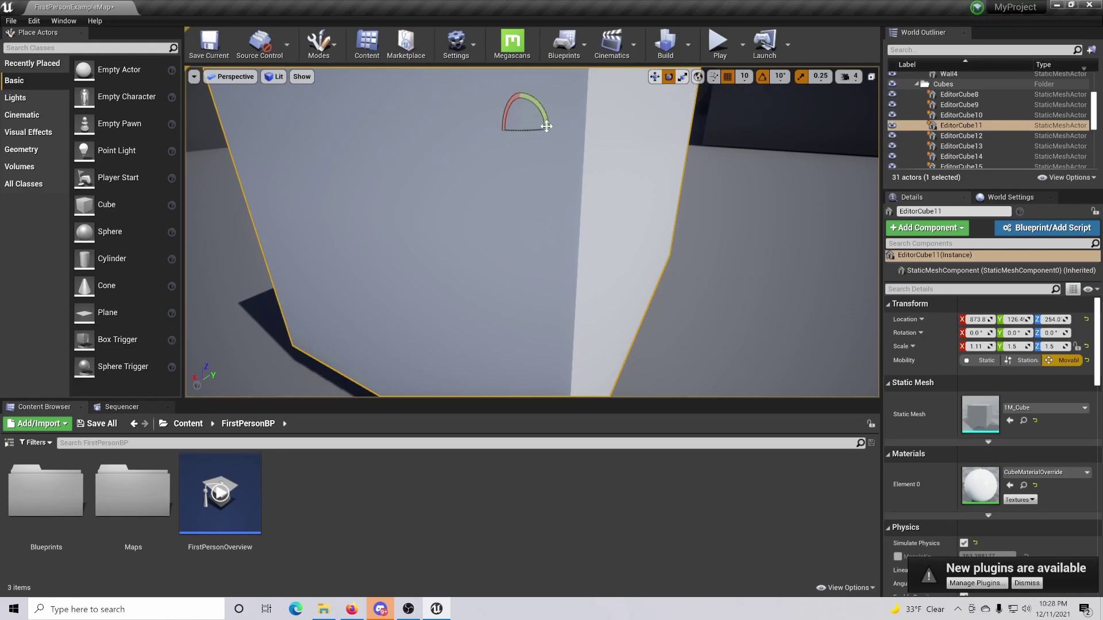
{"action": "left_click_drag", "start_coordinate": [540, 124], "coordinate": [678, 119]}
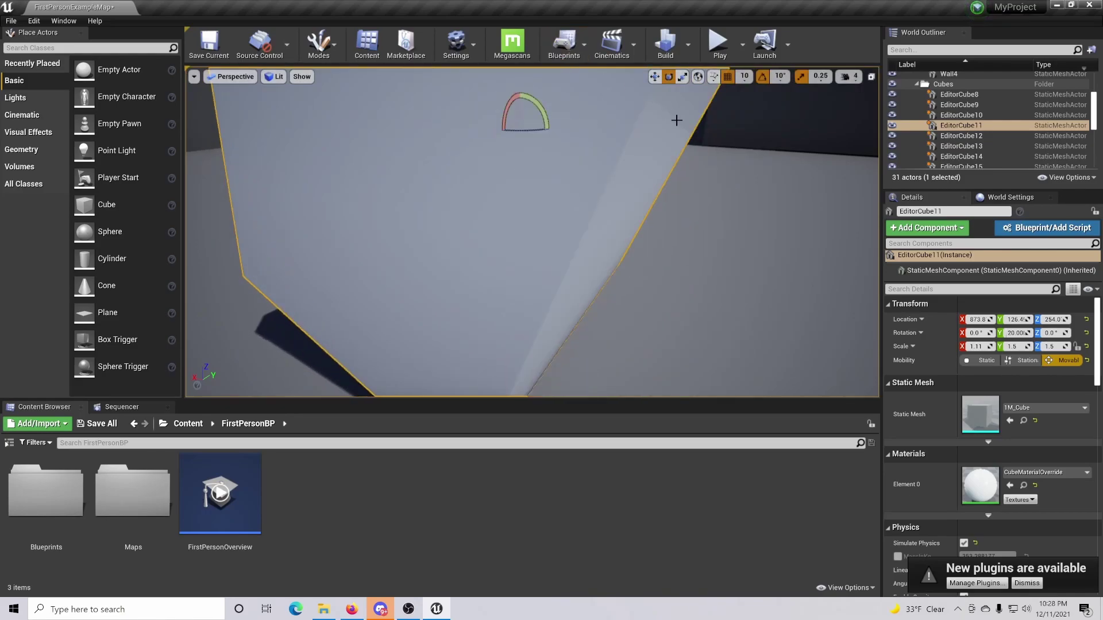
{"action": "left_click", "coordinate": [682, 78]}
{"action": "mouse_move", "coordinate": [519, 126]}
{"action": "left_mouse_down"}
{"action": "mouse_move", "coordinate": [471, 141]}
{"action": "mouse_move", "coordinate": [546, 115]}
{"action": "mouse_move", "coordinate": [528, 118]}
{"action": "left_mouse_up"}
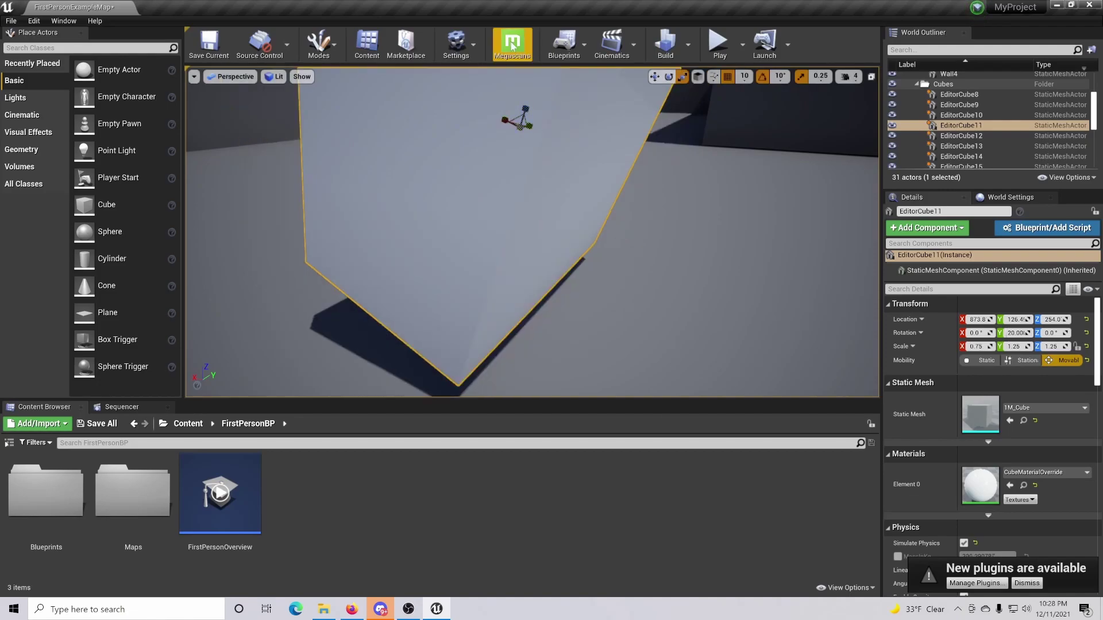
Step: Rotate the cube further around Y to about 40° with the rotate gizmo
{"action": "right_click_drag", "start_coordinate": [763, 354], "coordinate": [763, 310]}
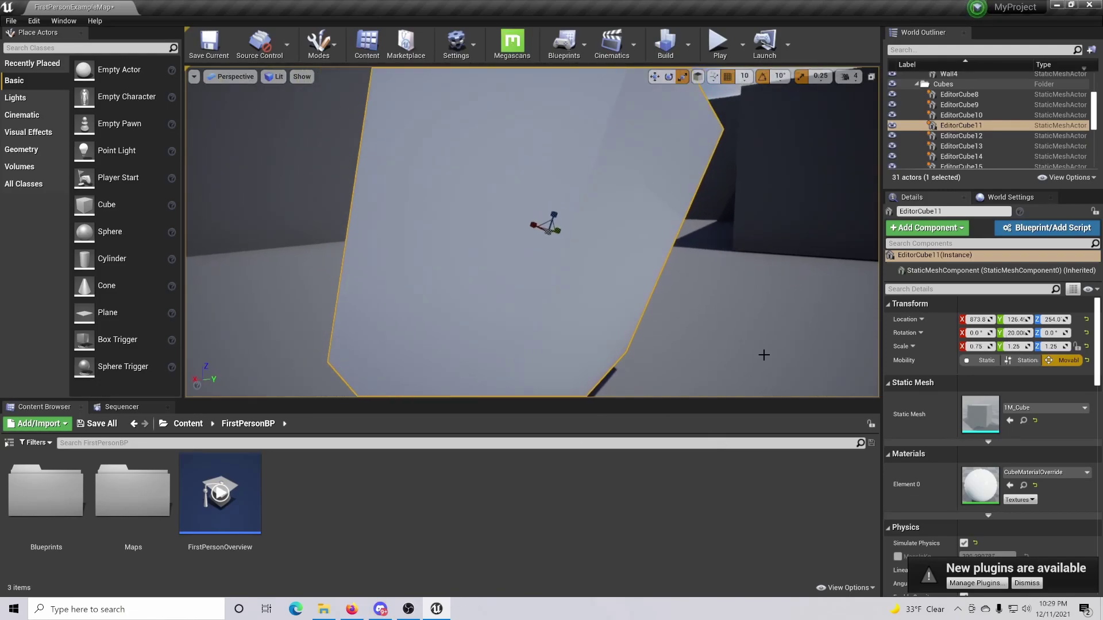
{"action": "left_click", "coordinate": [669, 77]}
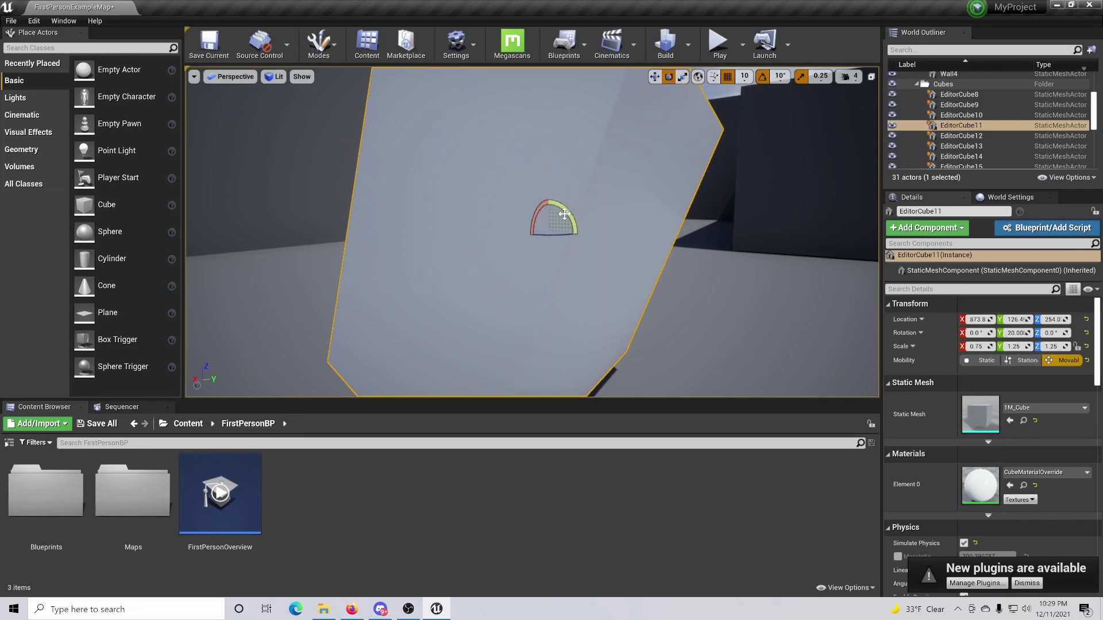
{"action": "left_click_drag", "start_coordinate": [570, 213], "coordinate": [603, 215]}
{"action": "mouse_move", "coordinate": [517, 215]}
{"action": "left_mouse_down"}
{"action": "mouse_move", "coordinate": [534, 228]}
{"action": "mouse_move", "coordinate": [535, 274]}
{"action": "mouse_move", "coordinate": [515, 248]}
{"action": "mouse_move", "coordinate": [517, 215]}
{"action": "mouse_move", "coordinate": [516, 248]}
{"action": "mouse_move", "coordinate": [517, 221]}
{"action": "mouse_move", "coordinate": [544, 276]}
{"action": "mouse_move", "coordinate": [531, 271]}
{"action": "mouse_move", "coordinate": [515, 220]}
{"action": "mouse_move", "coordinate": [517, 246]}
{"action": "mouse_move", "coordinate": [521, 233]}
{"action": "left_mouse_up"}
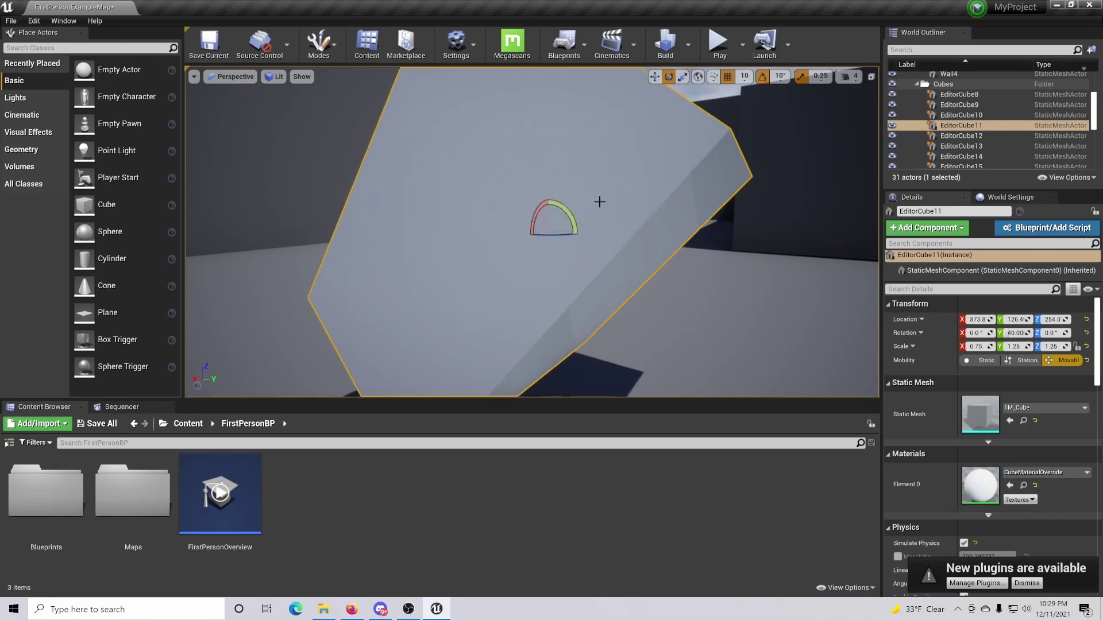
{"action": "right_click_drag", "start_coordinate": [600, 202], "coordinate": [631, 190]}
{"action": "key", "text": "s"}
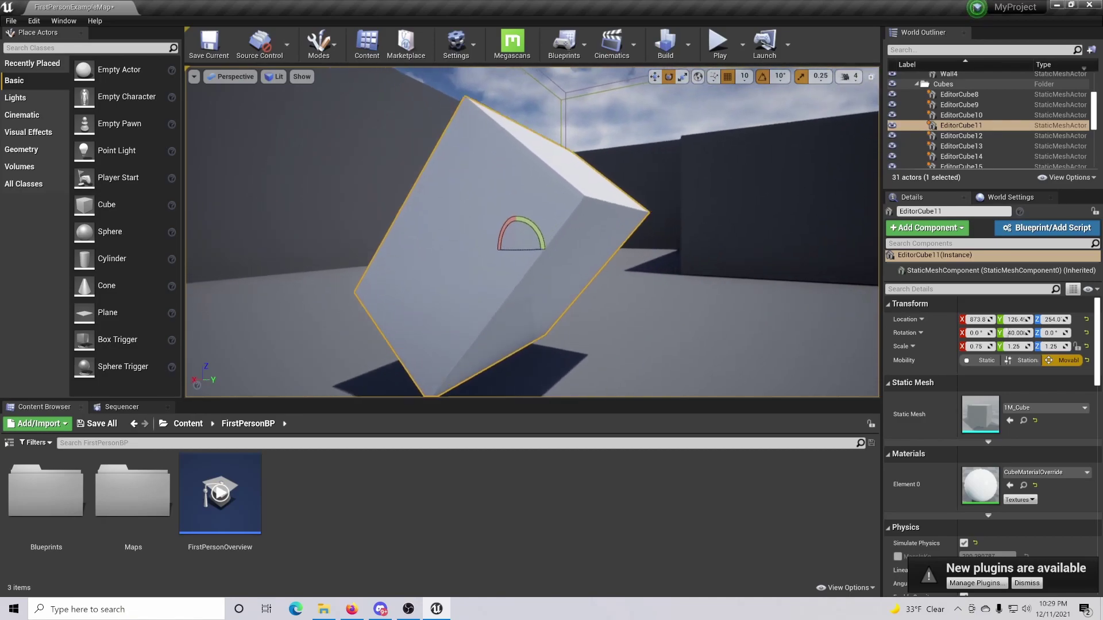
{"action": "left_click_drag", "start_coordinate": [595, 225], "coordinate": [480, 244]}
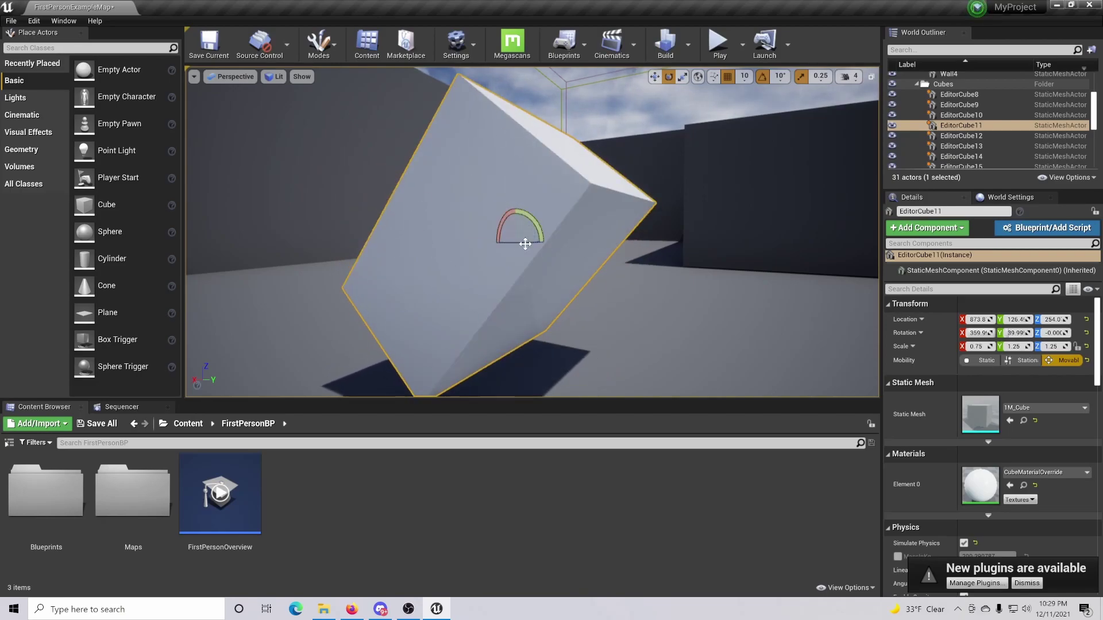
Step: Rotate the cube around Y to about 70°
{"action": "mouse_move", "coordinate": [542, 223]}
{"action": "right_mouse_down"}
{"action": "mouse_move", "coordinate": [521, 202]}
{"action": "mouse_move", "coordinate": [554, 213]}
{"action": "right_mouse_up"}
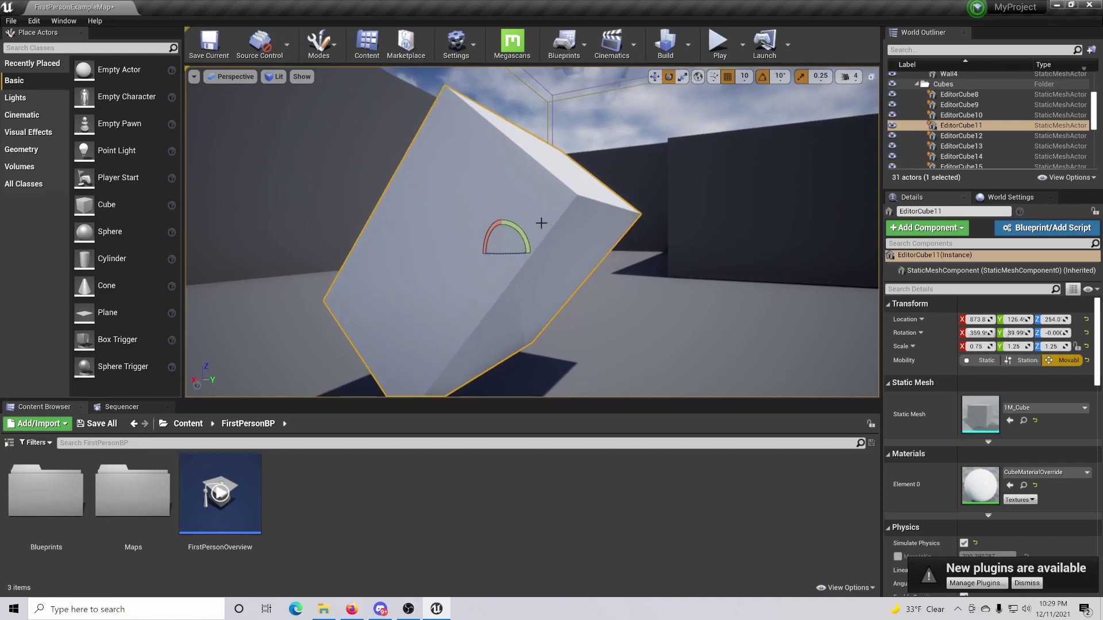
{"action": "scroll", "coordinate": [547, 227], "scroll_direction": "up", "scroll_amount": 5}
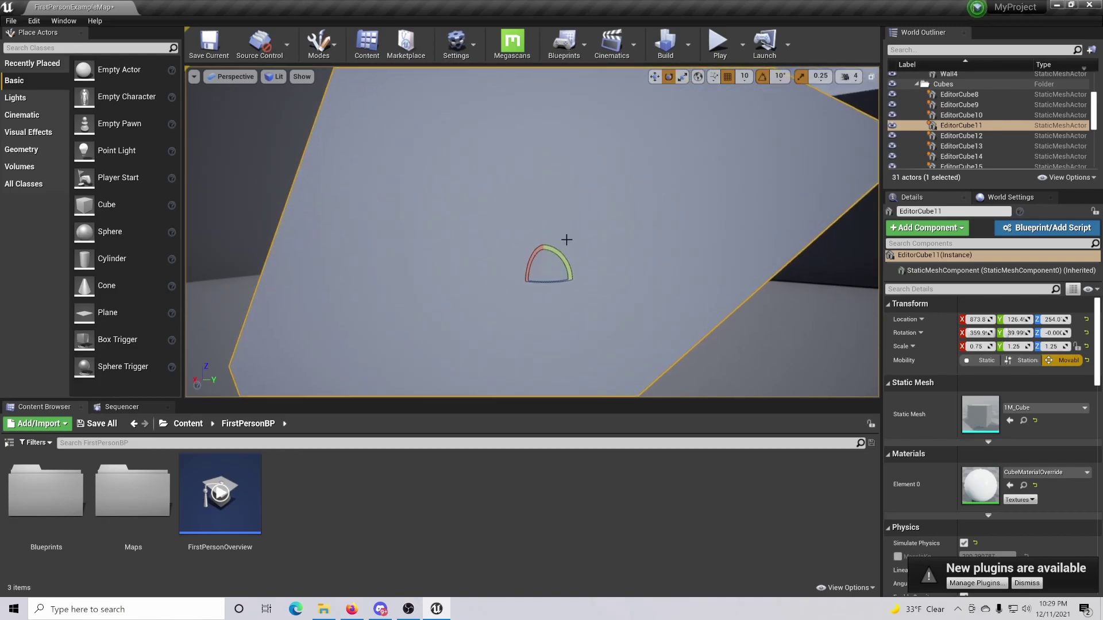
{"action": "left_click_drag", "start_coordinate": [556, 253], "coordinate": [509, 237]}
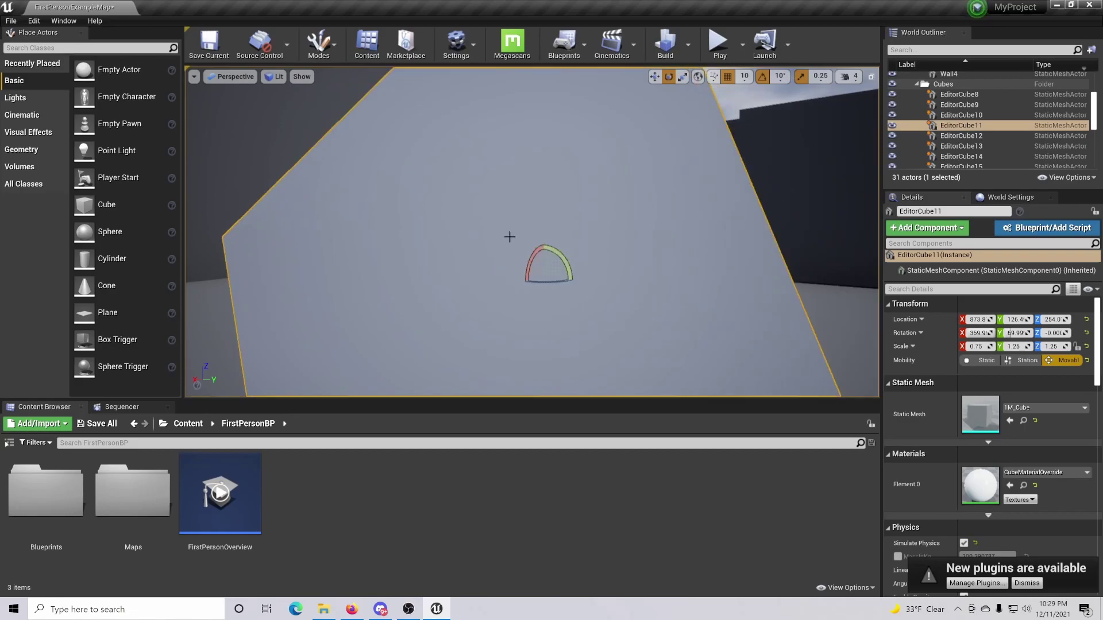
Step: Rotate the cube around Y to about 290° with the rotate gizmo
{"action": "left_click_drag", "start_coordinate": [558, 292], "coordinate": [573, 313]}
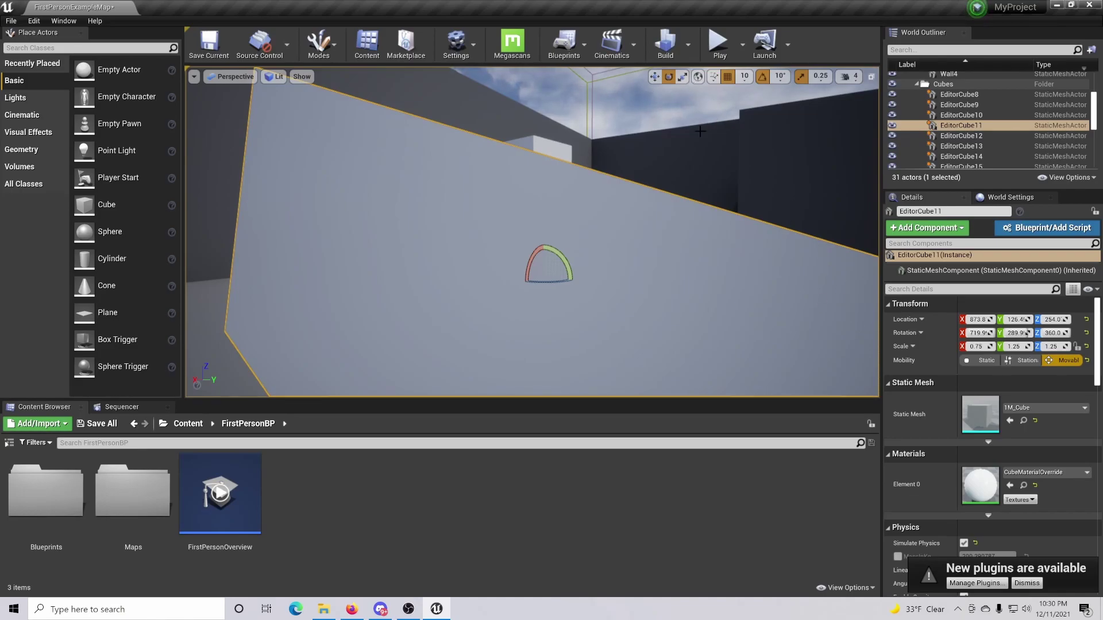
{"action": "right_click_drag", "start_coordinate": [684, 202], "coordinate": [692, 168]}
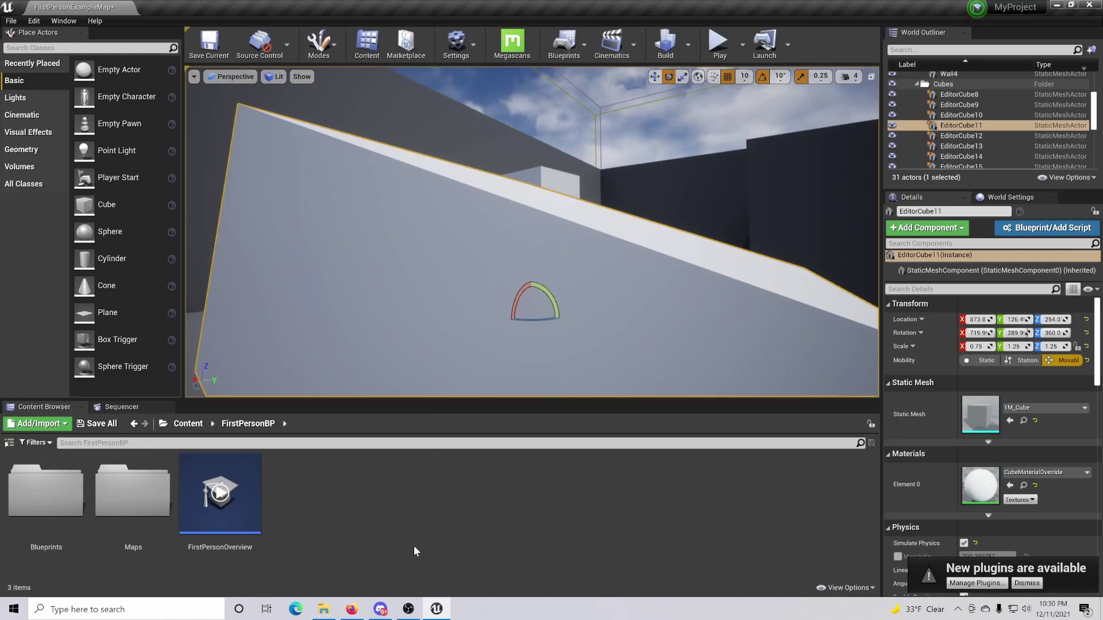
{"action": "left_click", "coordinate": [408, 609]}
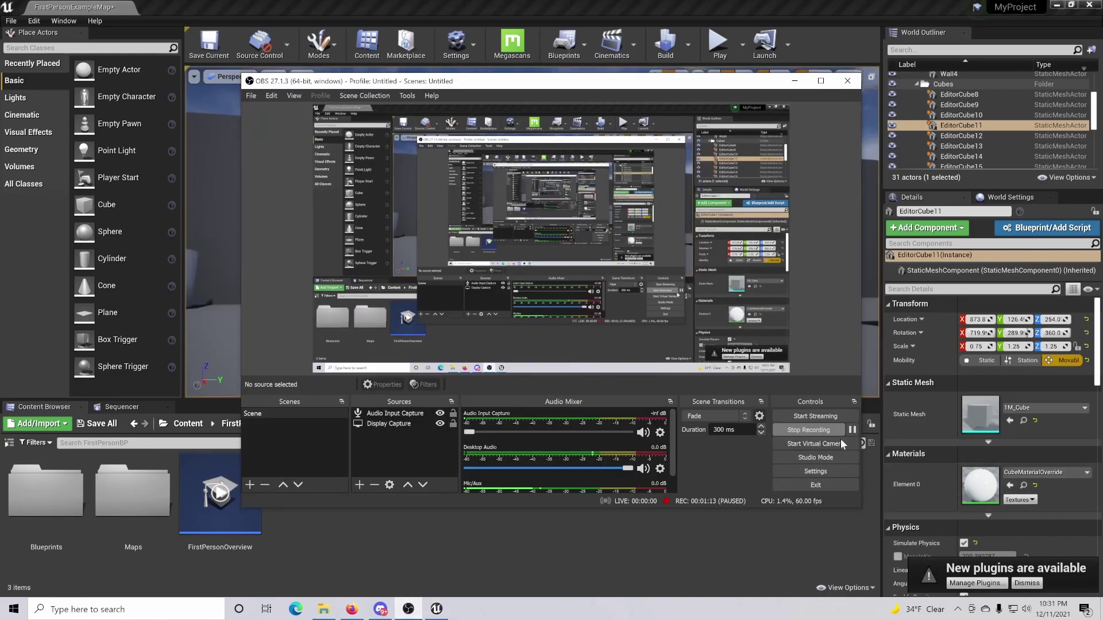
{"action": "left_click", "coordinate": [852, 430]}
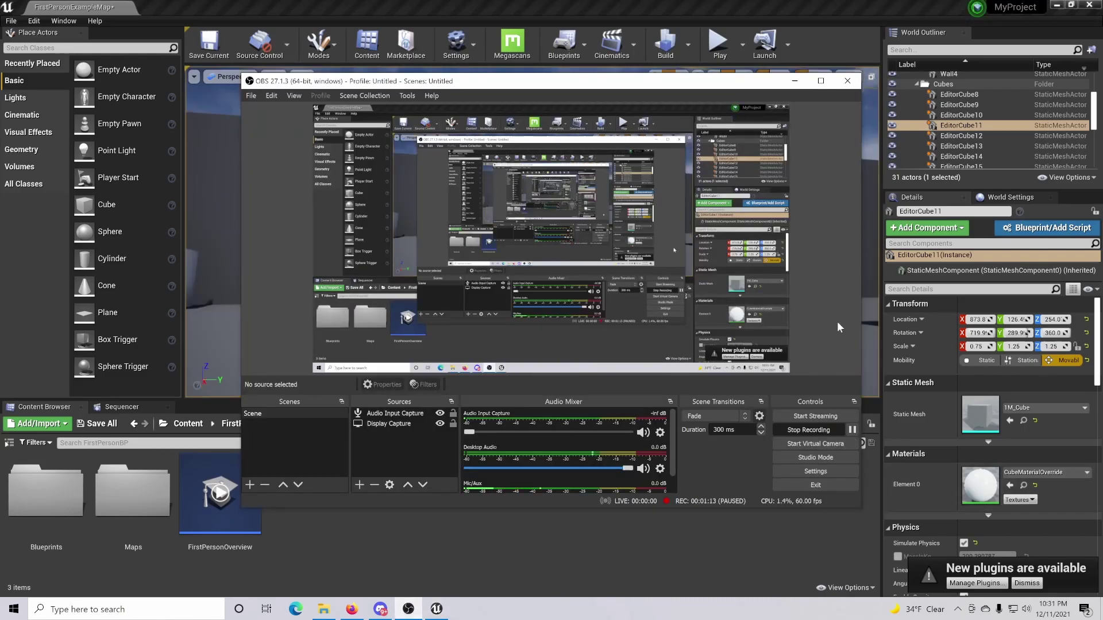
{"action": "left_click", "coordinate": [780, 5]}
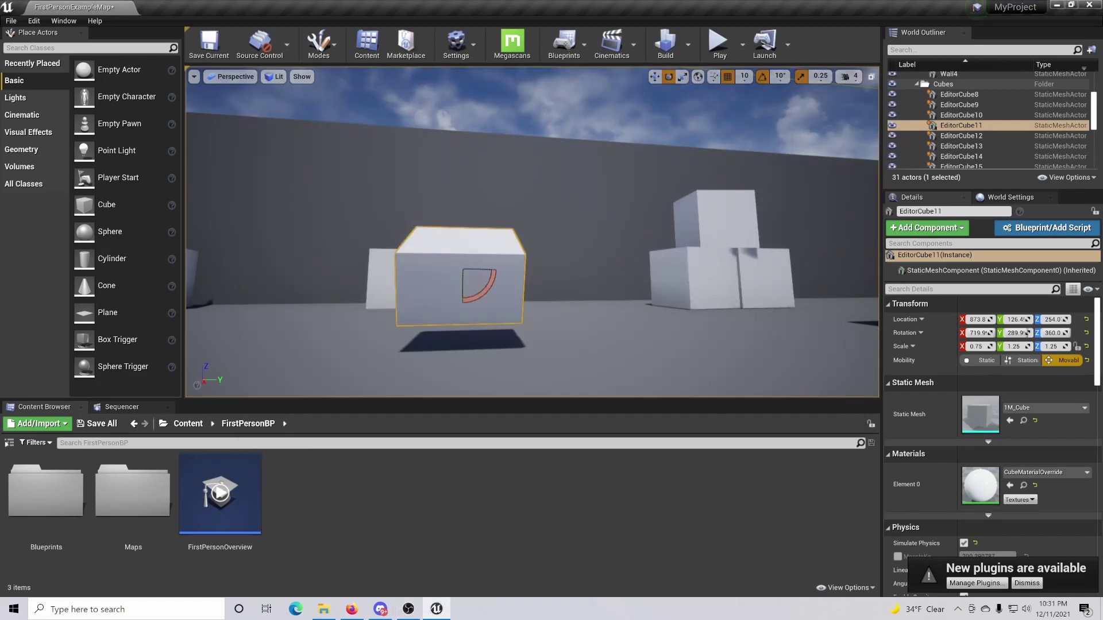
Step: Play-test the level by walking up to the movable cube and shooting it, and end the play session
{"action": "mouse_move", "coordinate": [749, 272]}
{"action": "right_mouse_down"}
{"action": "mouse_move", "coordinate": [725, 285]}
{"action": "mouse_move", "coordinate": [730, 265]}
{"action": "mouse_move", "coordinate": [749, 272]}
{"action": "right_mouse_up"}
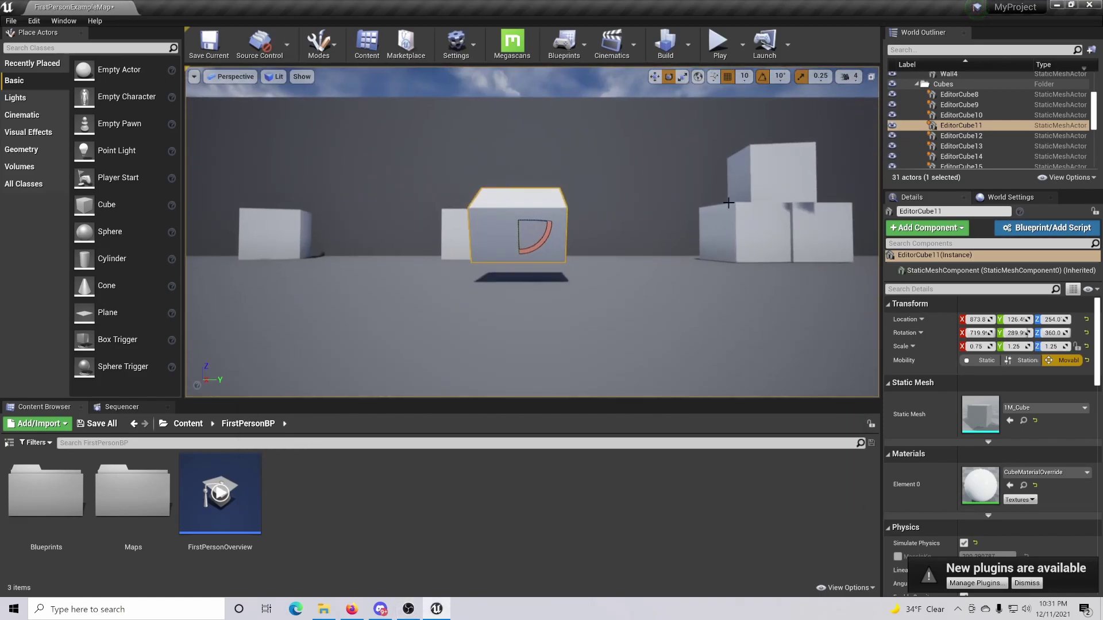
{"action": "left_click", "coordinate": [720, 41]}
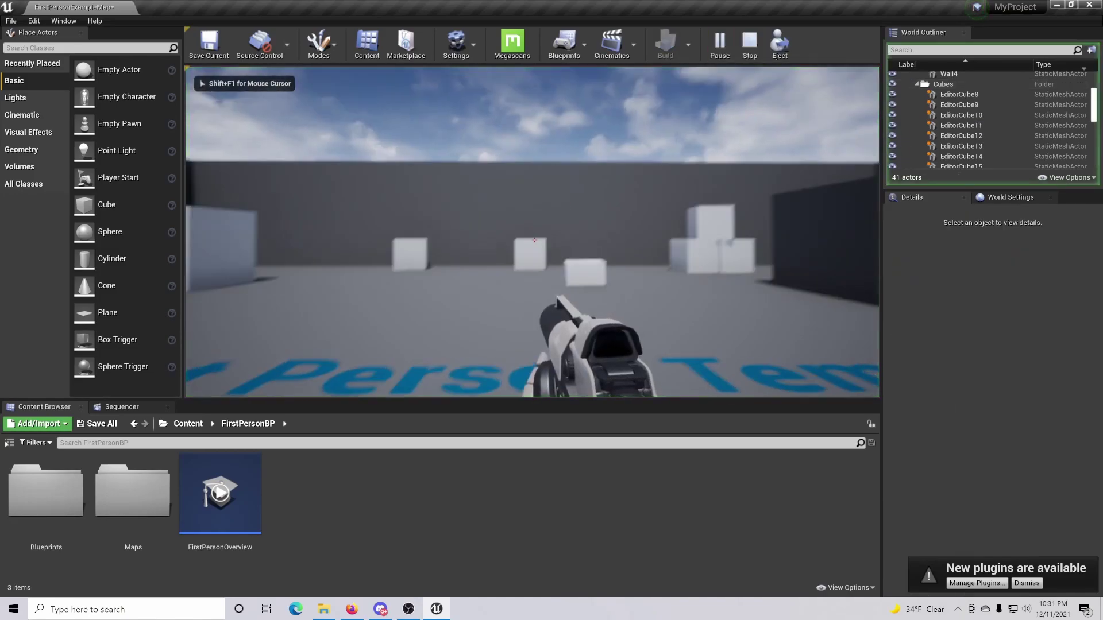
{"action": "key", "text": "w"}
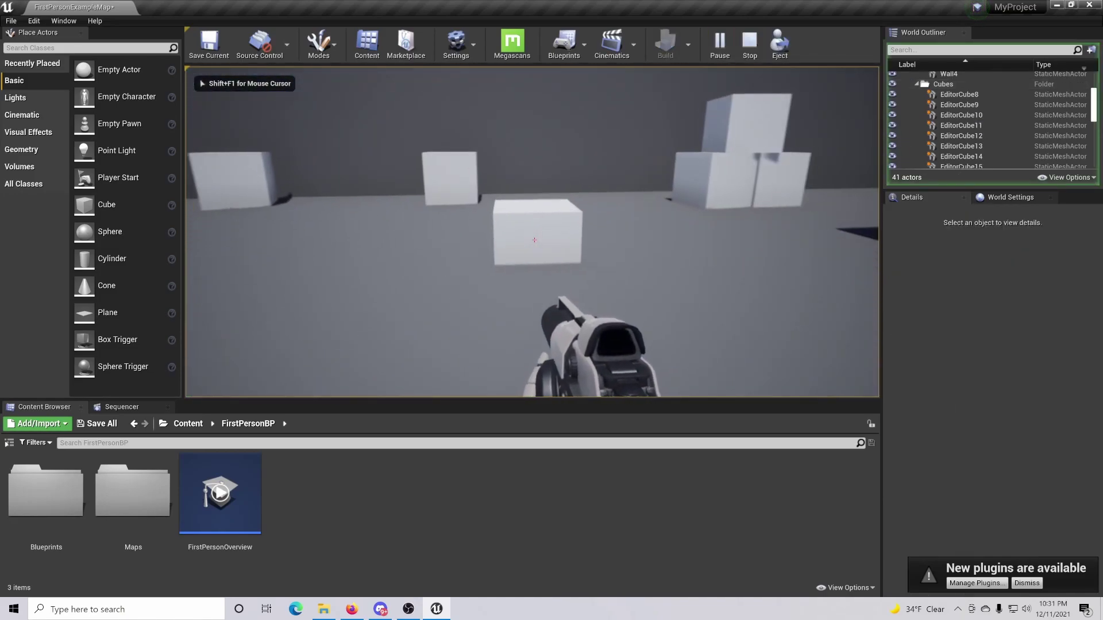
{"action": "left_click", "coordinate": [534, 240]}
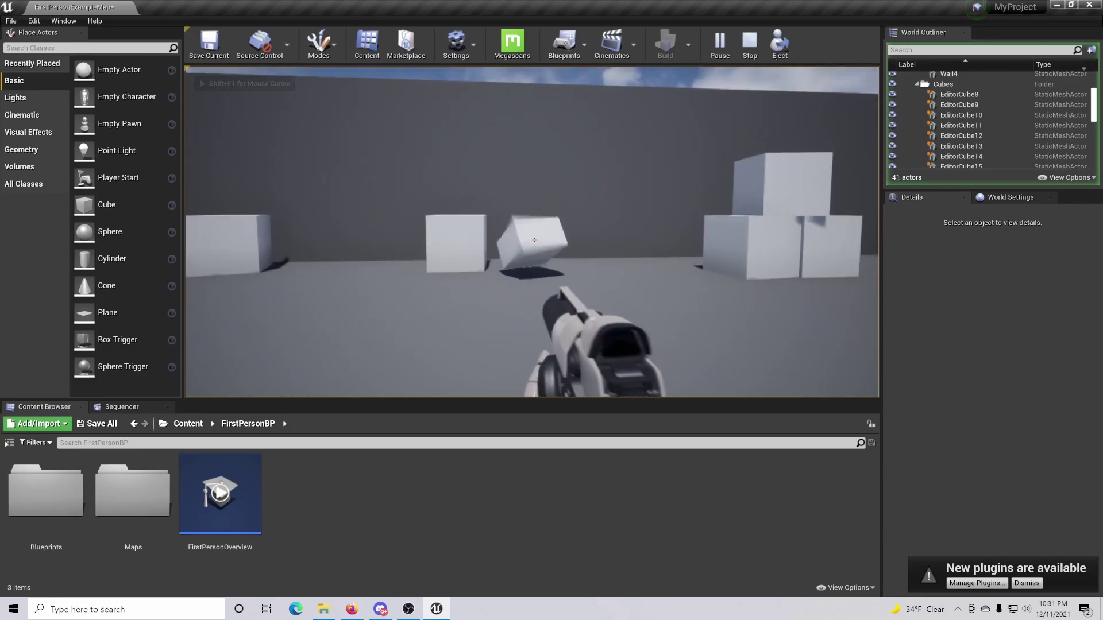
{"action": "key", "text": "s"}
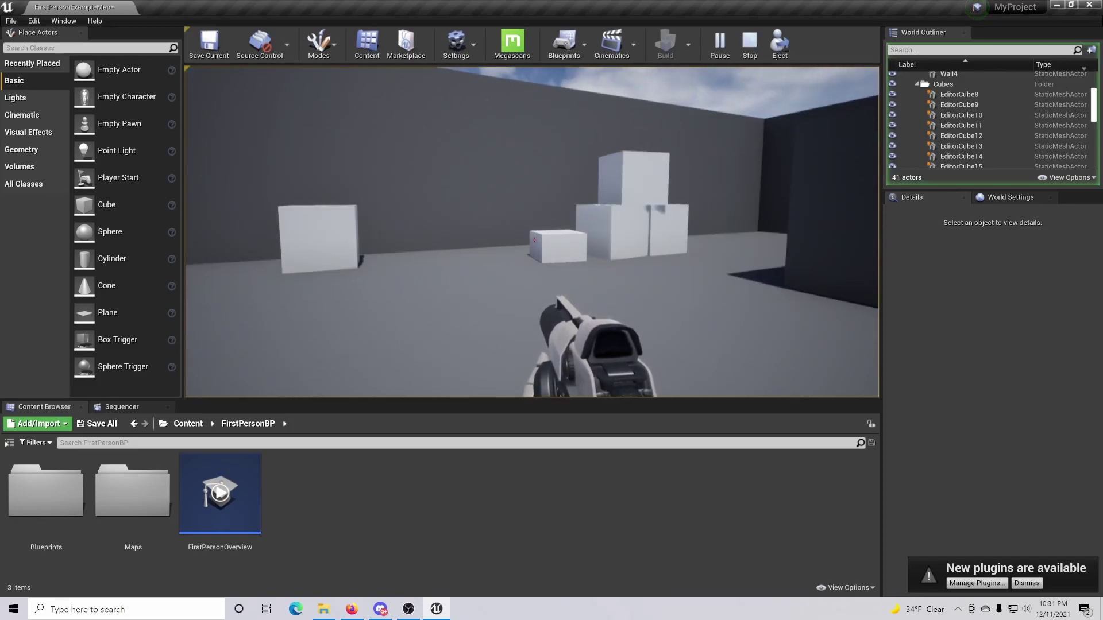
{"action": "mouse_move", "coordinate": [534, 240]}
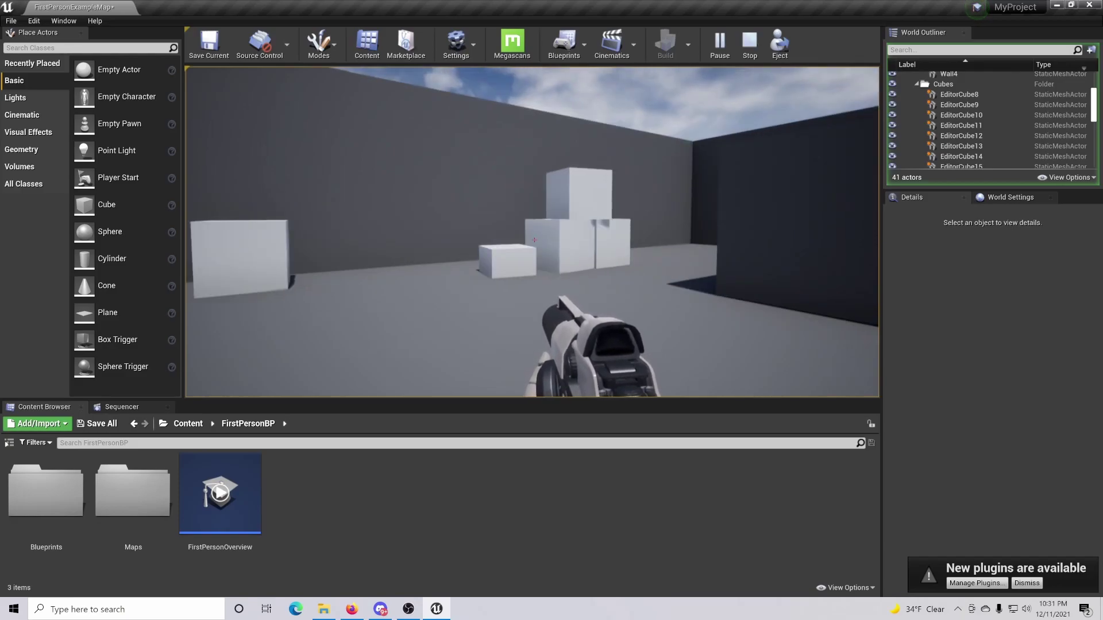
{"action": "key", "text": "Escape"}
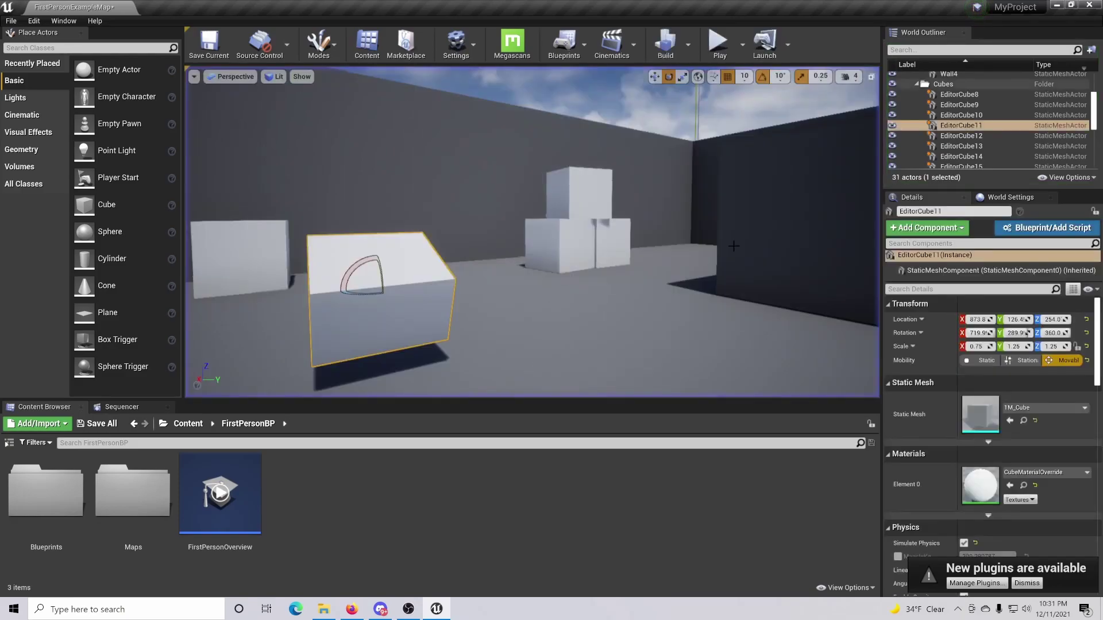
Step: Set the mobility of the rotated cube to Static
{"action": "mouse_move", "coordinate": [733, 246]}
{"action": "right_mouse_down"}
{"action": "mouse_move", "coordinate": [592, 270]}
{"action": "mouse_move", "coordinate": [608, 212]}
{"action": "mouse_move", "coordinate": [534, 207]}
{"action": "mouse_move", "coordinate": [729, 247]}
{"action": "right_mouse_up"}
{"action": "key", "text": "w"}
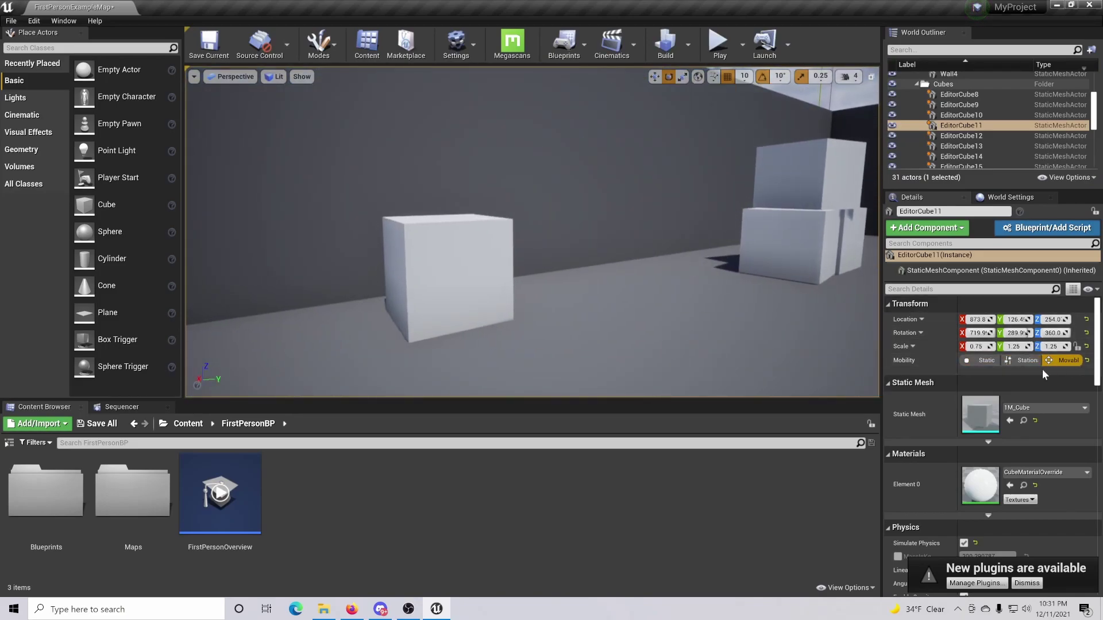
{"action": "right_click_drag", "start_coordinate": [491, 255], "coordinate": [508, 265]}
{"action": "key", "text": "s"}
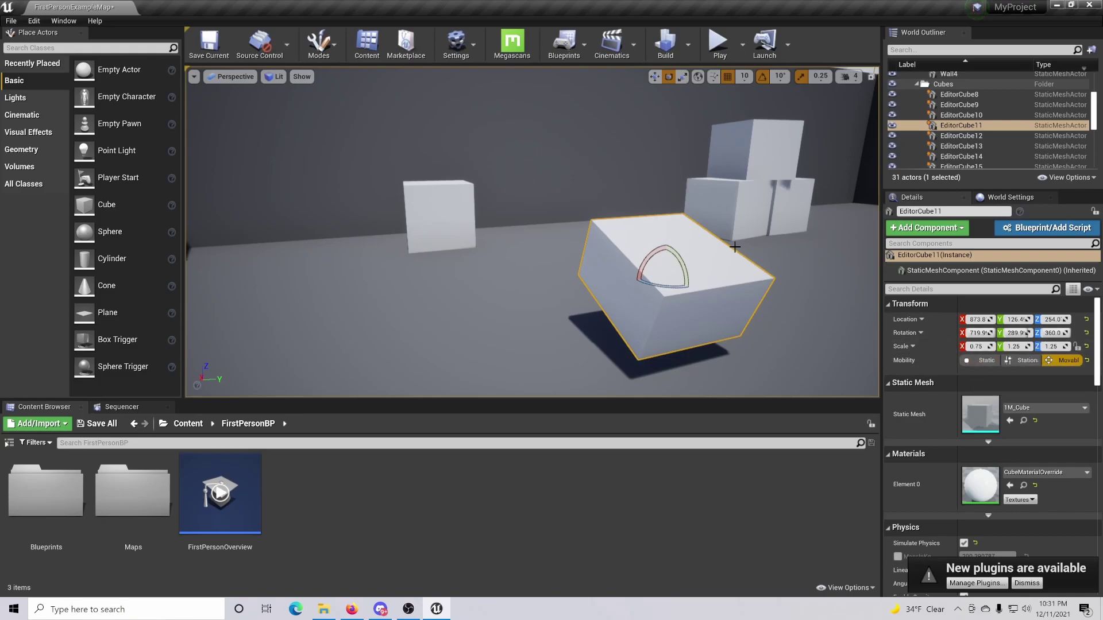
{"action": "right_click_drag", "start_coordinate": [734, 247], "coordinate": [663, 246]}
{"action": "right_click_drag", "start_coordinate": [560, 236], "coordinate": [554, 235]}
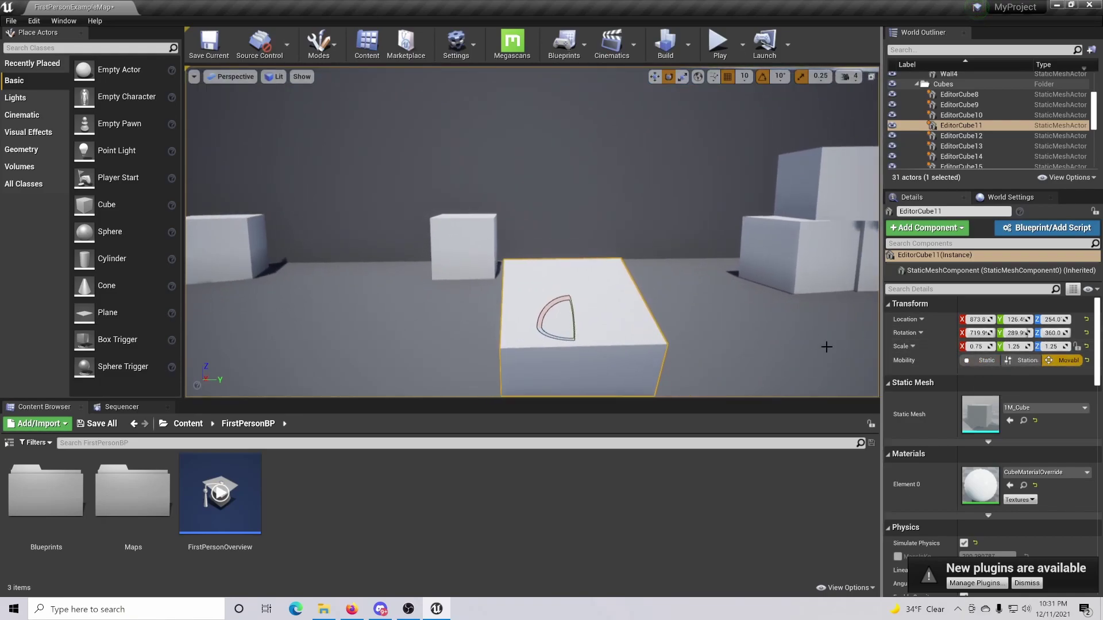
{"action": "mouse_move", "coordinate": [747, 285]}
{"action": "right_mouse_down"}
{"action": "mouse_move", "coordinate": [724, 276]}
{"action": "mouse_move", "coordinate": [746, 285]}
{"action": "right_mouse_up"}
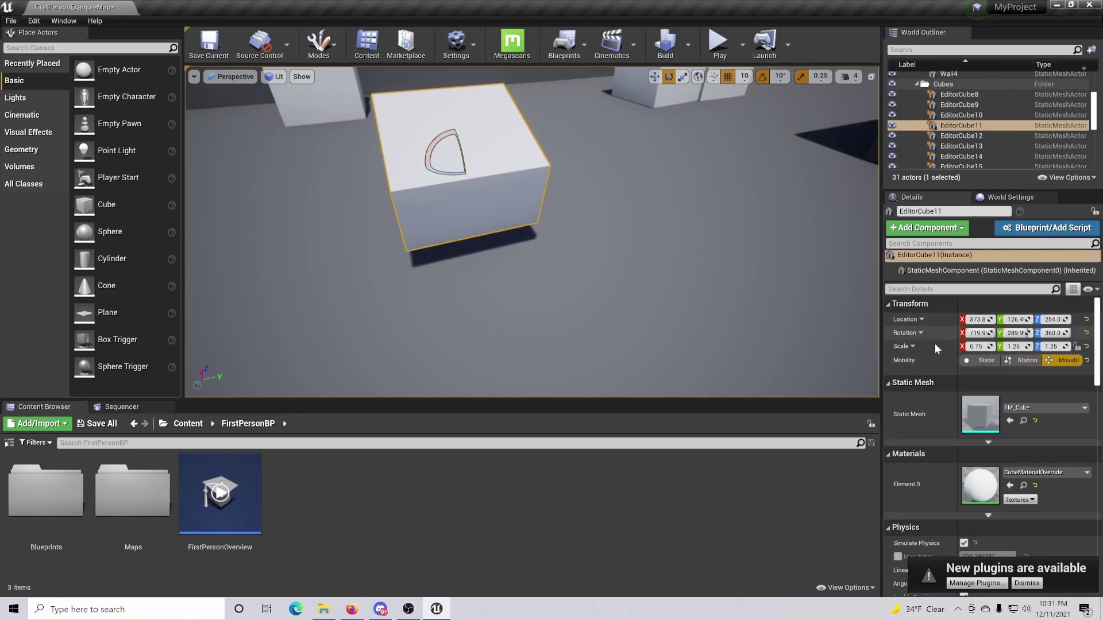
{"action": "left_click", "coordinate": [989, 361]}
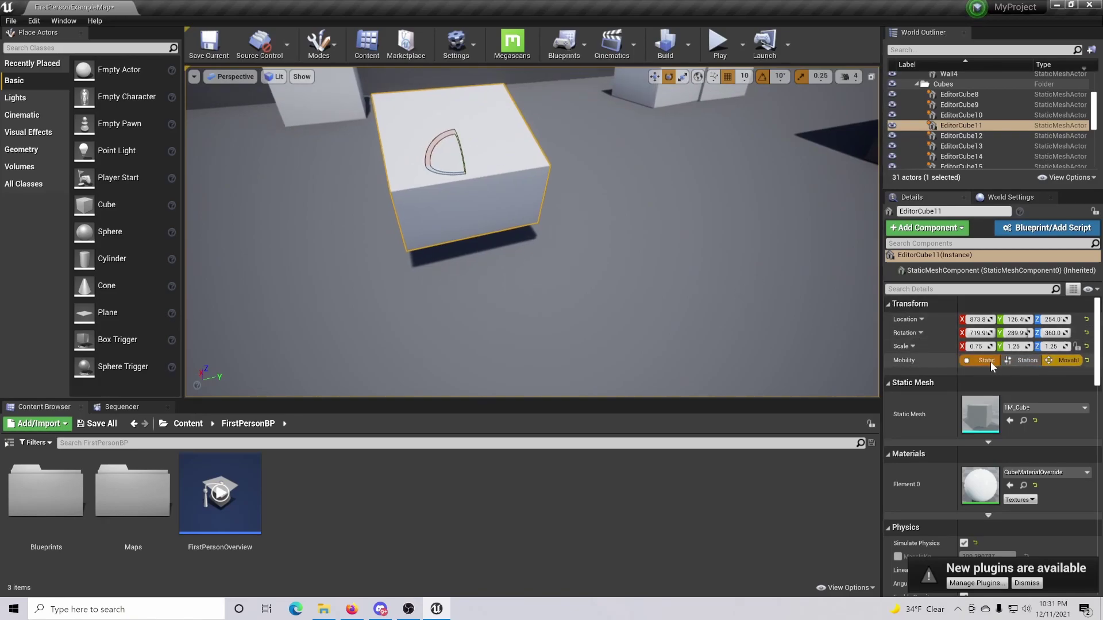
Step: Play-test the level by jumping onto the static cube and shooting at it
{"action": "left_click", "coordinate": [773, 316]}
{"action": "right_click_drag", "start_coordinate": [701, 264], "coordinate": [677, 270]}
{"action": "right_click_drag", "start_coordinate": [550, 310], "coordinate": [540, 311]}
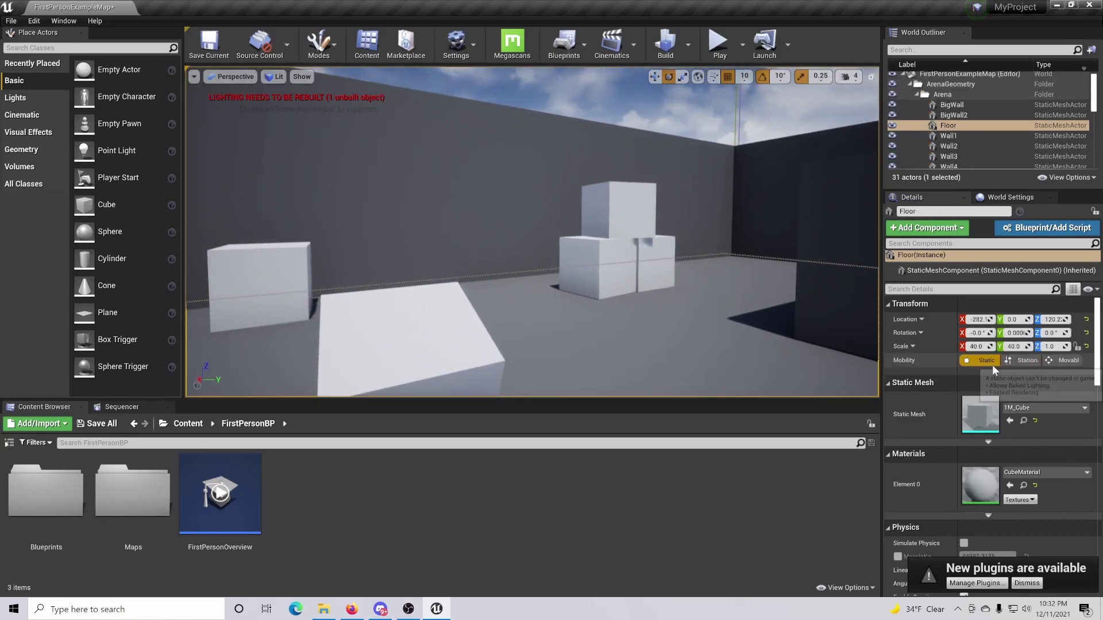
{"action": "left_click", "coordinate": [720, 43]}
{"action": "key", "text": "w"}
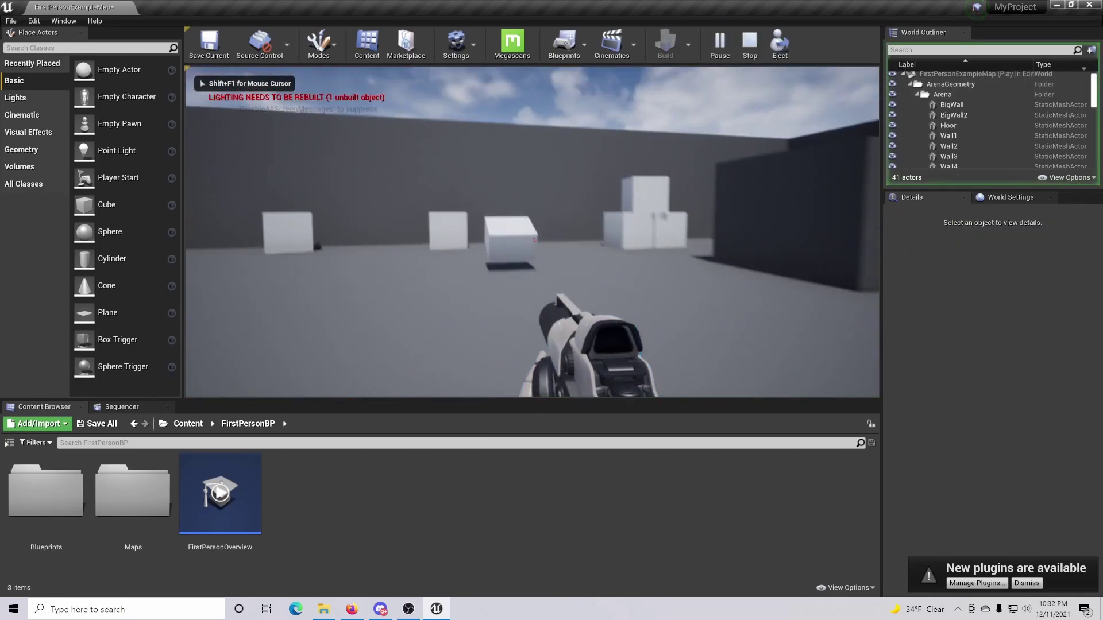
{"action": "key", "text": "space"}
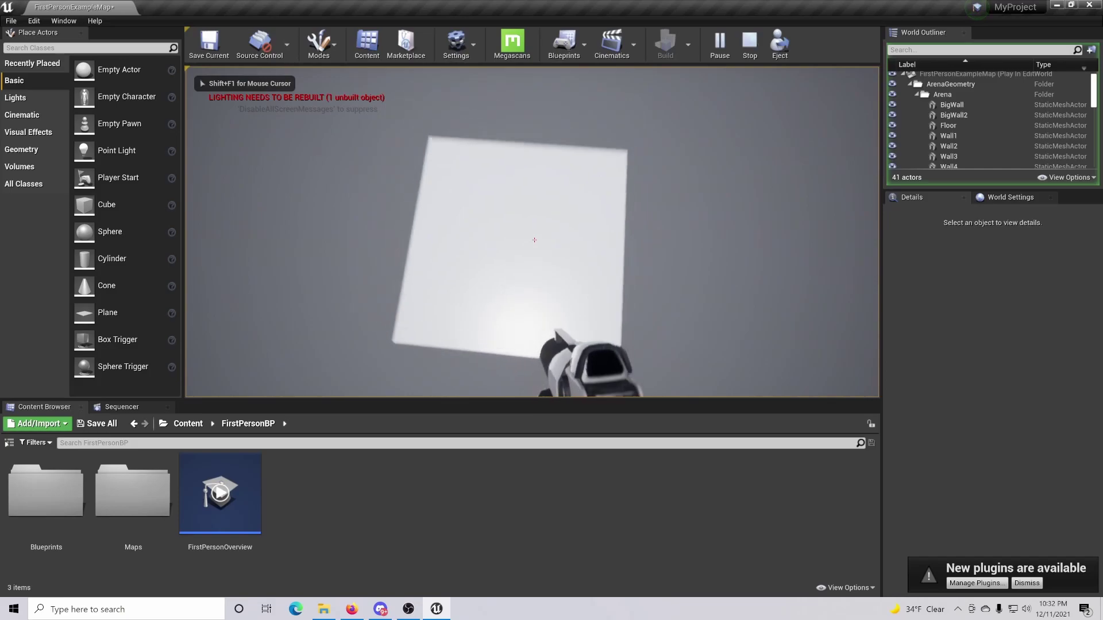
{"action": "key", "text": "space"}
{"action": "key", "text": "space"}
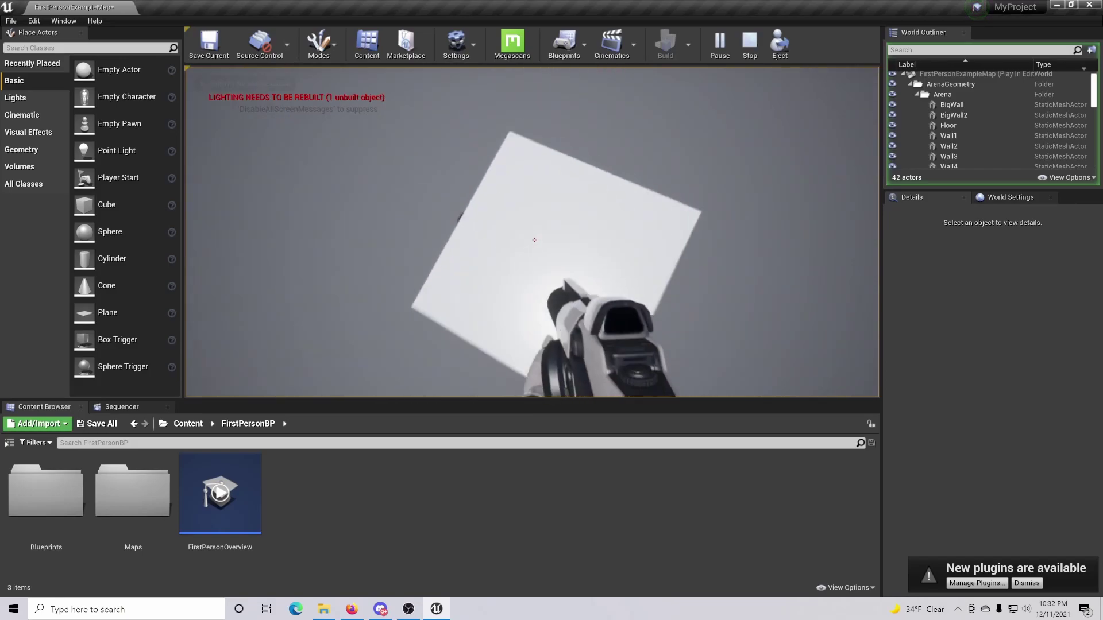
{"action": "key", "text": "s"}
{"action": "left_click", "coordinate": [534, 240]}
{"action": "left_click", "coordinate": [535, 240]}
{"action": "left_click", "coordinate": [534, 240]}
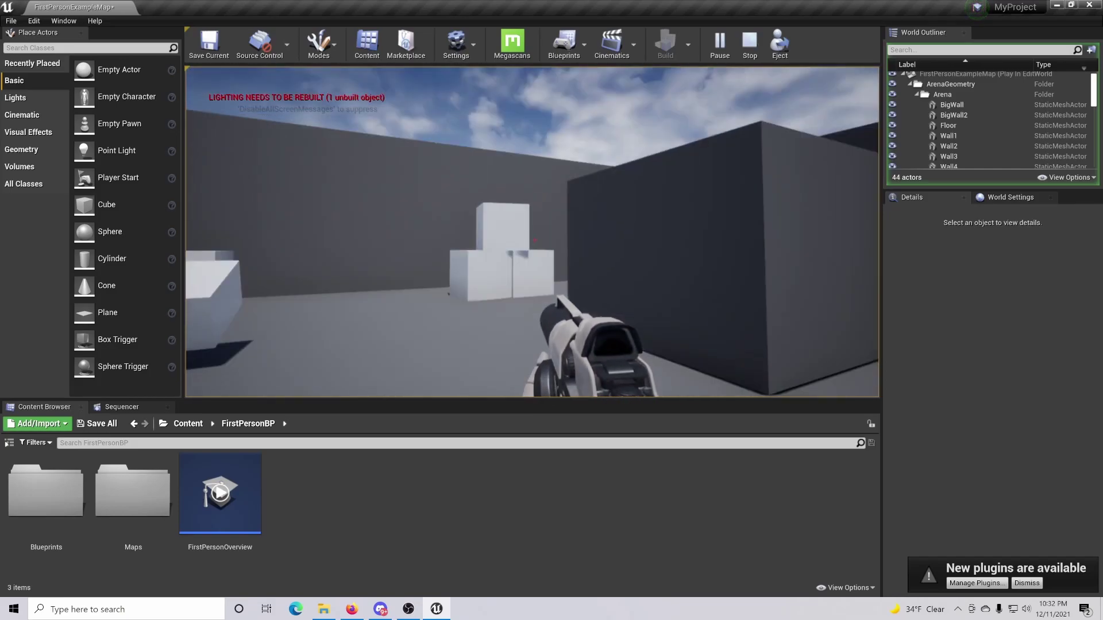
{"action": "key", "text": "alt+Tab"}
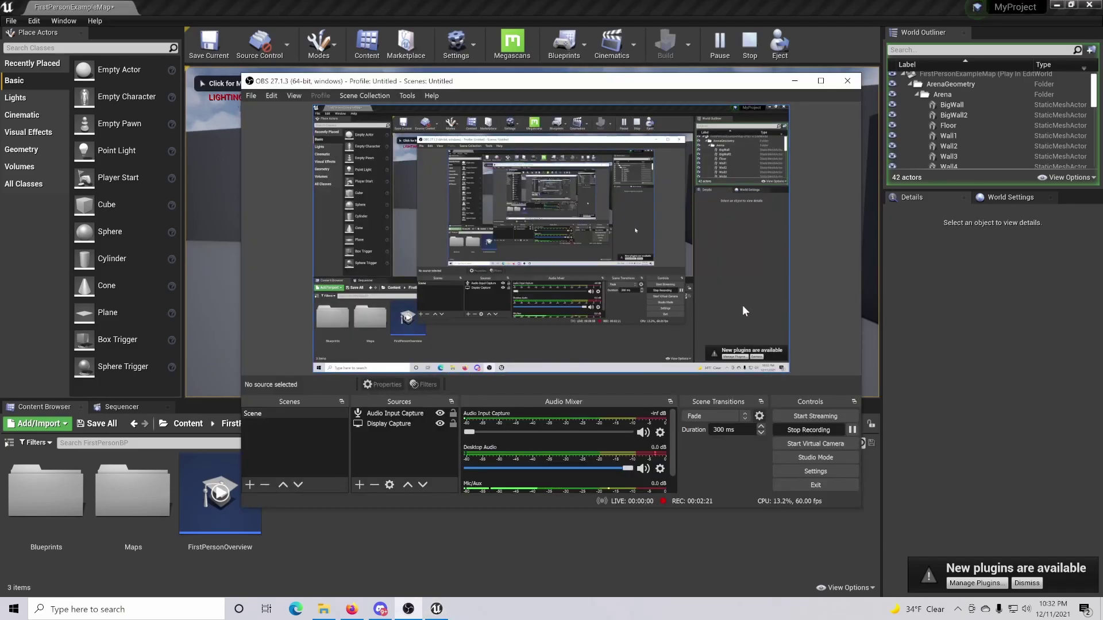
{"action": "left_click", "coordinate": [852, 430]}
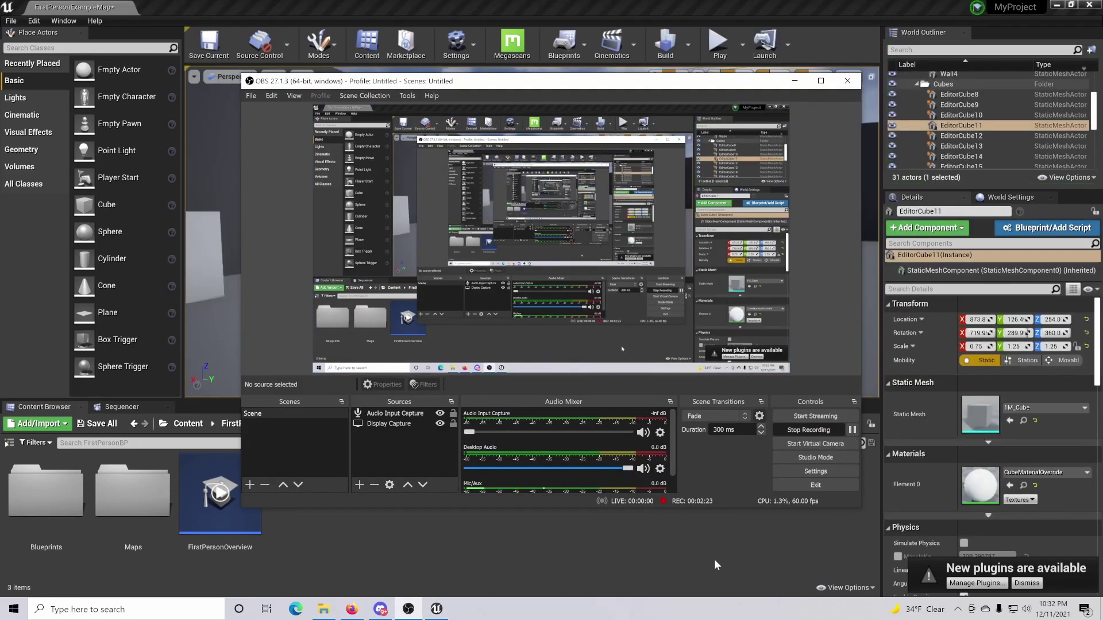
{"action": "key", "text": "alt+Tab"}
{"action": "right_click_drag", "start_coordinate": [516, 276], "coordinate": [666, 309]}
{"action": "key", "text": "w"}
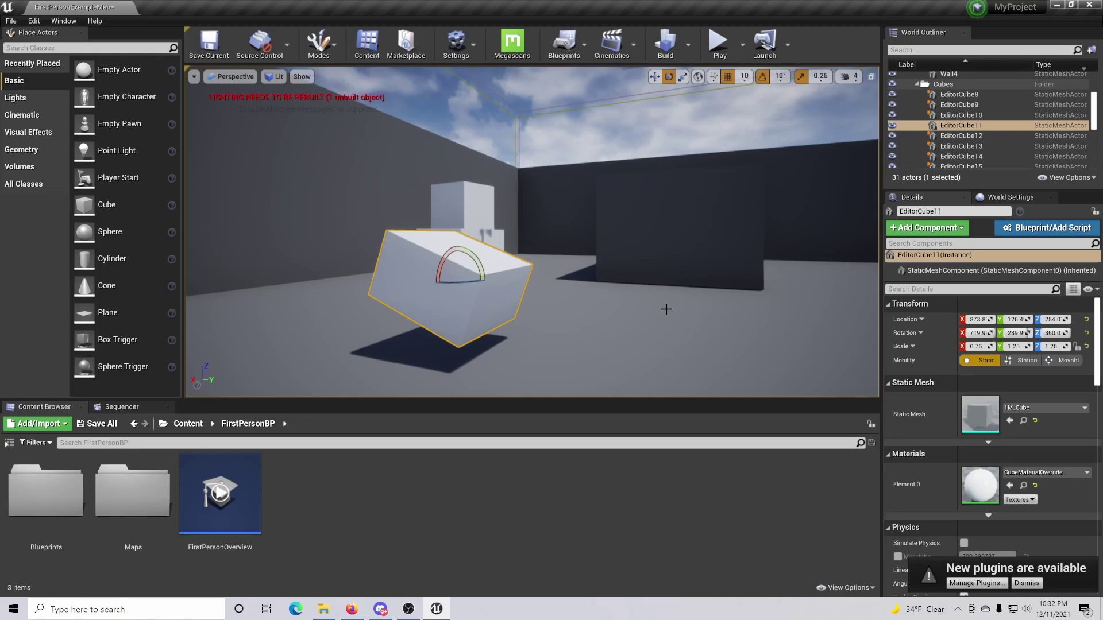
{"action": "left_click_drag", "start_coordinate": [665, 309], "coordinate": [718, 342]}
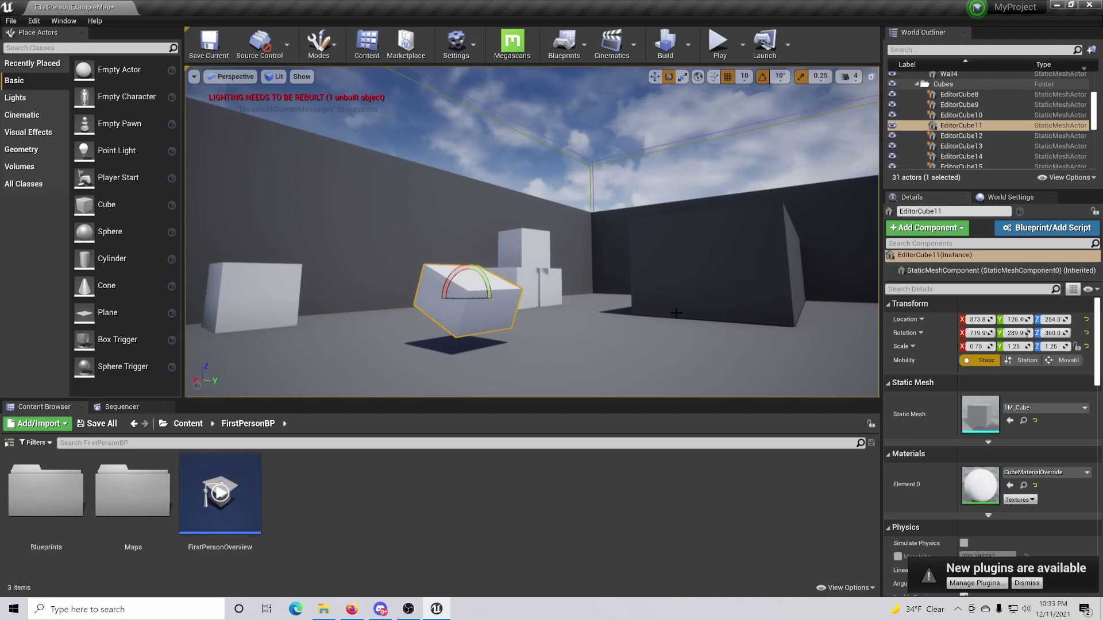
{"action": "key", "text": "w"}
{"action": "key", "text": "a"}
{"action": "right_click_drag", "start_coordinate": [651, 311], "coordinate": [660, 359]}
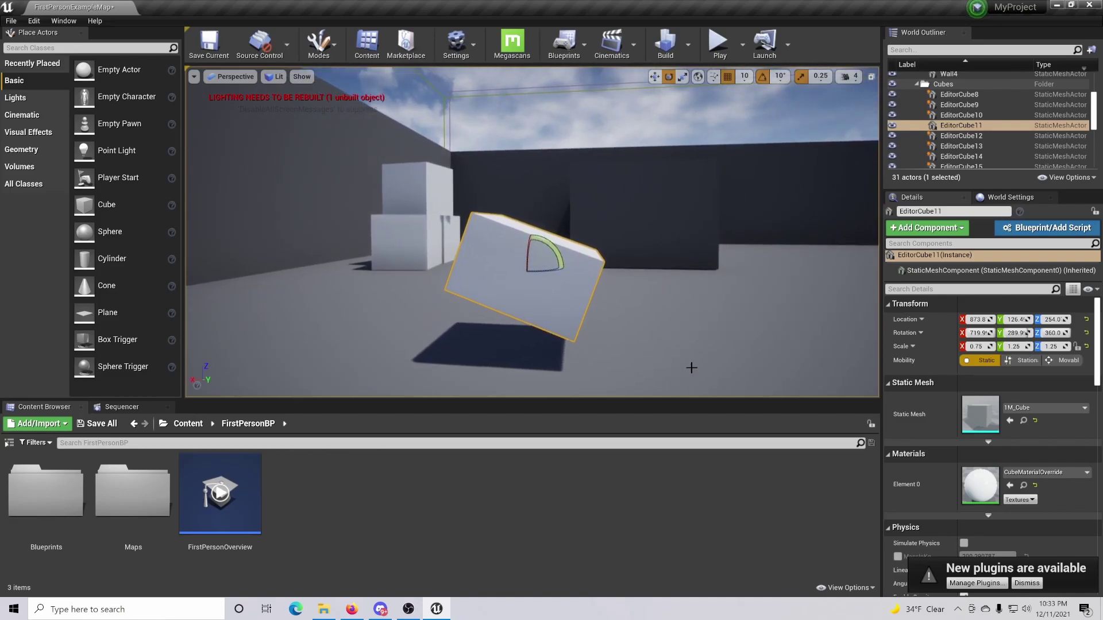
{"action": "key", "text": "s"}
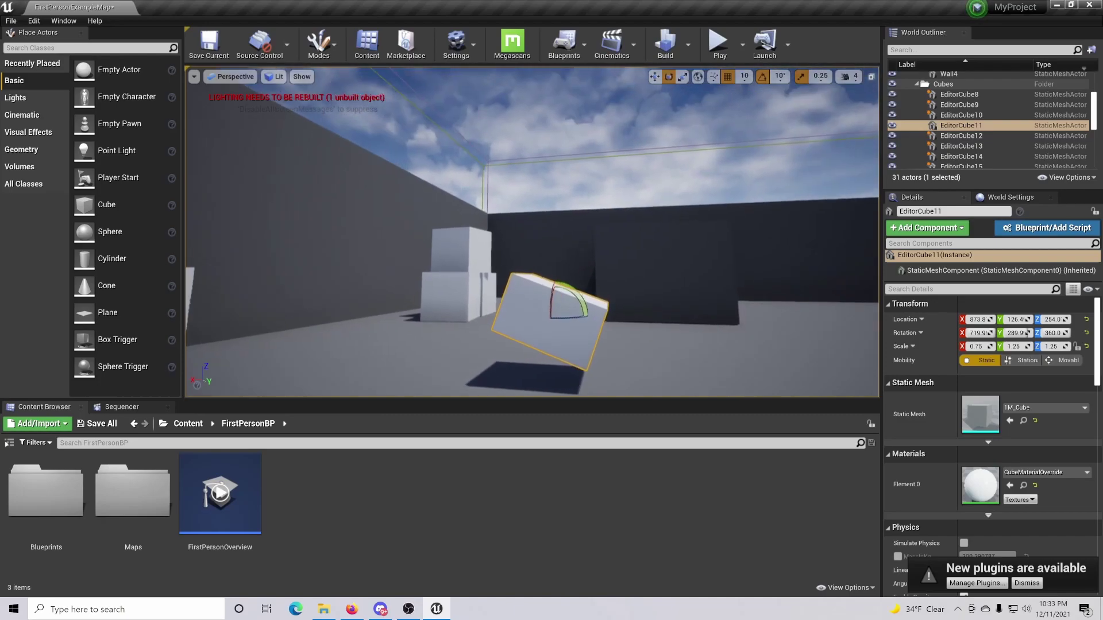
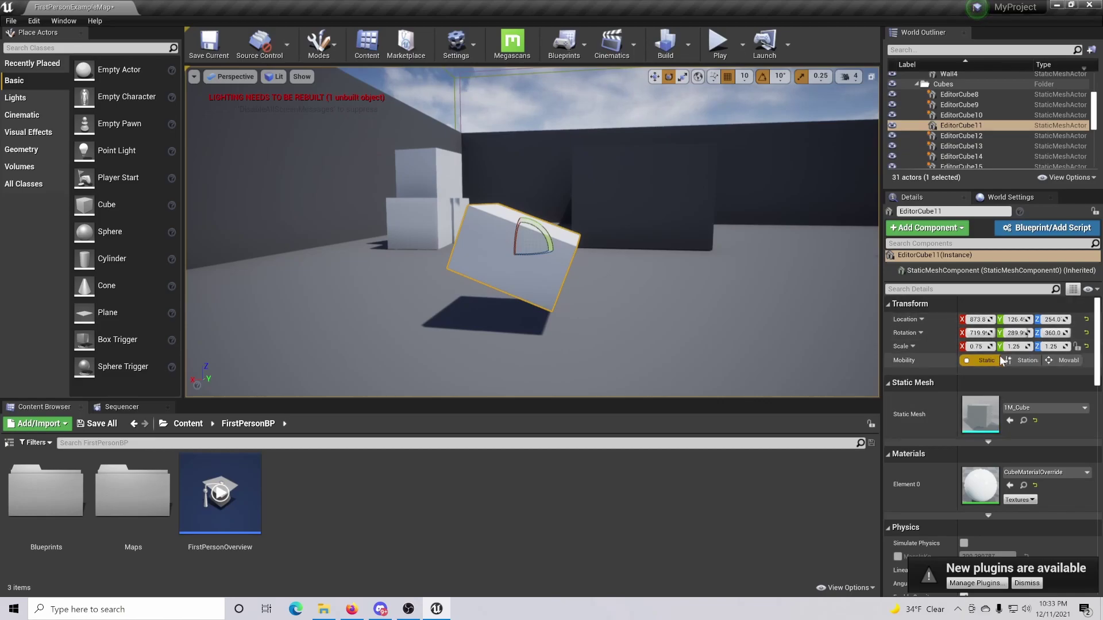
Step: Scale the static cube to about 1.65 in Y and 2.86 in Z
{"action": "mouse_move", "coordinate": [1014, 346]}
{"action": "left_mouse_down"}
{"action": "mouse_move", "coordinate": [1002, 346]}
{"action": "mouse_move", "coordinate": [1015, 346]}
{"action": "left_mouse_up"}
{"action": "right_click_drag", "start_coordinate": [804, 298], "coordinate": [861, 299]}
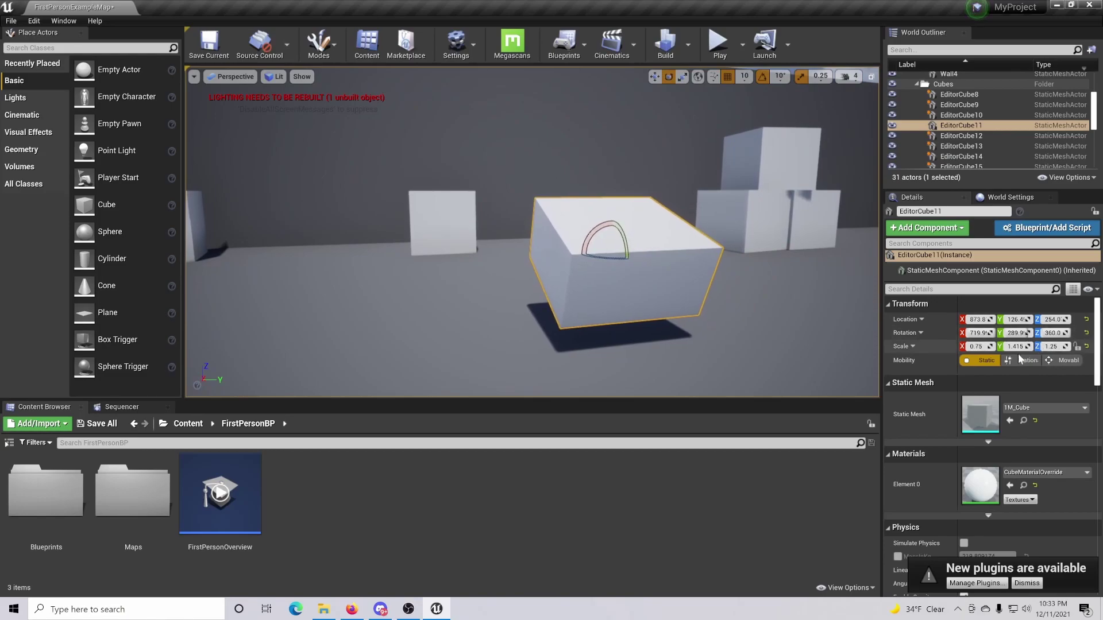
{"action": "left_click_drag", "start_coordinate": [1020, 351], "coordinate": [1027, 350]}
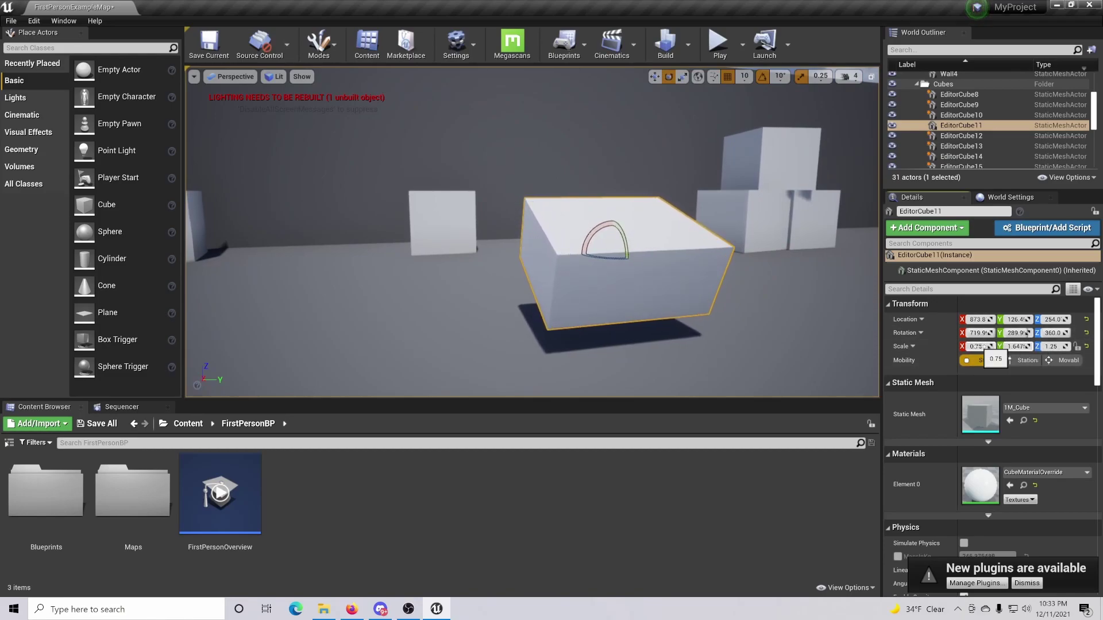
{"action": "left_click_drag", "start_coordinate": [1051, 347], "coordinate": [1071, 347]}
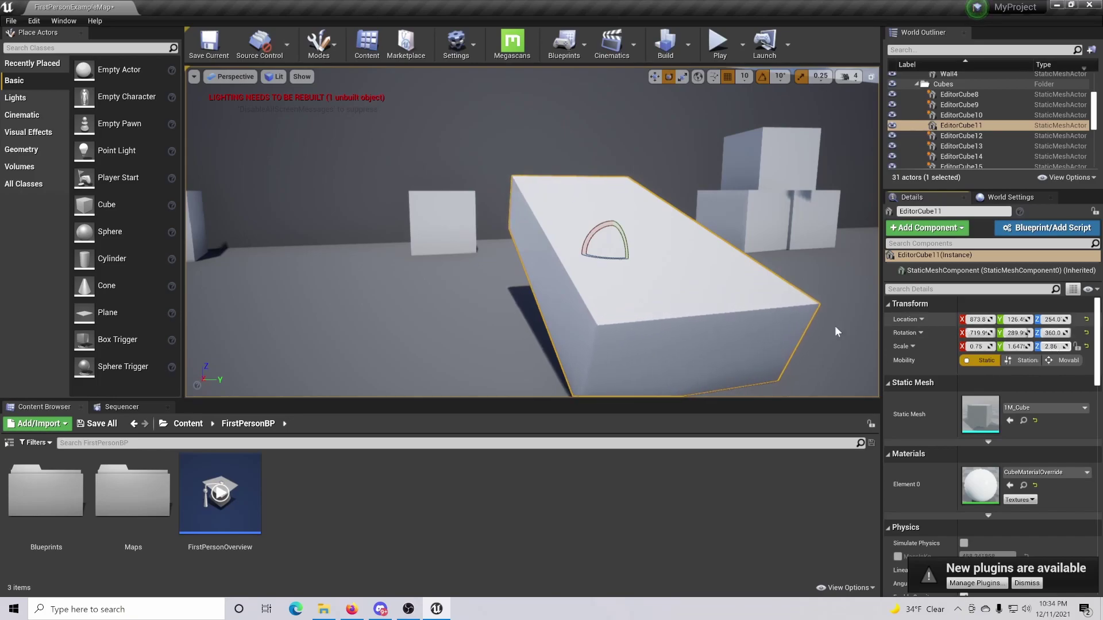
Step: Move the stretched cube down into the floor as a ramp at about X 827, Y 138, Z 183, and select the nearby cube EditorCube10
{"action": "right_click_drag", "start_coordinate": [735, 271], "coordinate": [850, 271]}
{"action": "left_click_drag", "start_coordinate": [978, 320], "coordinate": [1025, 320]}
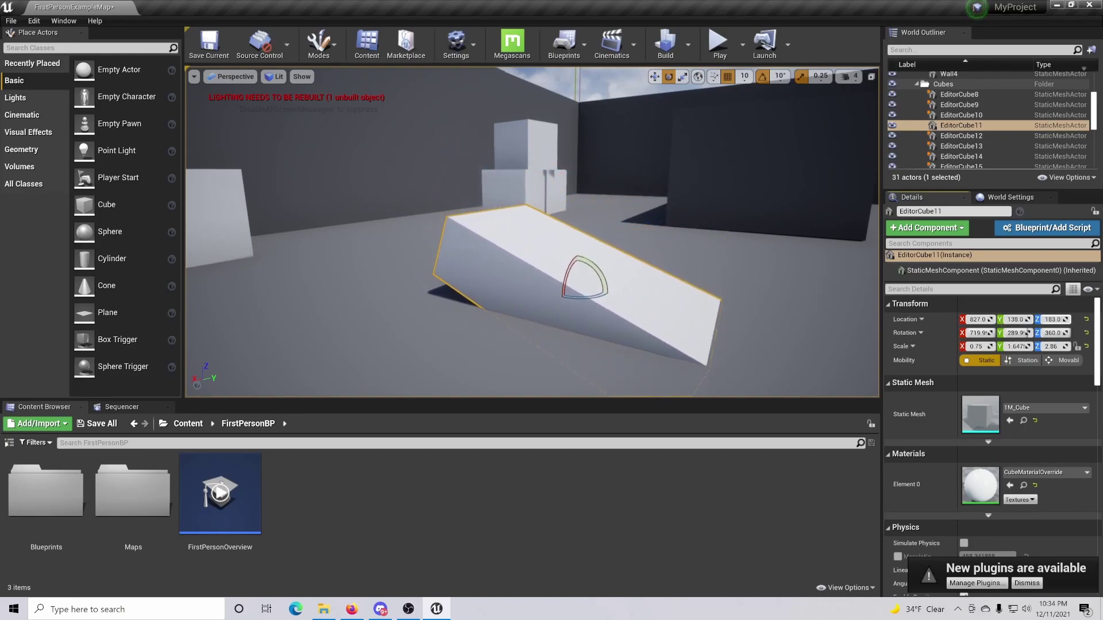
{"action": "right_click_drag", "start_coordinate": [632, 259], "coordinate": [368, 293]}
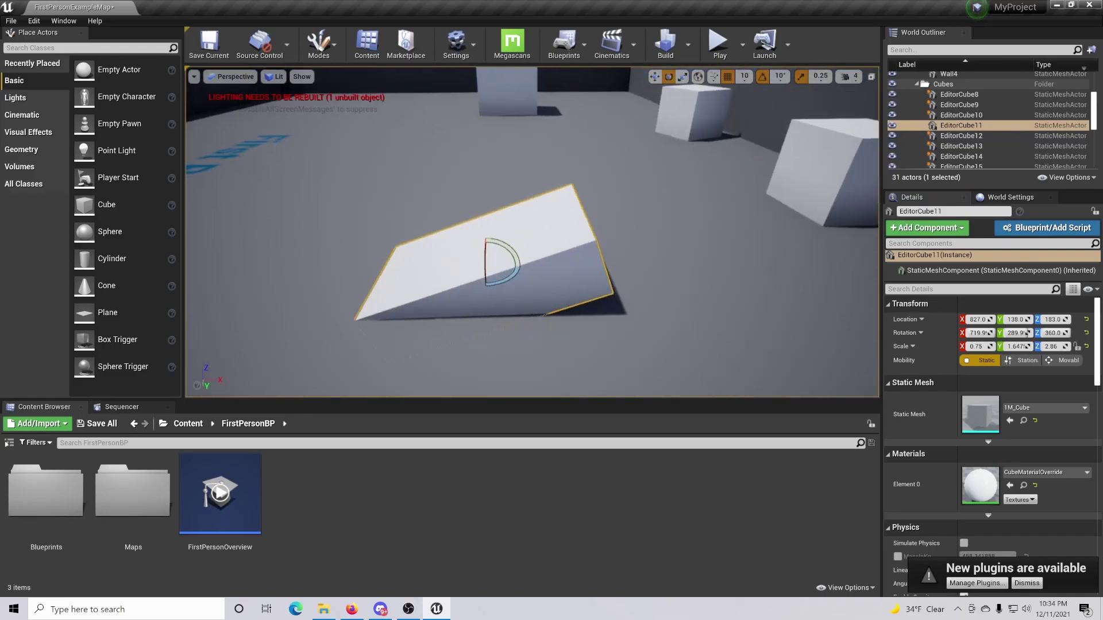
{"action": "right_click_drag", "start_coordinate": [419, 231], "coordinate": [768, 232]}
{"action": "left_click", "coordinate": [683, 221]}
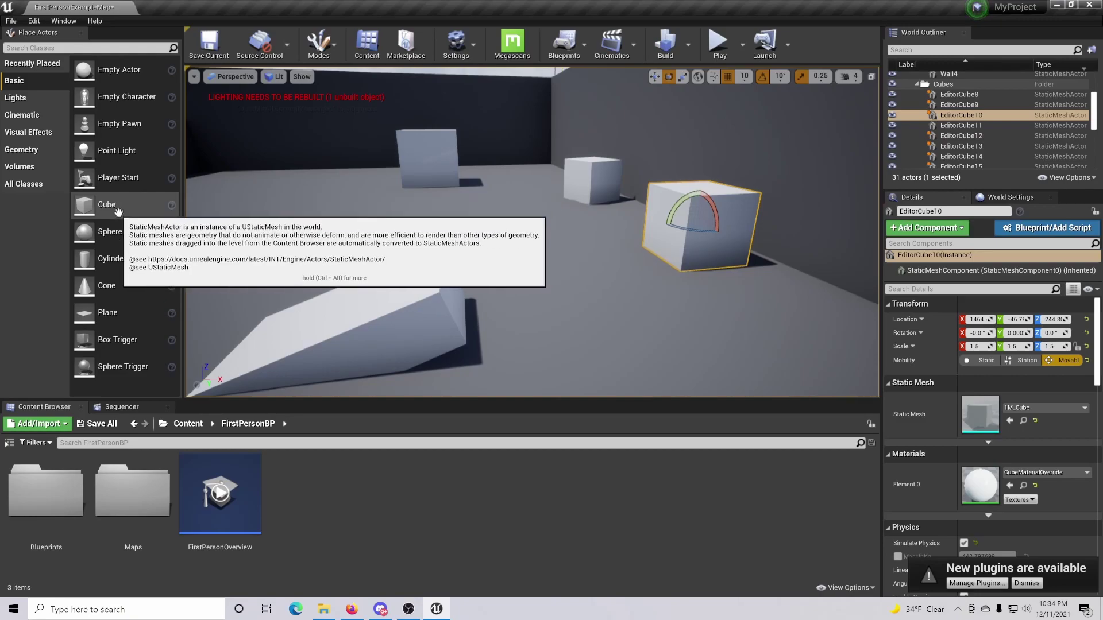
Step: Add a new cube beside the ramp and position it at the ramp's raised end, about X 997, Y 111, Z 270
{"action": "left_click_drag", "start_coordinate": [138, 205], "coordinate": [529, 345]}
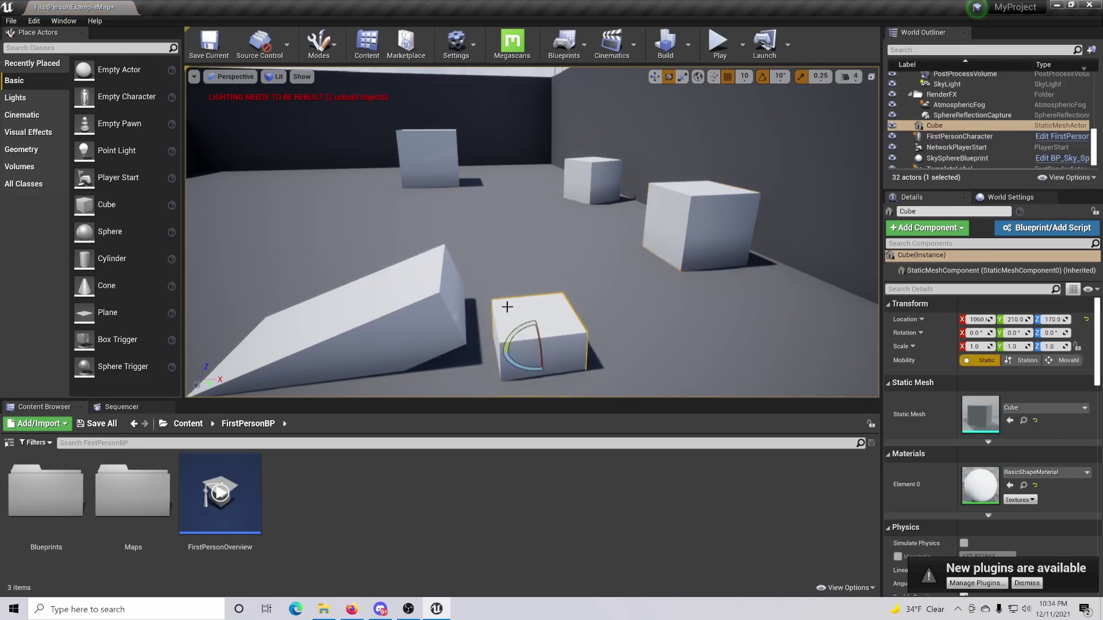
{"action": "left_click", "coordinate": [655, 76]}
{"action": "left_click_drag", "start_coordinate": [536, 339], "coordinate": [521, 257]}
{"action": "right_click_drag", "start_coordinate": [490, 277], "coordinate": [587, 249]}
{"action": "left_click_drag", "start_coordinate": [980, 319], "coordinate": [946, 320]}
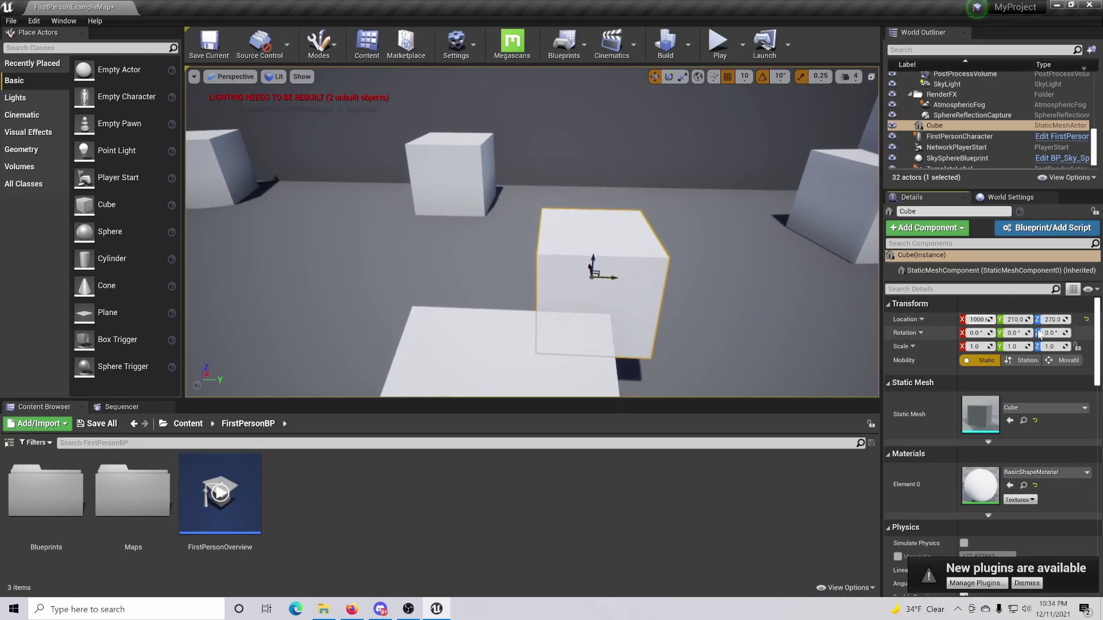
{"action": "mouse_move", "coordinate": [1015, 320]}
{"action": "left_mouse_down"}
{"action": "mouse_move", "coordinate": [1039, 319]}
{"action": "mouse_move", "coordinate": [1009, 320]}
{"action": "mouse_move", "coordinate": [1063, 347]}
{"action": "mouse_move", "coordinate": [1014, 346]}
{"action": "mouse_move", "coordinate": [985, 320]}
{"action": "mouse_move", "coordinate": [1006, 325]}
{"action": "left_mouse_up"}
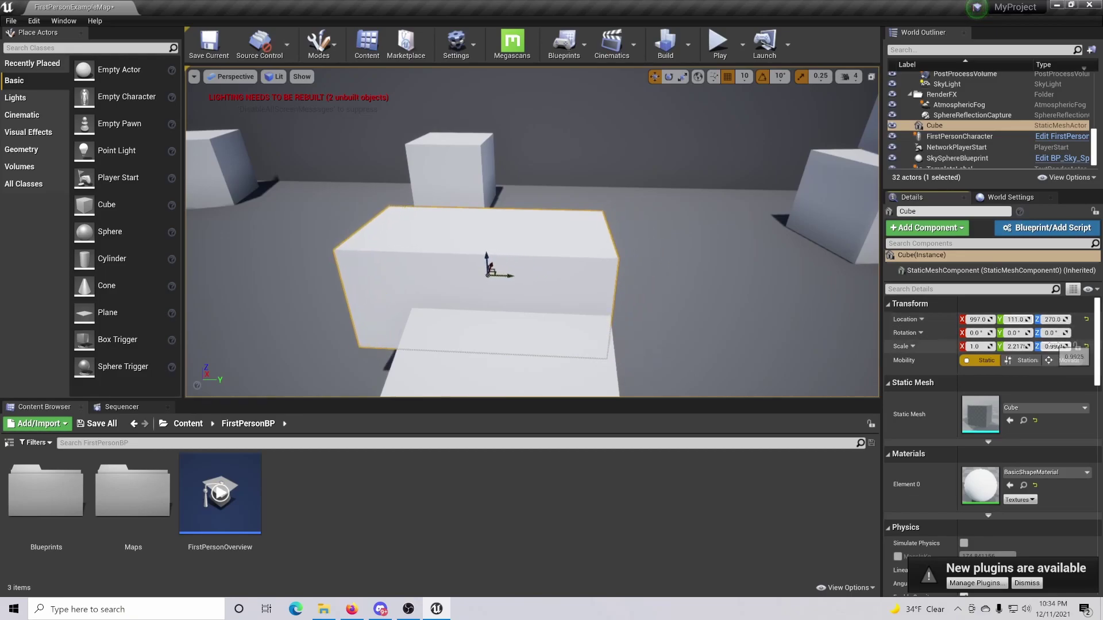
Step: Flatten and widen the new cube into a platform scaled about 1.995, 2.217, 0.457, and shift it to about X 1047
{"action": "left_click_drag", "start_coordinate": [1052, 347], "coordinate": [1042, 347]}
{"action": "right_click_drag", "start_coordinate": [559, 181], "coordinate": [442, 221]}
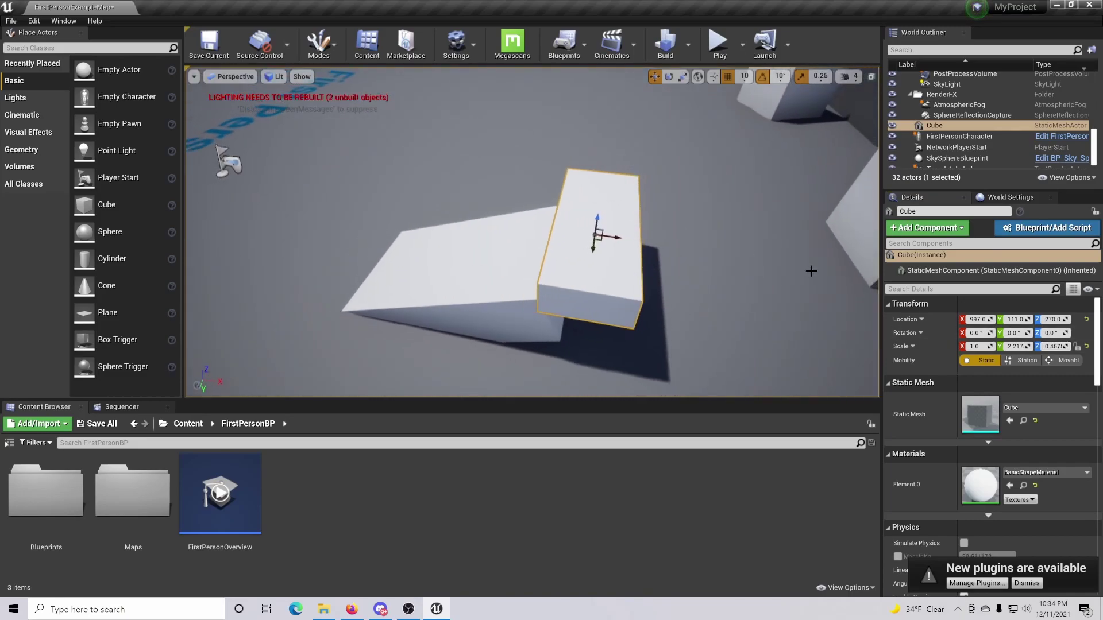
{"action": "left_click_drag", "start_coordinate": [975, 346], "coordinate": [991, 346]}
{"action": "left_click_drag", "start_coordinate": [611, 244], "coordinate": [663, 241]}
{"action": "right_click_drag", "start_coordinate": [663, 242], "coordinate": [828, 229]}
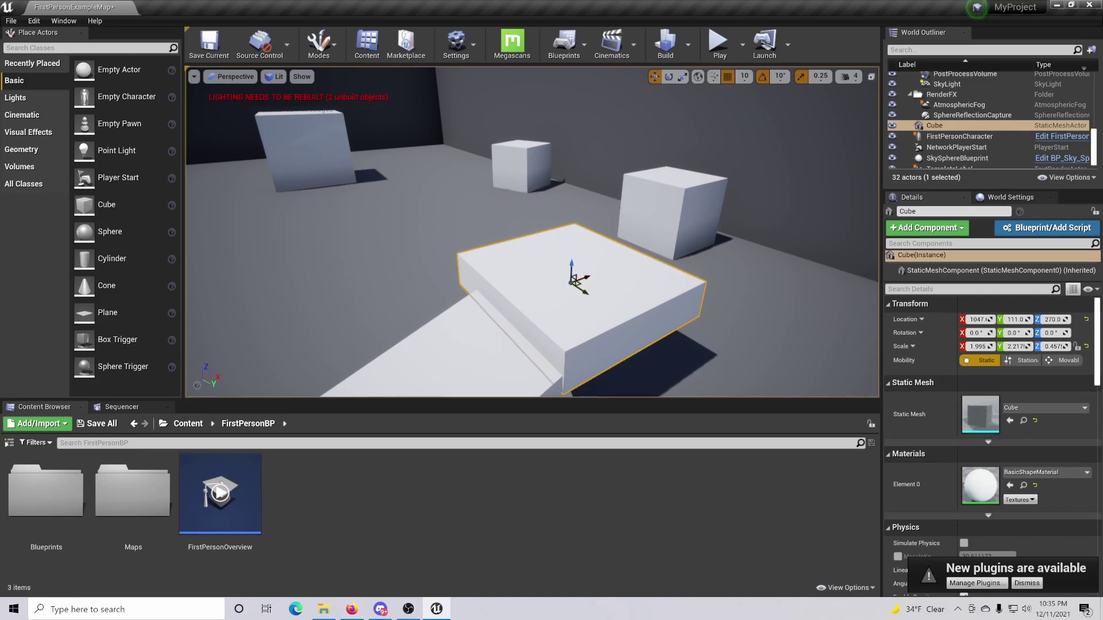
Step: Duplicate the platform three times along Y, placing the copies end to end as one long walkway
{"action": "right_click_drag", "start_coordinate": [532, 231], "coordinate": [326, 259]}
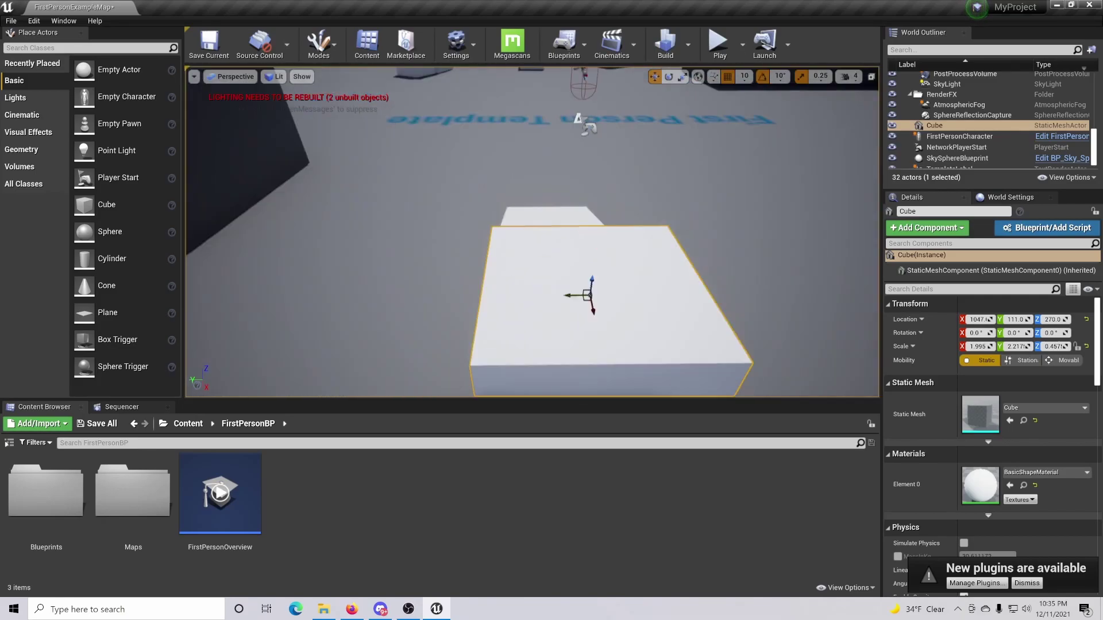
{"action": "right_click_drag", "start_coordinate": [526, 198], "coordinate": [537, 345]}
{"action": "key", "text": "ctrl+w"}
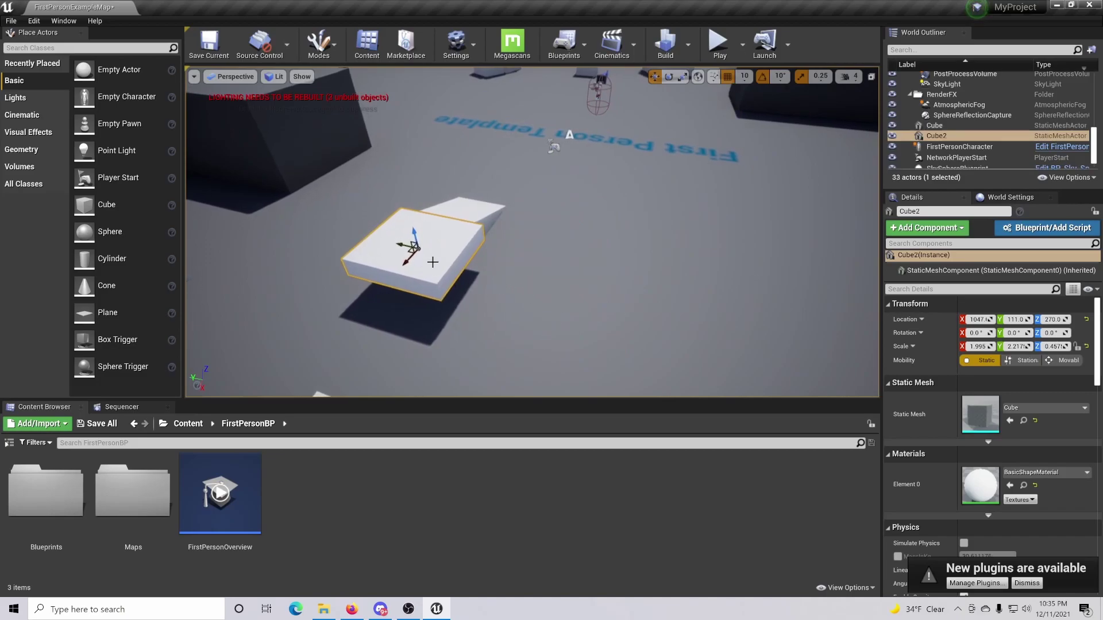
{"action": "left_click_drag", "start_coordinate": [395, 243], "coordinate": [490, 289]}
{"action": "right_click_drag", "start_coordinate": [490, 289], "coordinate": [574, 303]}
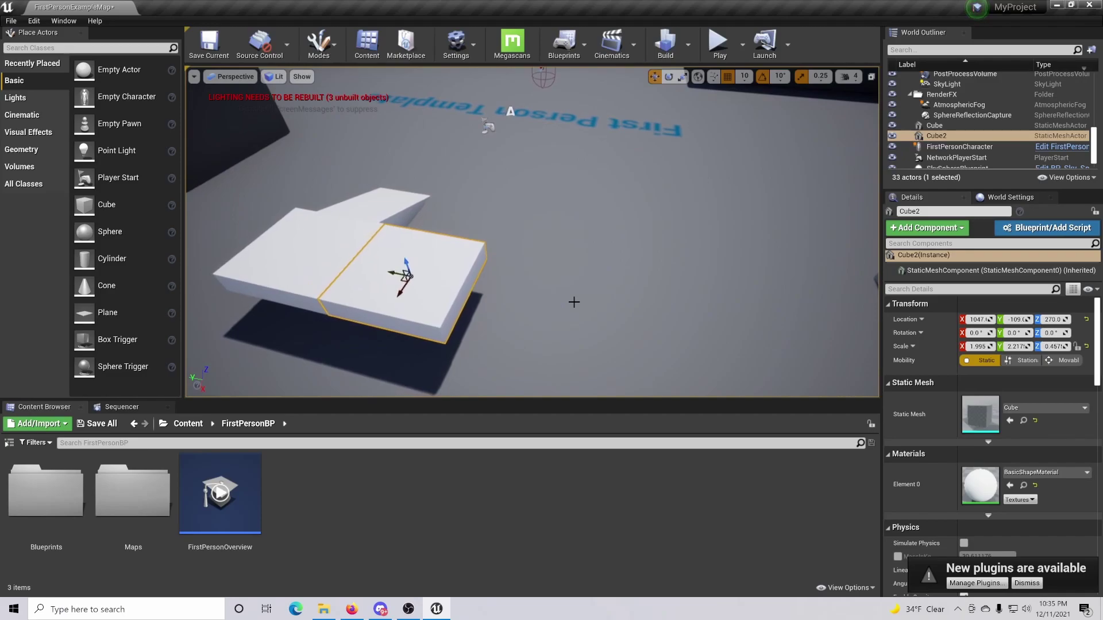
{"action": "key", "text": "ctrl+w"}
{"action": "left_click_drag", "start_coordinate": [394, 270], "coordinate": [509, 305]}
{"action": "right_click_drag", "start_coordinate": [687, 329], "coordinate": [655, 365]}
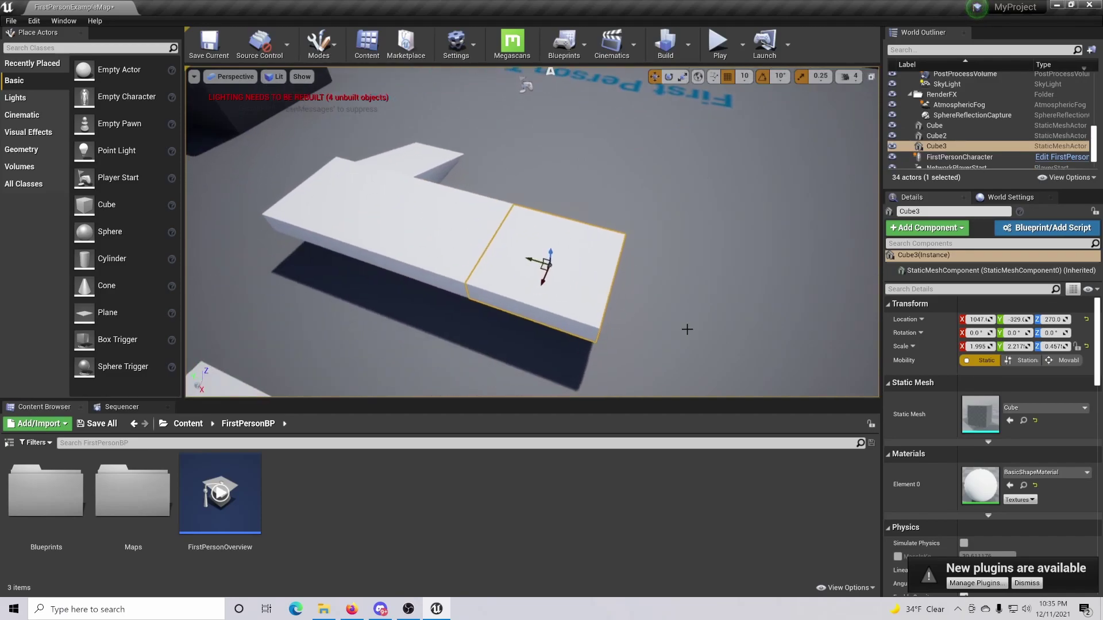
{"action": "key", "text": "ctrl+w"}
{"action": "left_click_drag", "start_coordinate": [527, 260], "coordinate": [657, 296]}
Step: Duplicate the ramp and move the copy along the walkway's side to its far end, at about Y -582
{"action": "left_click", "coordinate": [440, 166]}
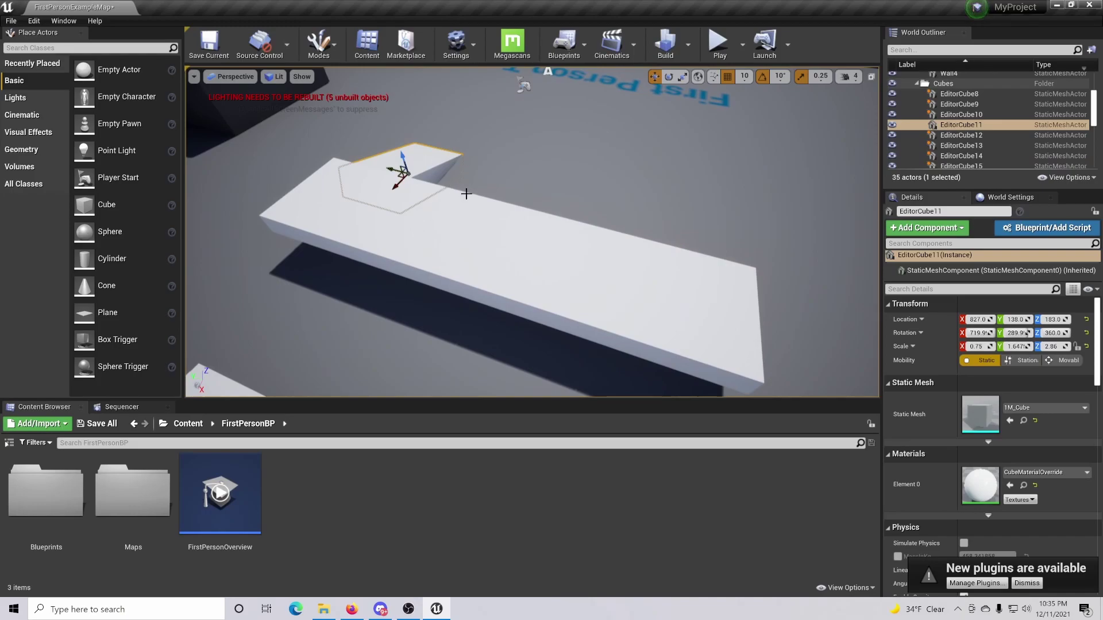
{"action": "mouse_move", "coordinate": [389, 168]}
{"action": "left_mouse_down"}
{"action": "mouse_move", "coordinate": [545, 210]}
{"action": "mouse_move", "coordinate": [390, 168]}
{"action": "left_mouse_up"}
{"action": "left_click", "coordinate": [34, 21]}
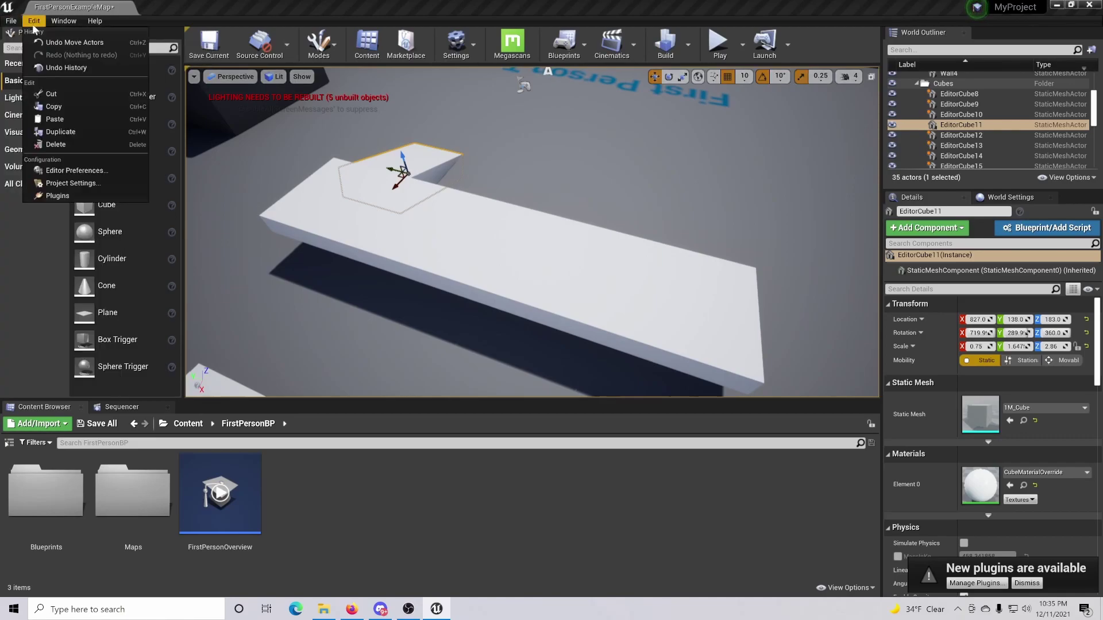
{"action": "left_click", "coordinate": [57, 49]}
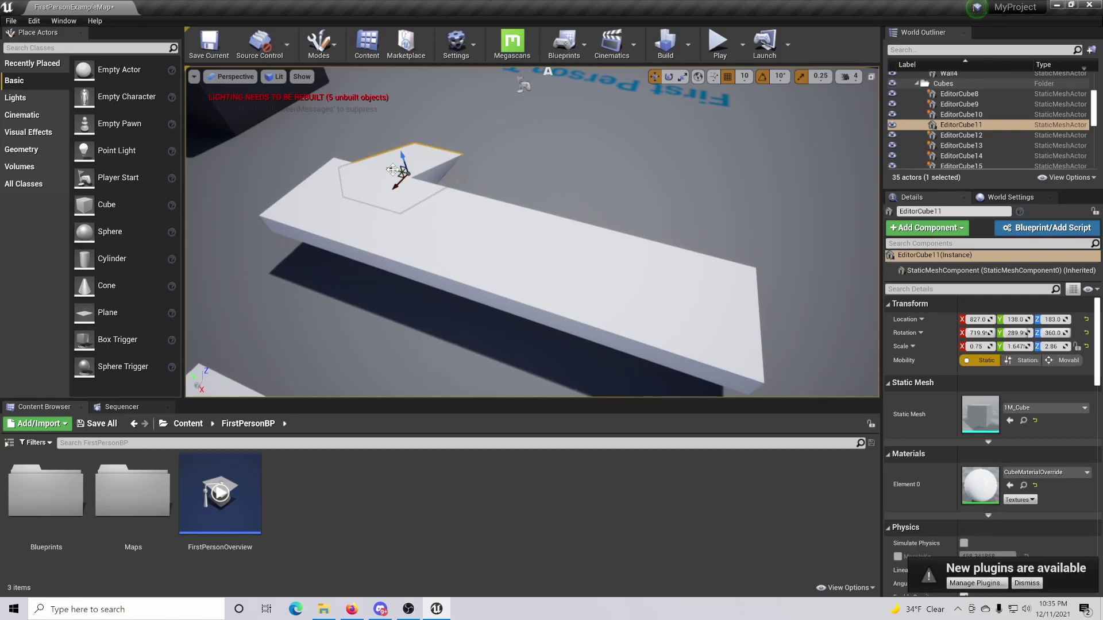
{"action": "key", "text": "ctrl+w"}
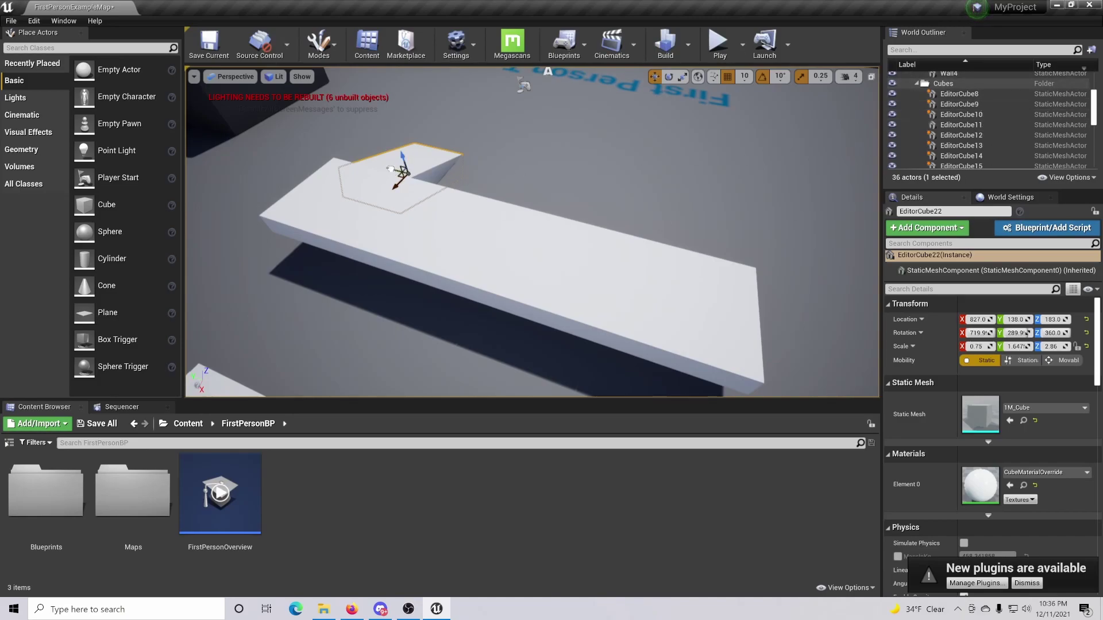
{"action": "left_click_drag", "start_coordinate": [390, 169], "coordinate": [575, 215]}
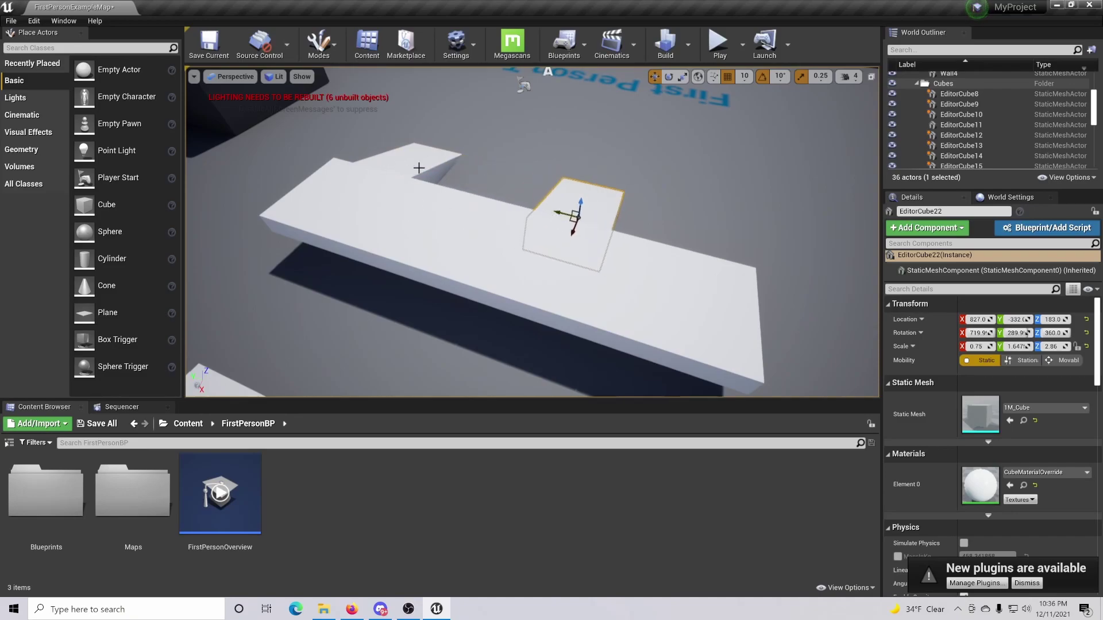
{"action": "right_click_drag", "start_coordinate": [641, 198], "coordinate": [701, 211]}
{"action": "left_click_drag", "start_coordinate": [465, 197], "coordinate": [577, 214]}
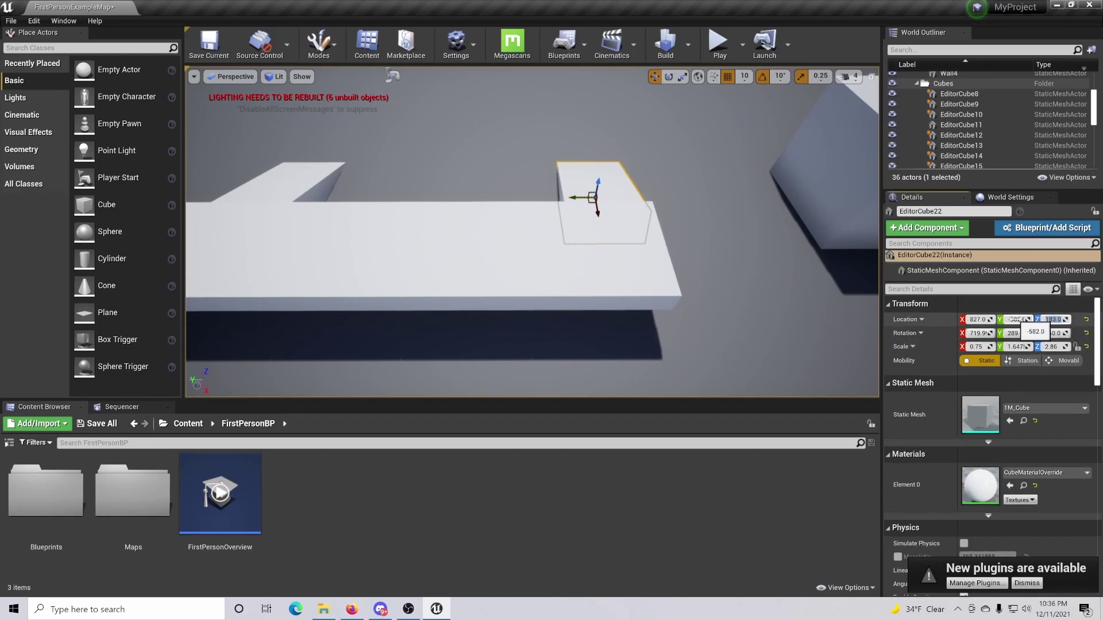
{"action": "mouse_move", "coordinate": [1015, 319]}
{"action": "left_mouse_down"}
{"action": "mouse_move", "coordinate": [1053, 333]}
{"action": "mouse_move", "coordinate": [1018, 333]}
{"action": "left_mouse_up"}
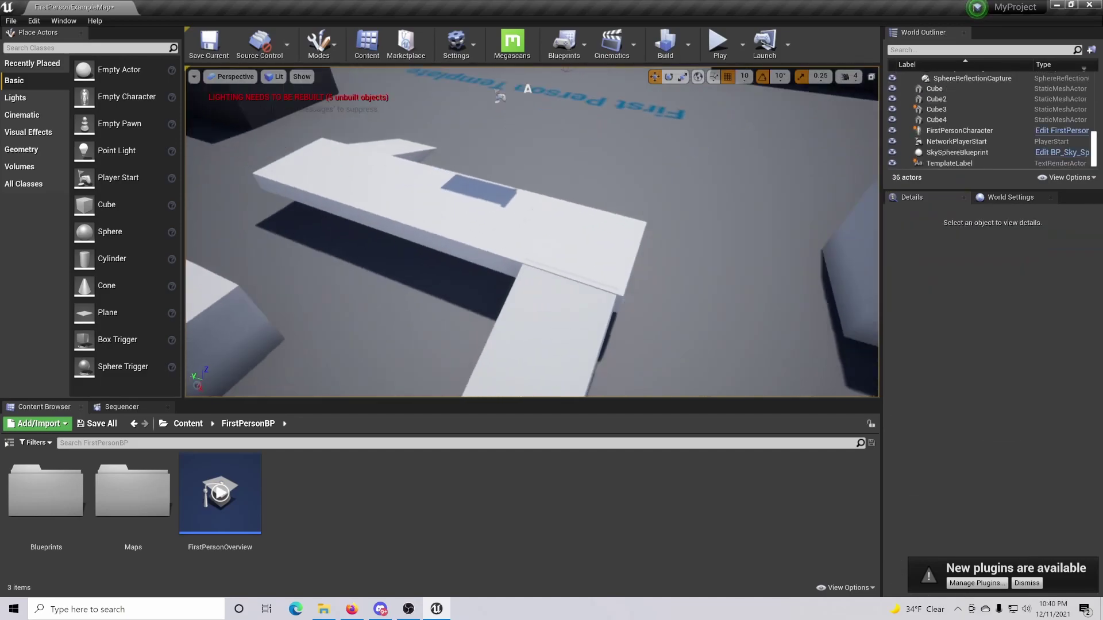
Step: Place a new cube on top of the walkway at about X 1070, Y -130, Z 290
{"action": "right_click_drag", "start_coordinate": [531, 232], "coordinate": [396, 178]}
{"action": "right_click_drag", "start_coordinate": [603, 221], "coordinate": [250, 239]}
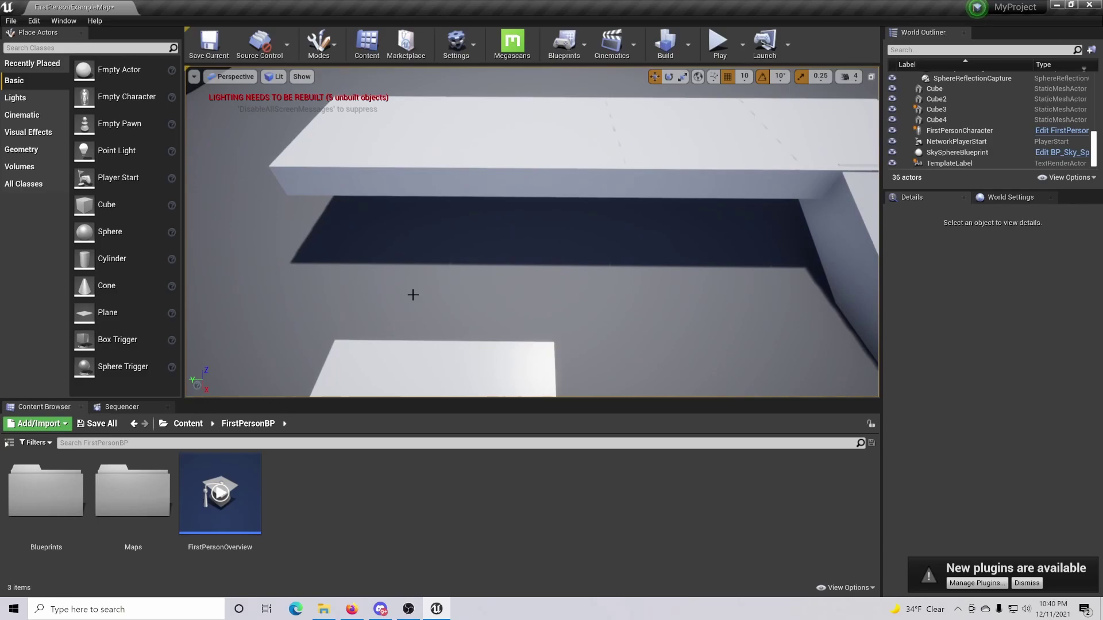
{"action": "right_click_drag", "start_coordinate": [413, 294], "coordinate": [294, 259]}
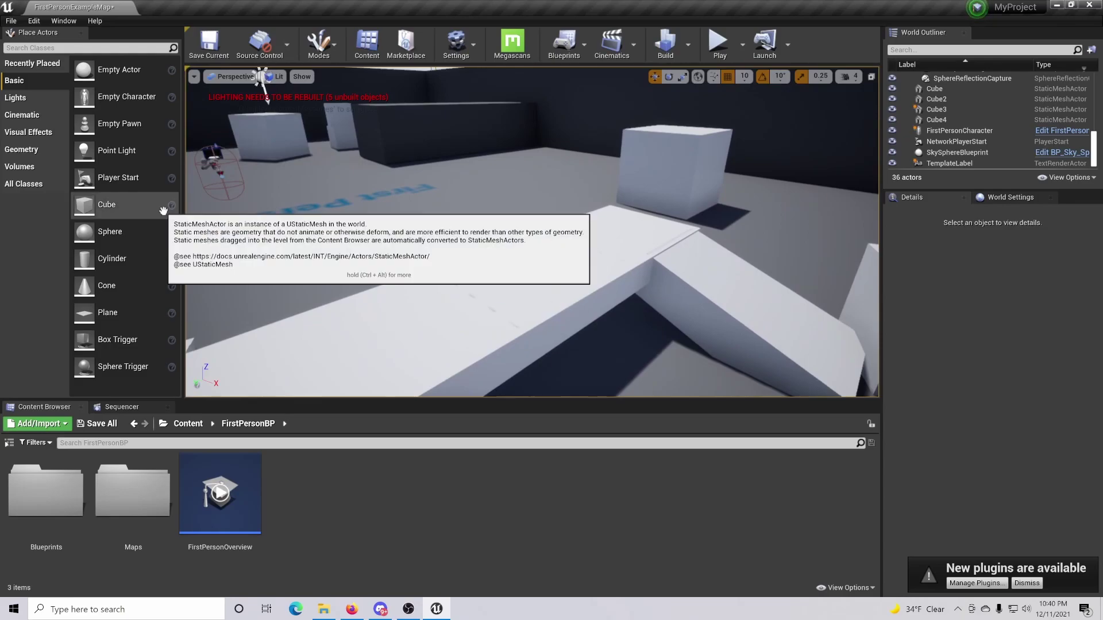
{"action": "left_click_drag", "start_coordinate": [163, 210], "coordinate": [180, 229]}
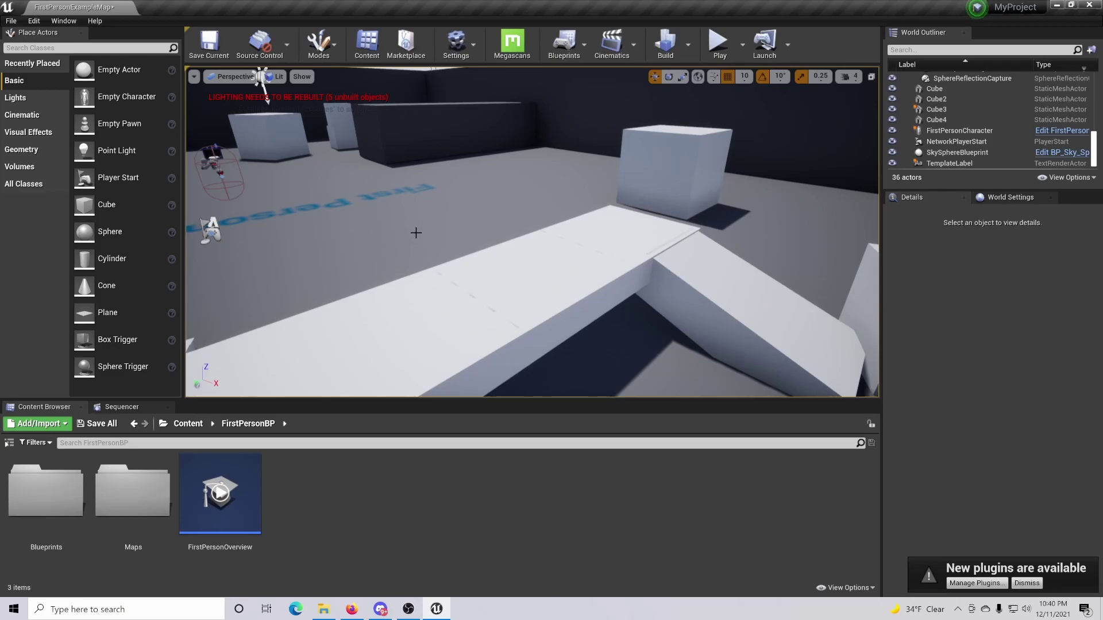
{"action": "right_click_drag", "start_coordinate": [425, 229], "coordinate": [362, 229]}
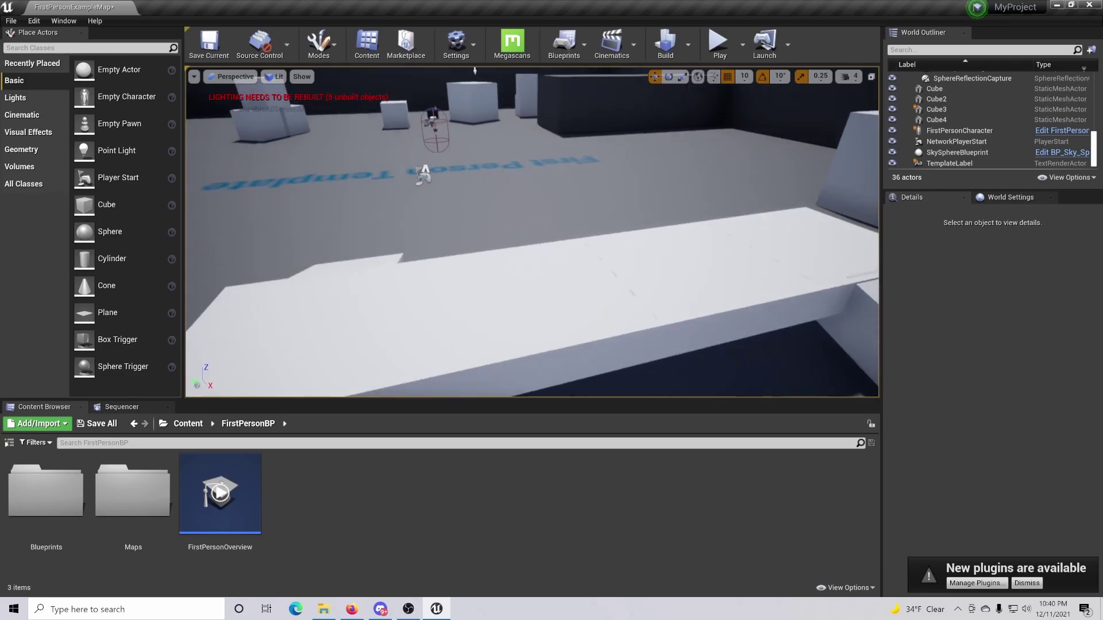
{"action": "left_click_drag", "start_coordinate": [148, 209], "coordinate": [550, 293]}
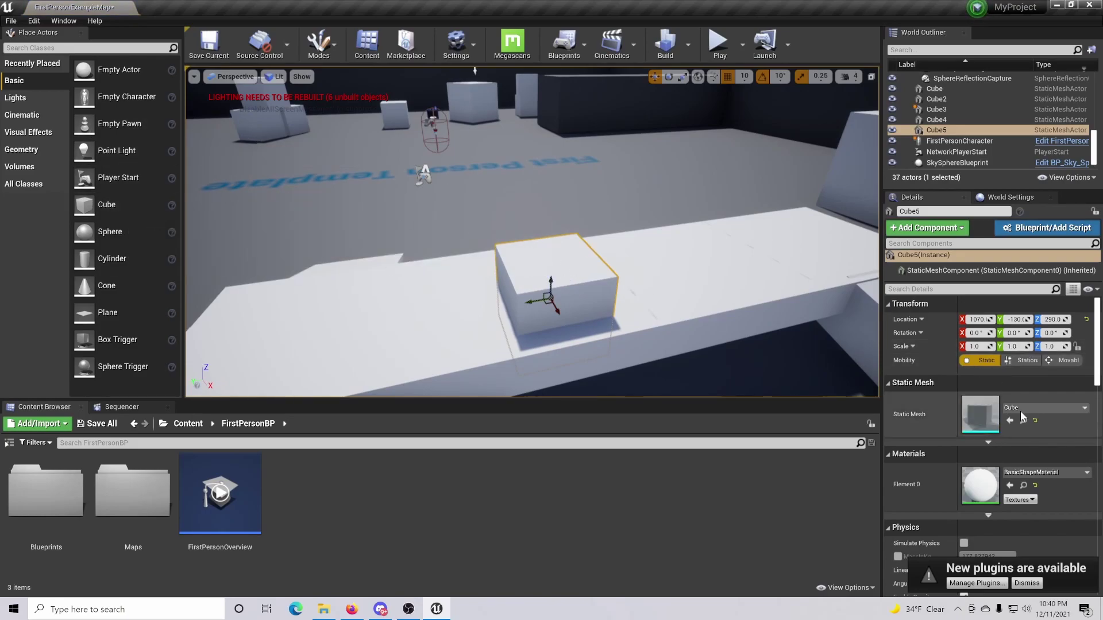
Step: Replace the new cube's static mesh with SM_Bush
{"action": "left_click", "coordinate": [1055, 409]}
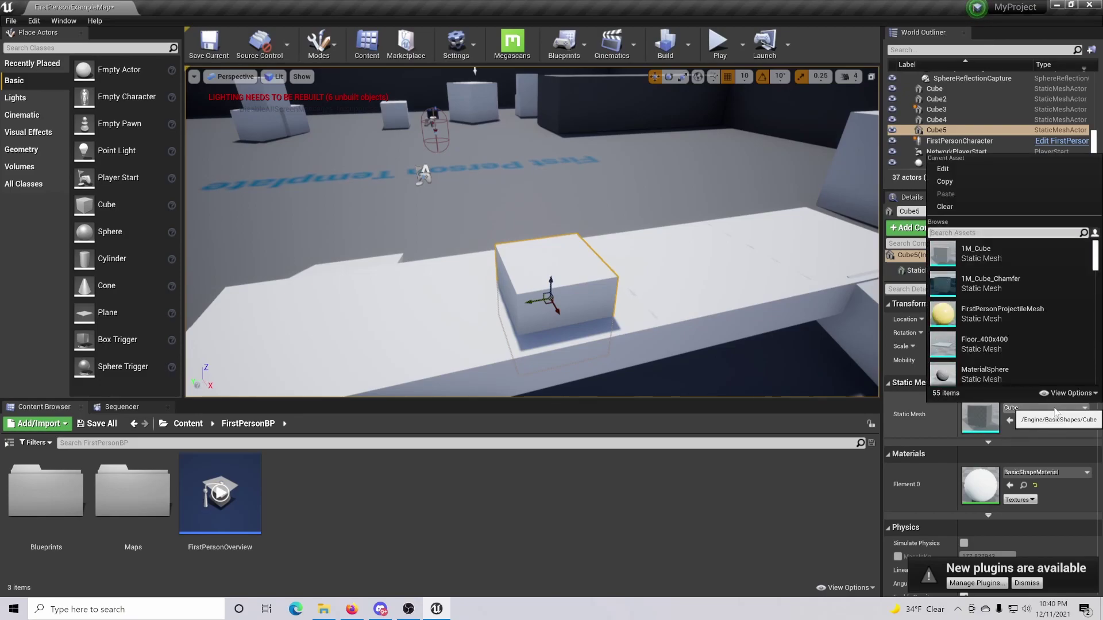
{"action": "type", "text": "brush"}
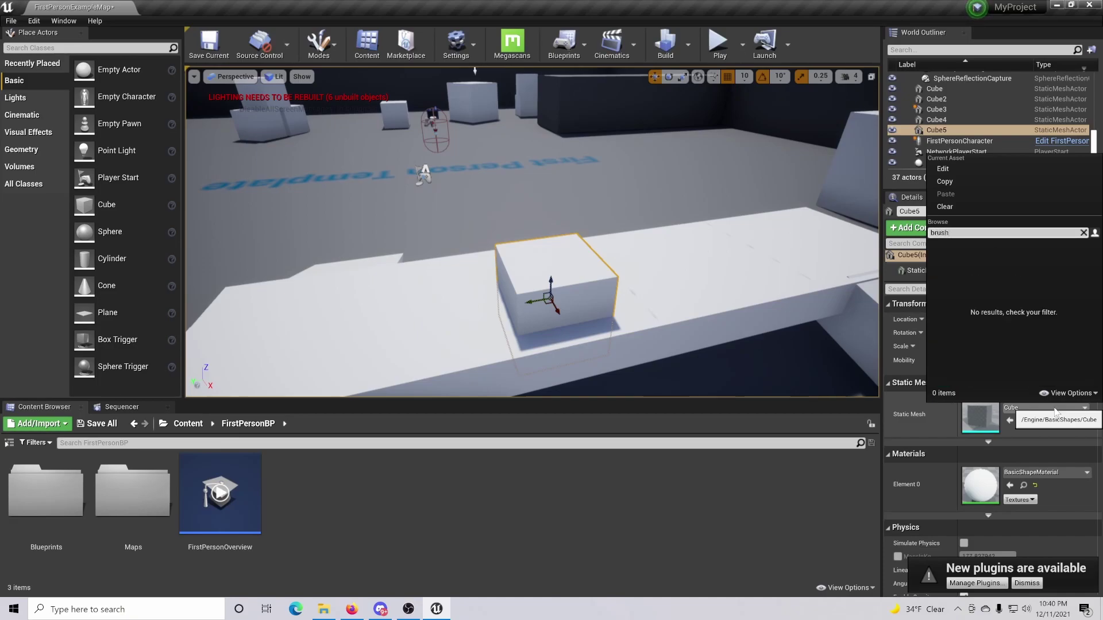
{"action": "key", "text": "BackSpace"}
{"action": "key", "text": "BackSpace"}
{"action": "type", "text": "ush"}
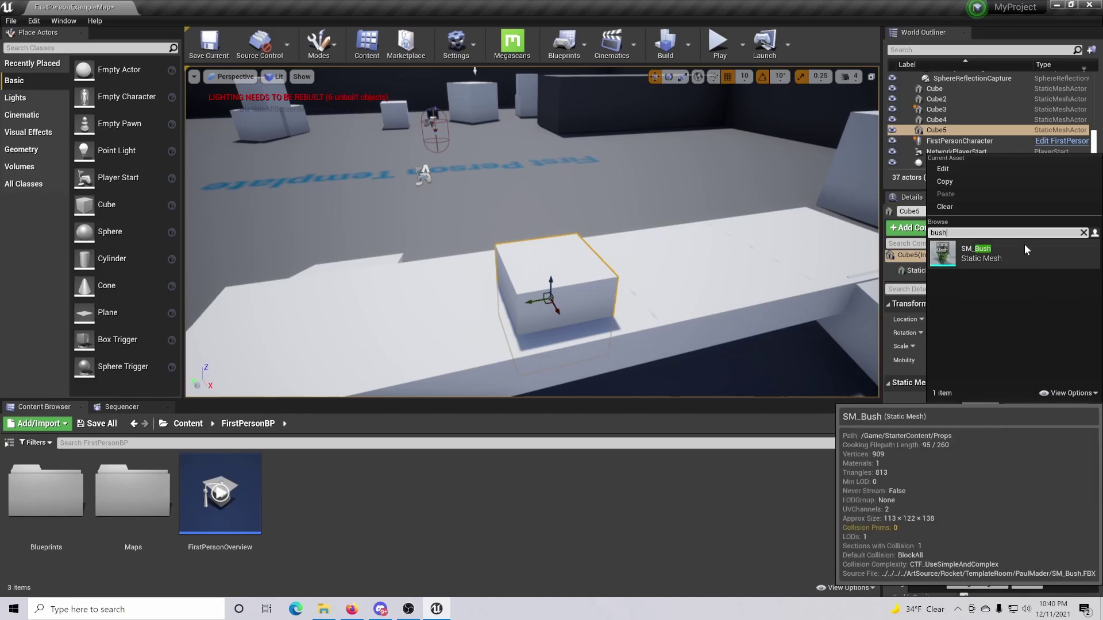
{"action": "left_click", "coordinate": [1025, 249]}
Step: Move the bush to about Y -660 and add copies at about X 970, Y -500 and X 1100, Y -630
{"action": "right_click_drag", "start_coordinate": [532, 232], "coordinate": [598, 241]}
{"action": "right_click_drag", "start_coordinate": [425, 223], "coordinate": [617, 229]}
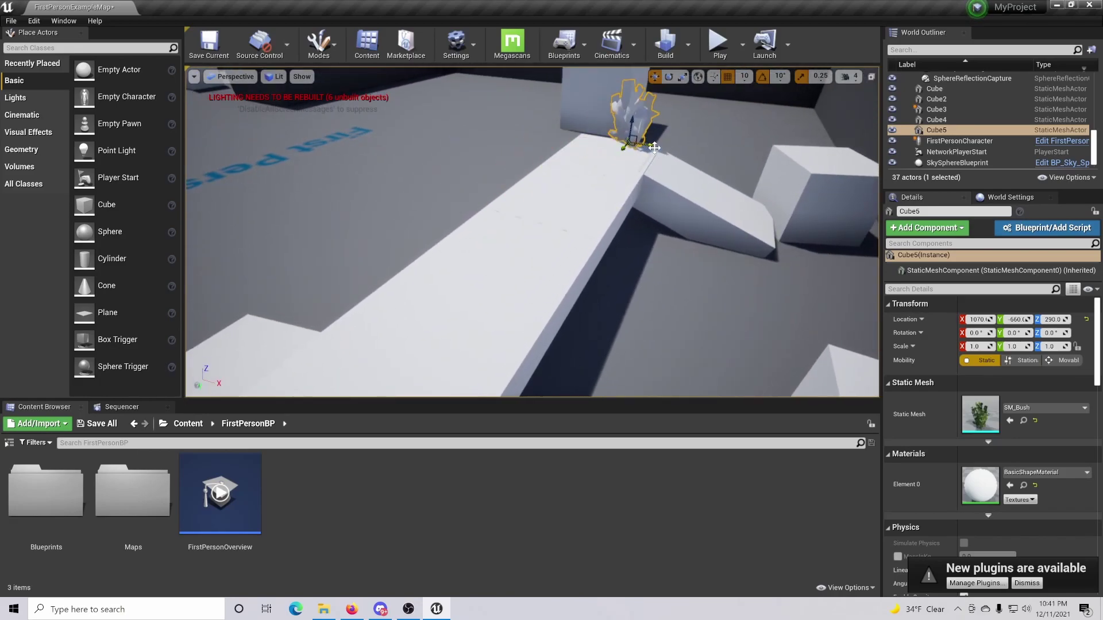
{"action": "right_click_drag", "start_coordinate": [622, 172], "coordinate": [647, 241]}
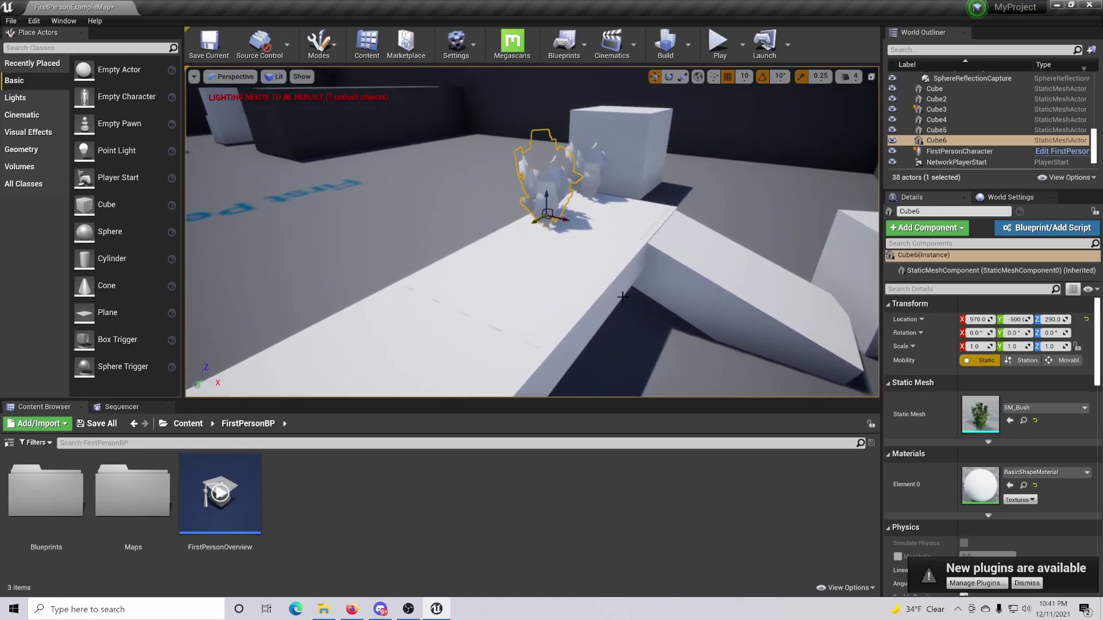
{"action": "left_click_drag", "start_coordinate": [584, 225], "coordinate": [640, 213]}
{"action": "right_click_drag", "start_coordinate": [639, 212], "coordinate": [333, 192]}
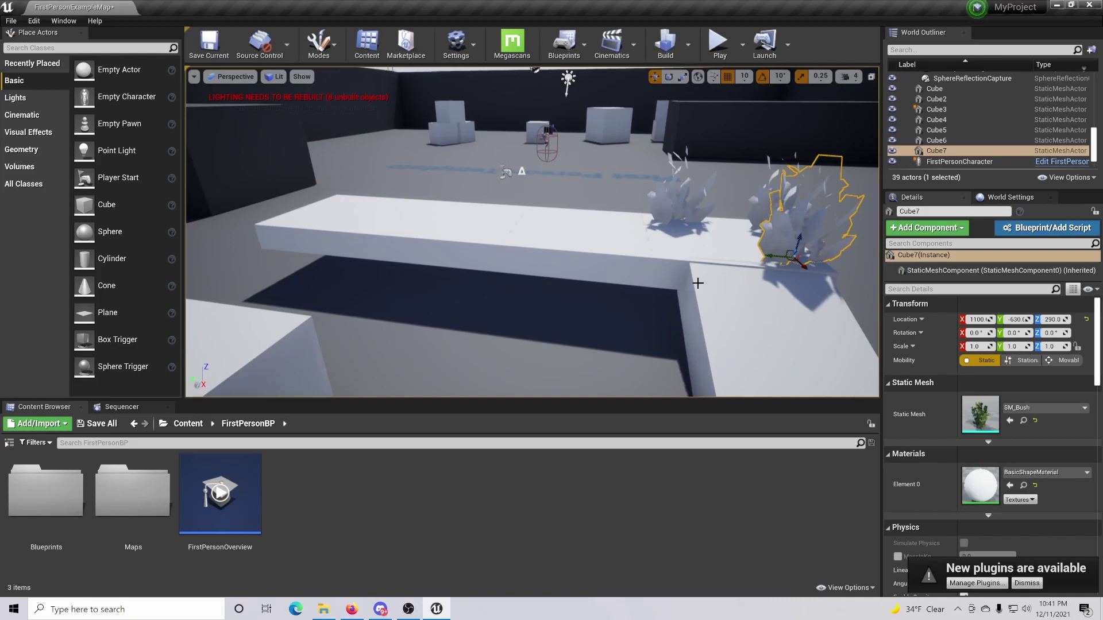
Step: Duplicate the bush at Y -500, change the copy's static mesh to SM_Couch, and place it at about X 970, Y -210
{"action": "right_click_drag", "start_coordinate": [698, 283], "coordinate": [658, 256]}
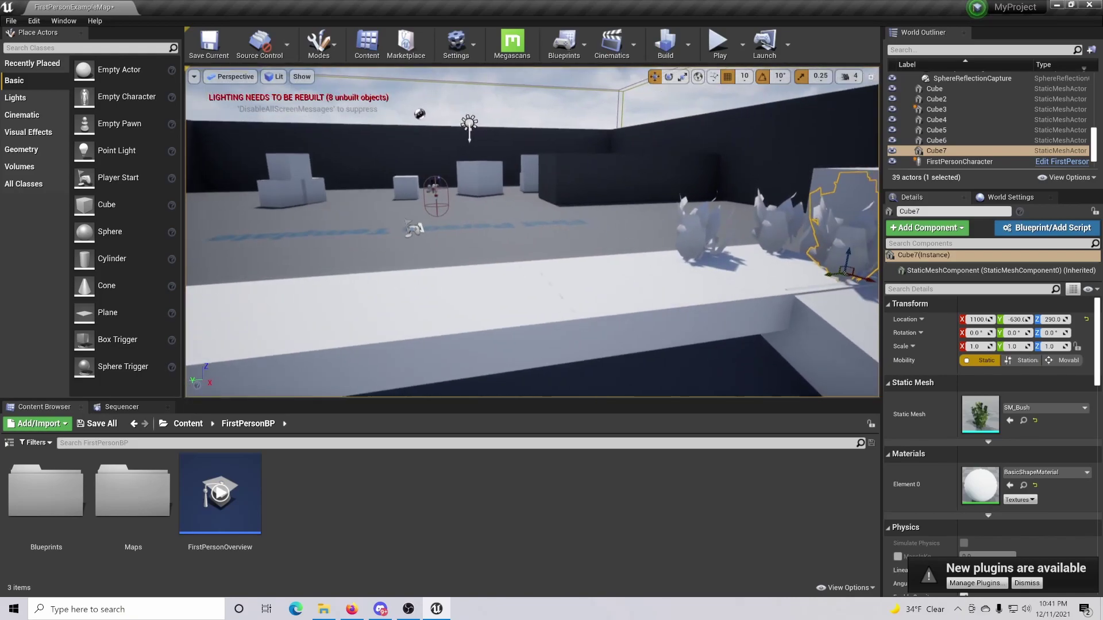
{"action": "left_click", "coordinate": [702, 227]}
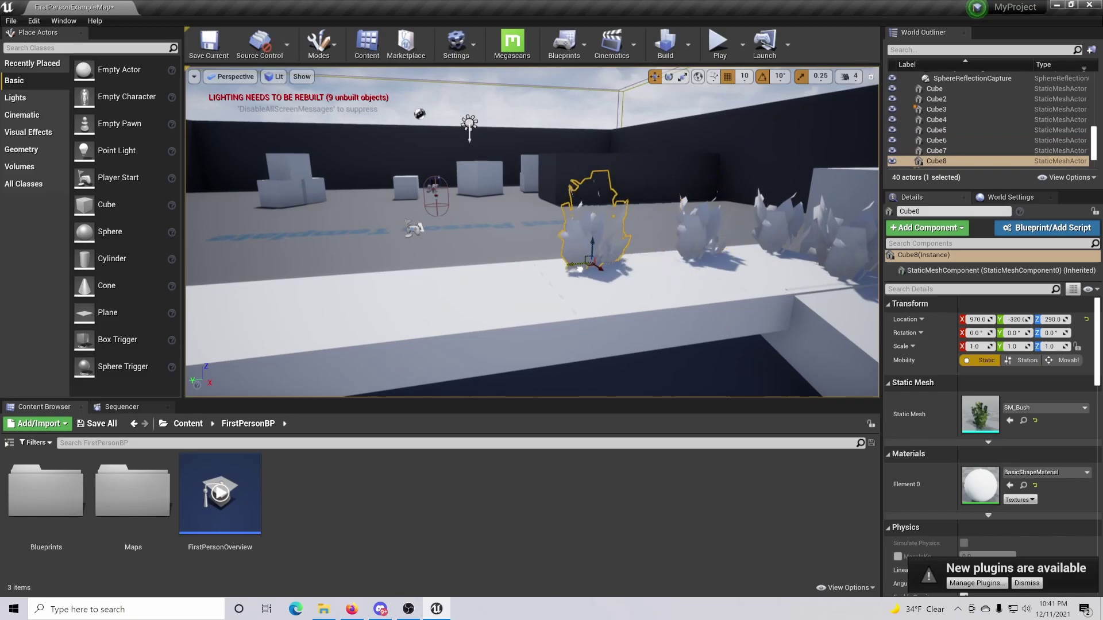
{"action": "left_click", "coordinate": [1034, 408]}
{"action": "scroll", "coordinate": [1019, 362], "scroll_direction": "down", "scroll_amount": 1}
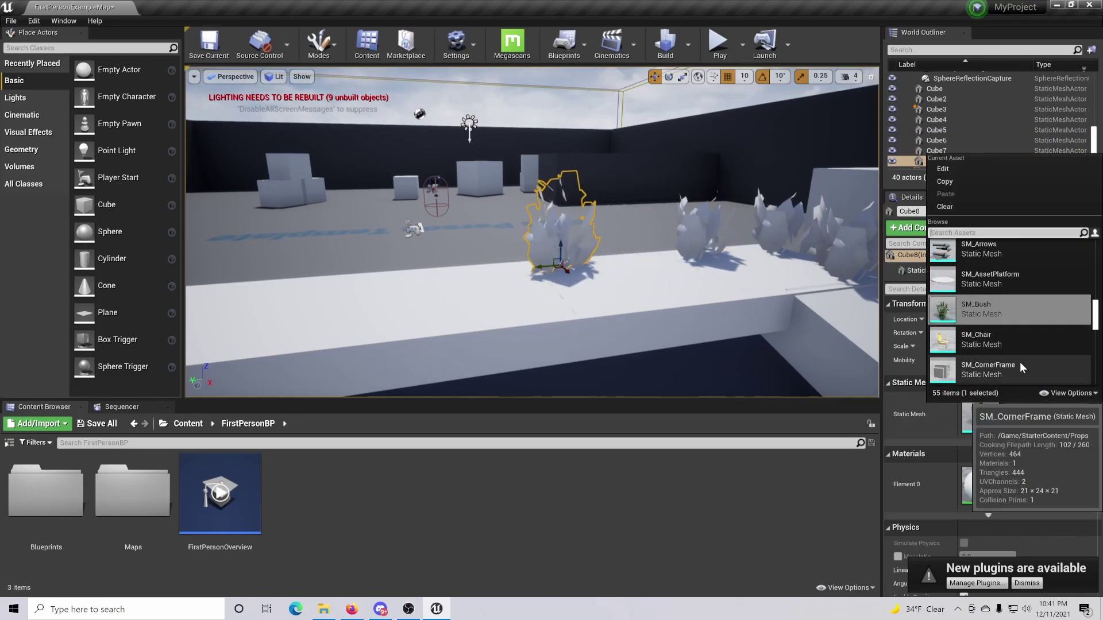
{"action": "left_click", "coordinate": [1012, 364]}
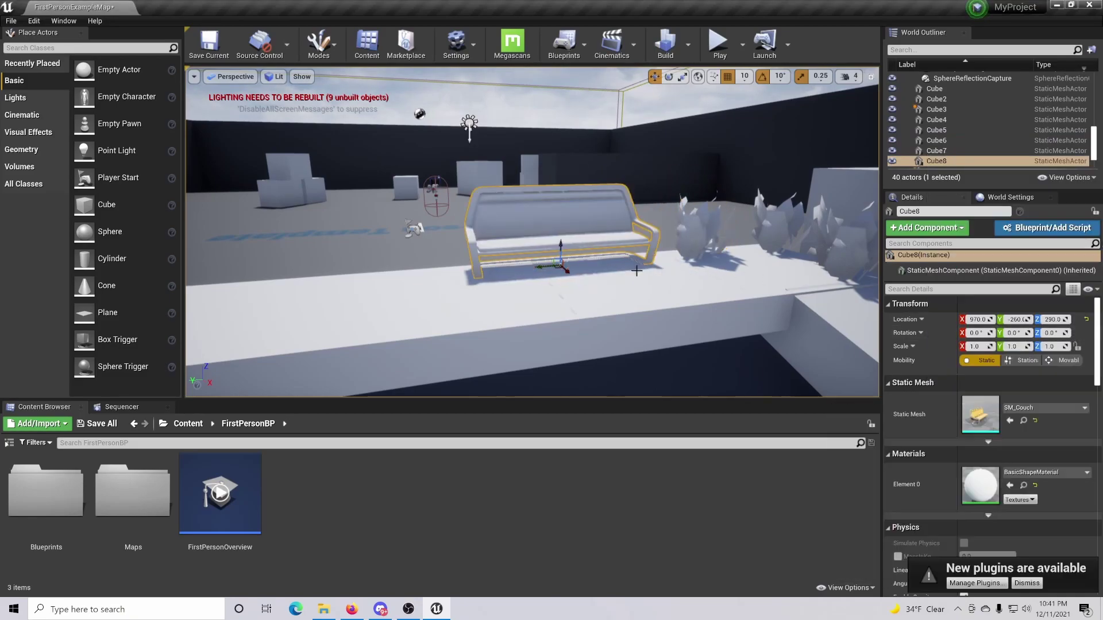
{"action": "right_click_drag", "start_coordinate": [557, 269], "coordinate": [537, 260]}
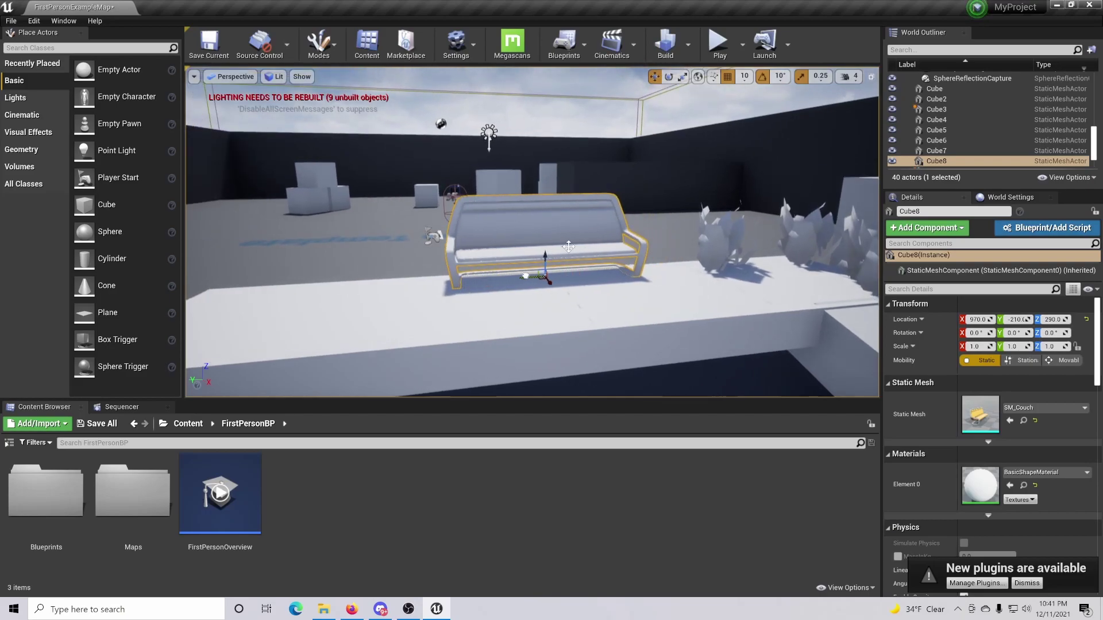
{"action": "left_click_drag", "start_coordinate": [714, 275], "coordinate": [722, 266]}
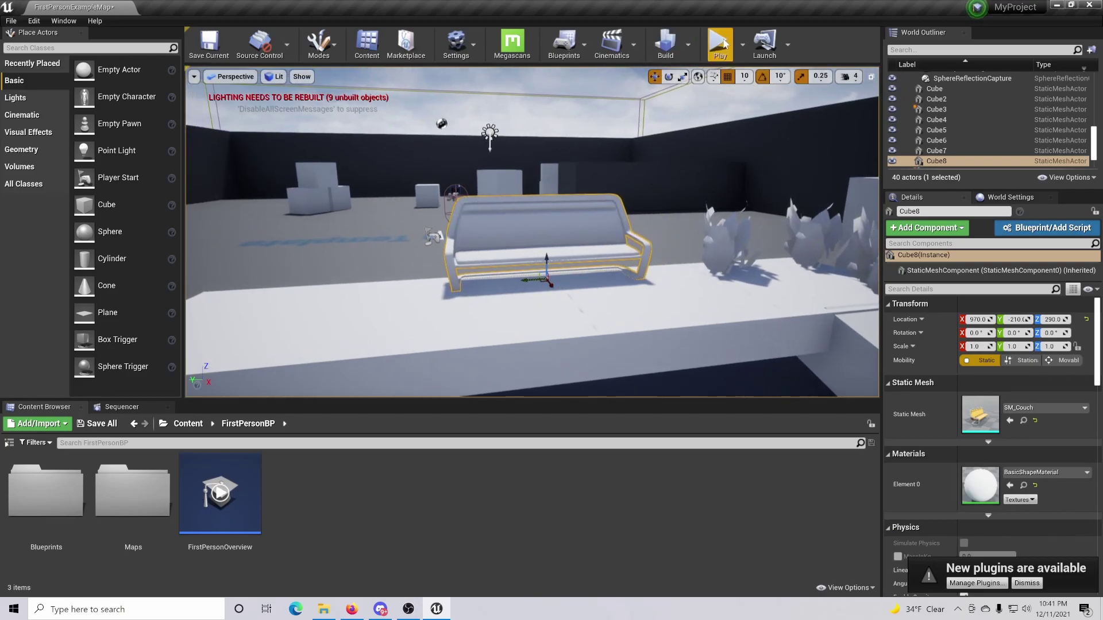
Step: Play-test the level by walking up the ramp and along the walkway past the couch and bushes, ending on the side platform
{"action": "left_click", "coordinate": [723, 45]}
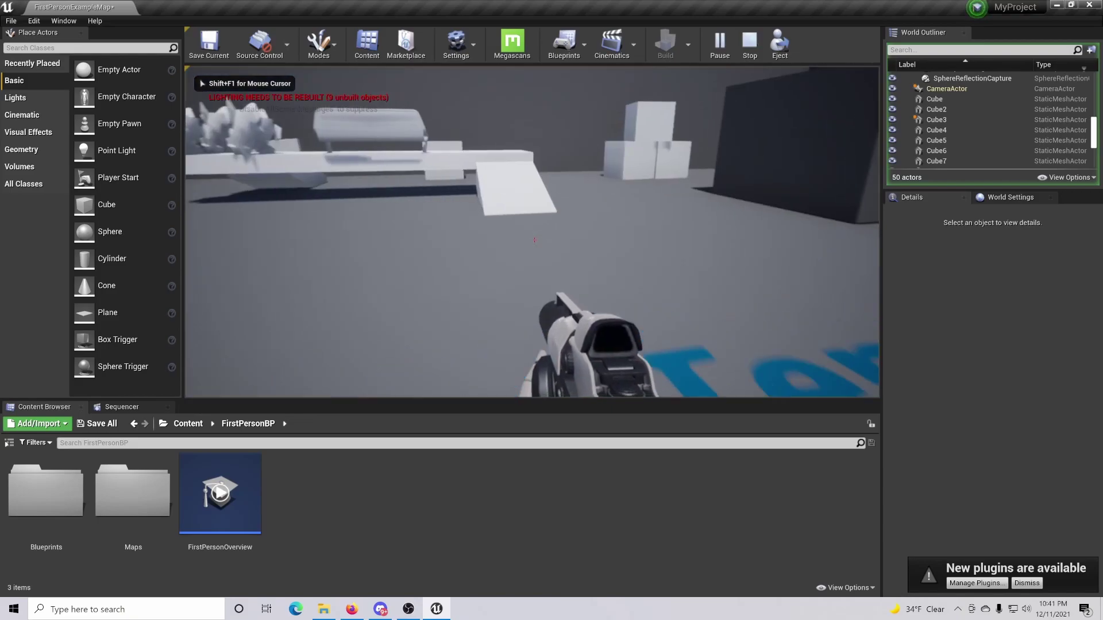
{"action": "key", "text": "w"}
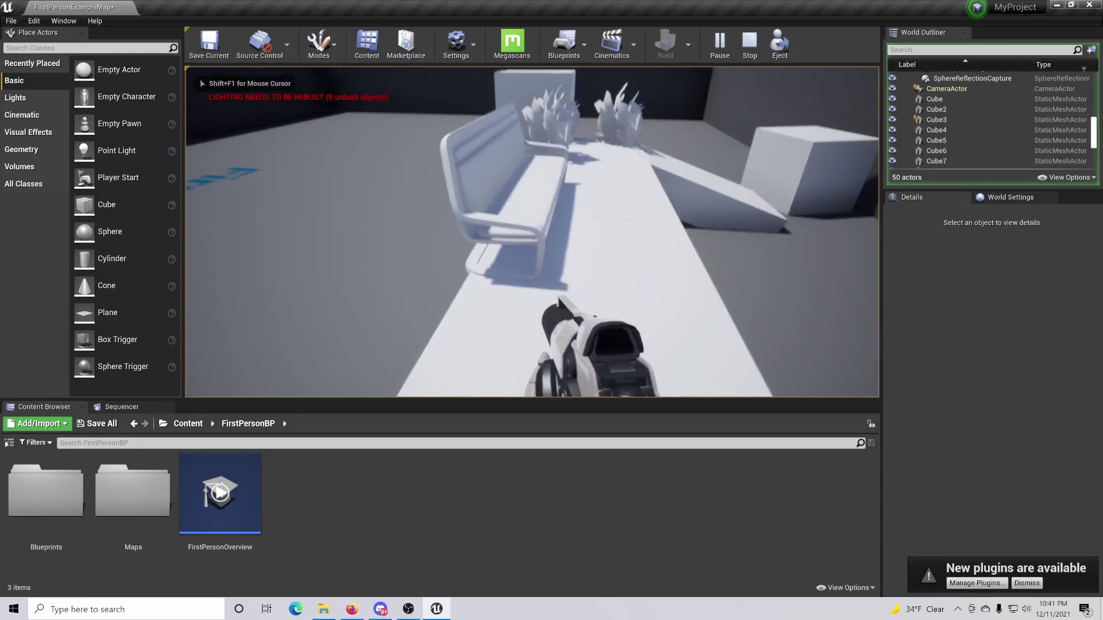
{"action": "key", "text": "w"}
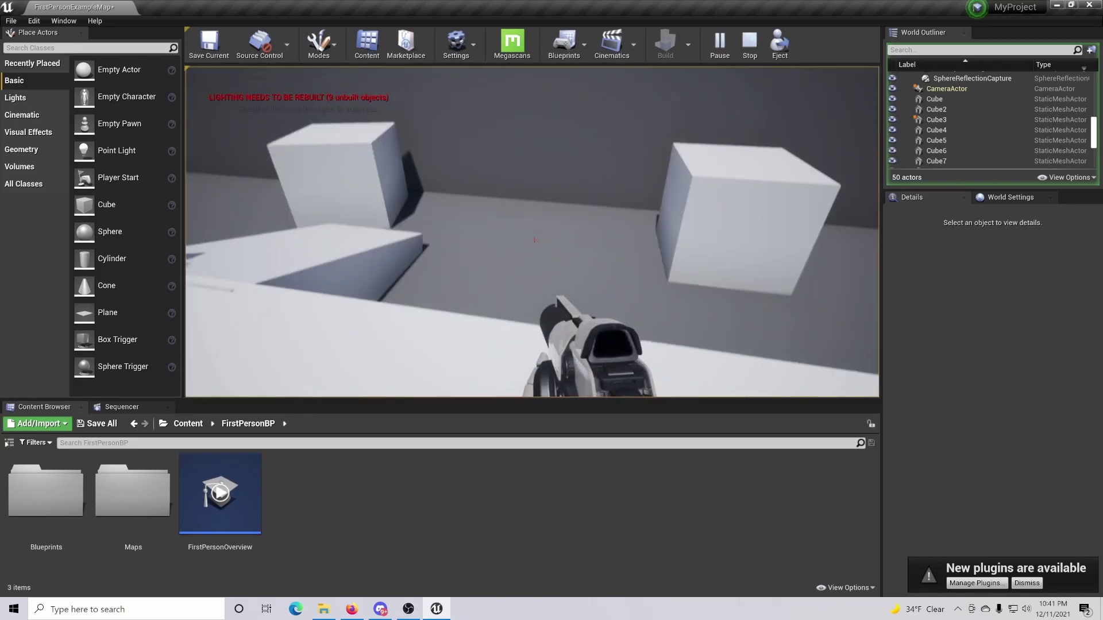
{"action": "key", "text": "w"}
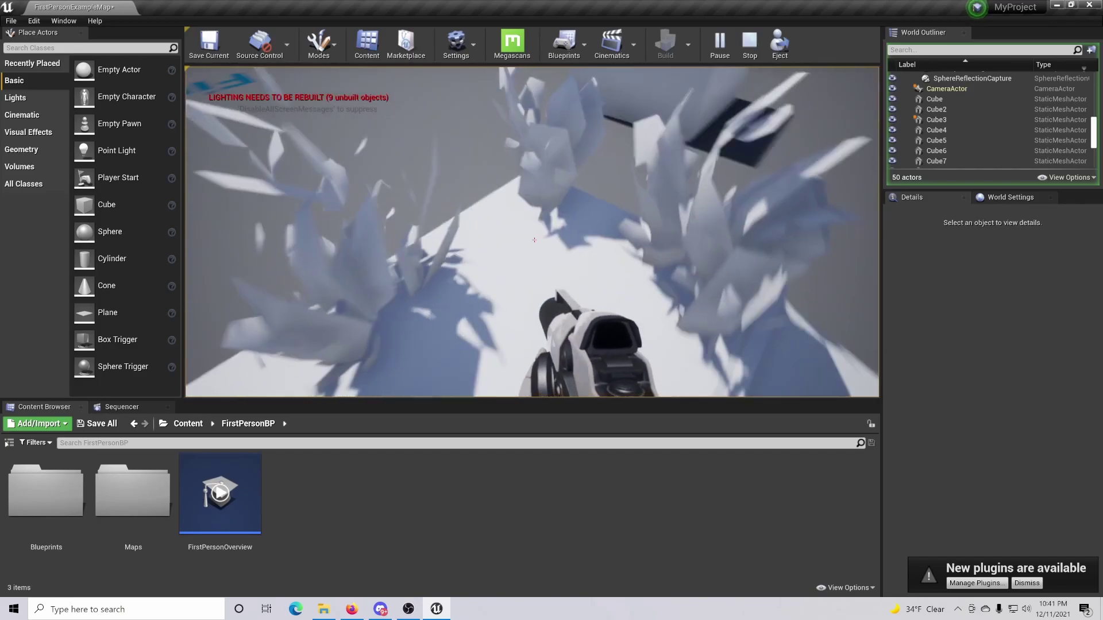
{"action": "key", "text": "w"}
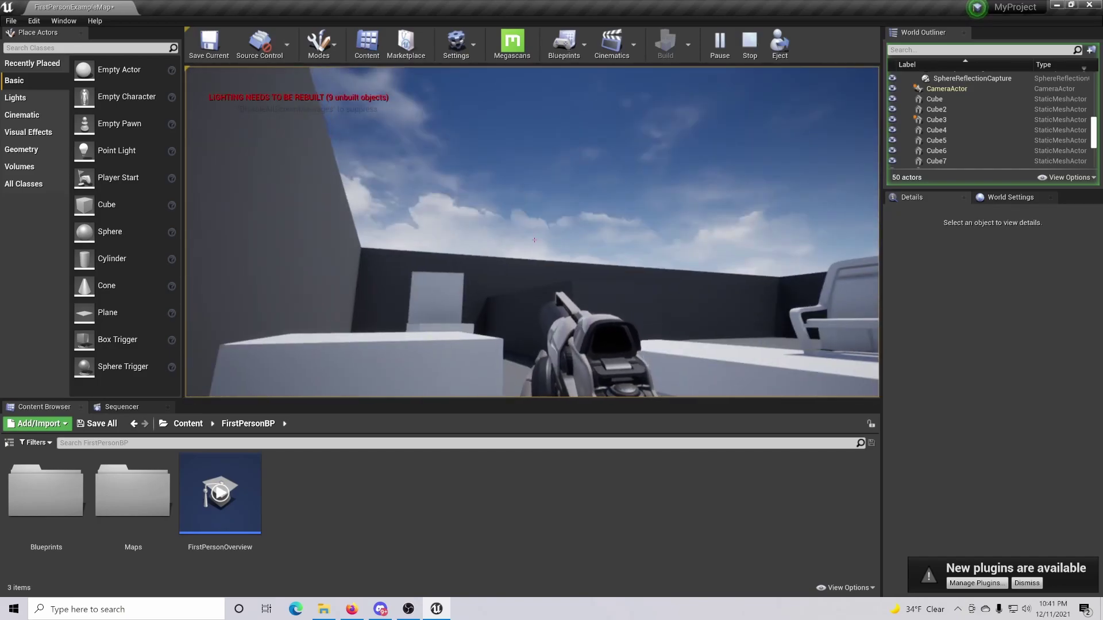
{"action": "key", "text": "w"}
{"action": "key", "text": "d"}
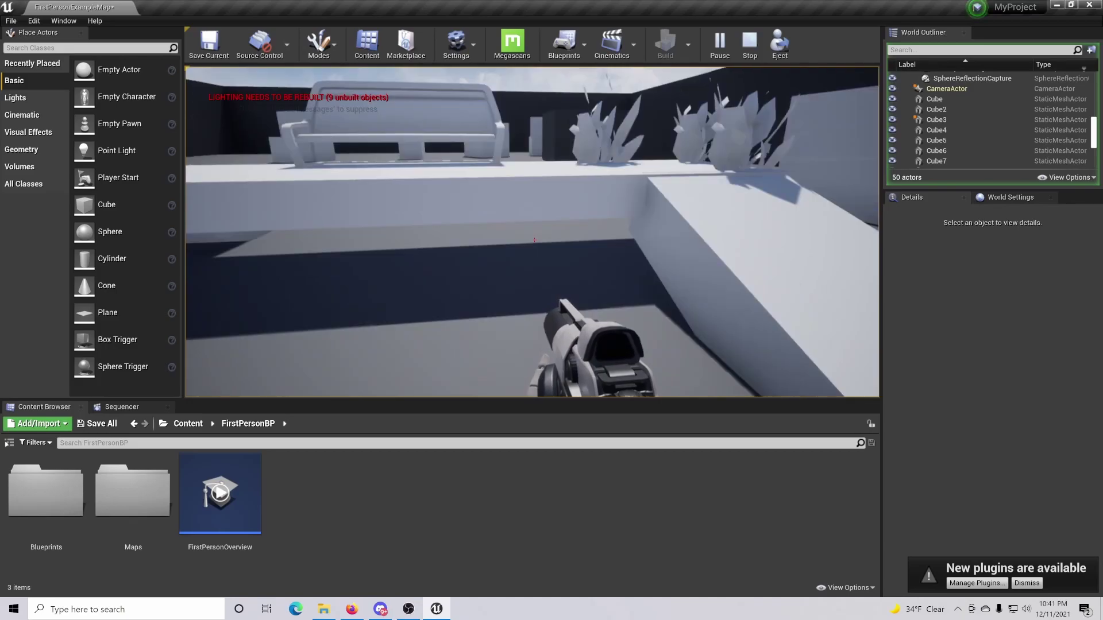
{"action": "key", "text": "Escape"}
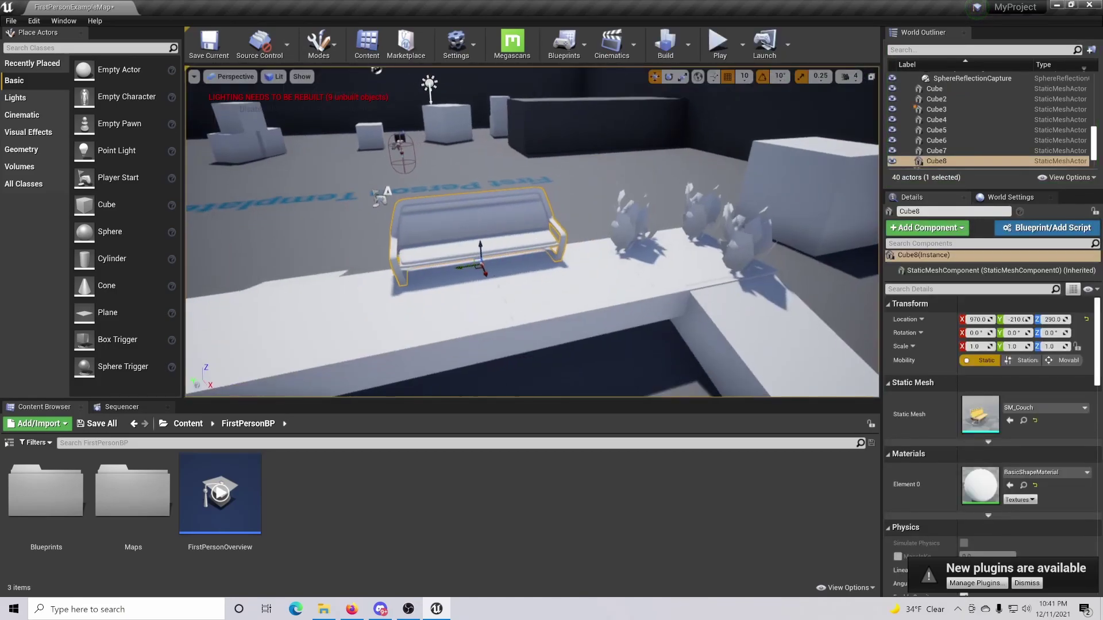
{"action": "mouse_move", "coordinate": [379, 209]}
{"action": "right_mouse_down"}
{"action": "mouse_move", "coordinate": [344, 218]}
{"action": "mouse_move", "coordinate": [379, 210]}
{"action": "right_mouse_up"}
{"action": "right_click_drag", "start_coordinate": [461, 213], "coordinate": [460, 265]}
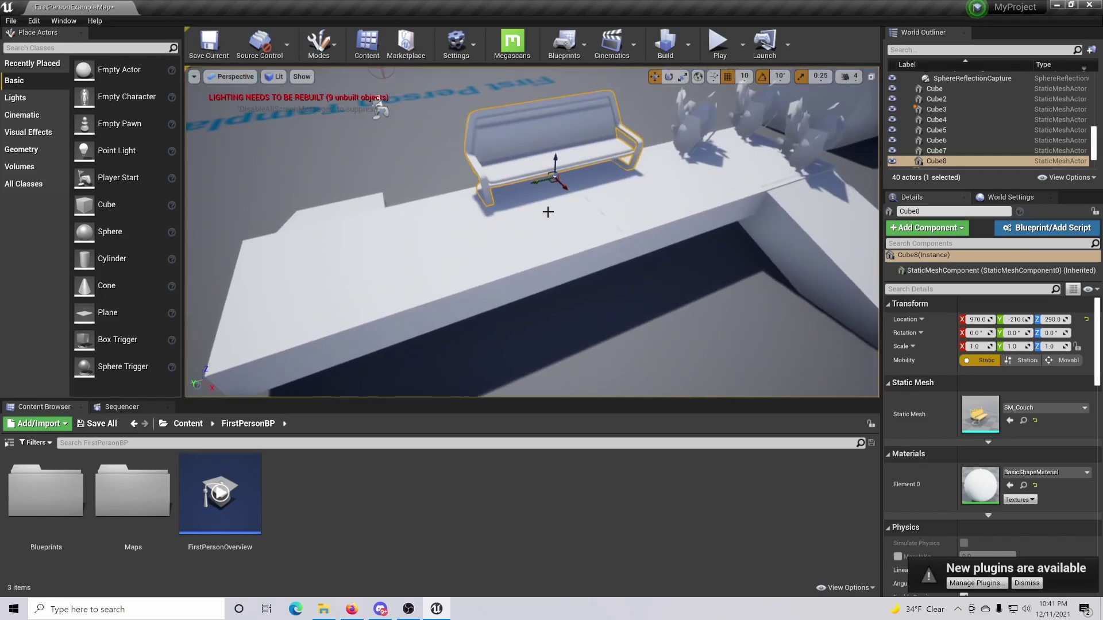
{"action": "right_click_drag", "start_coordinate": [548, 212], "coordinate": [744, 207]}
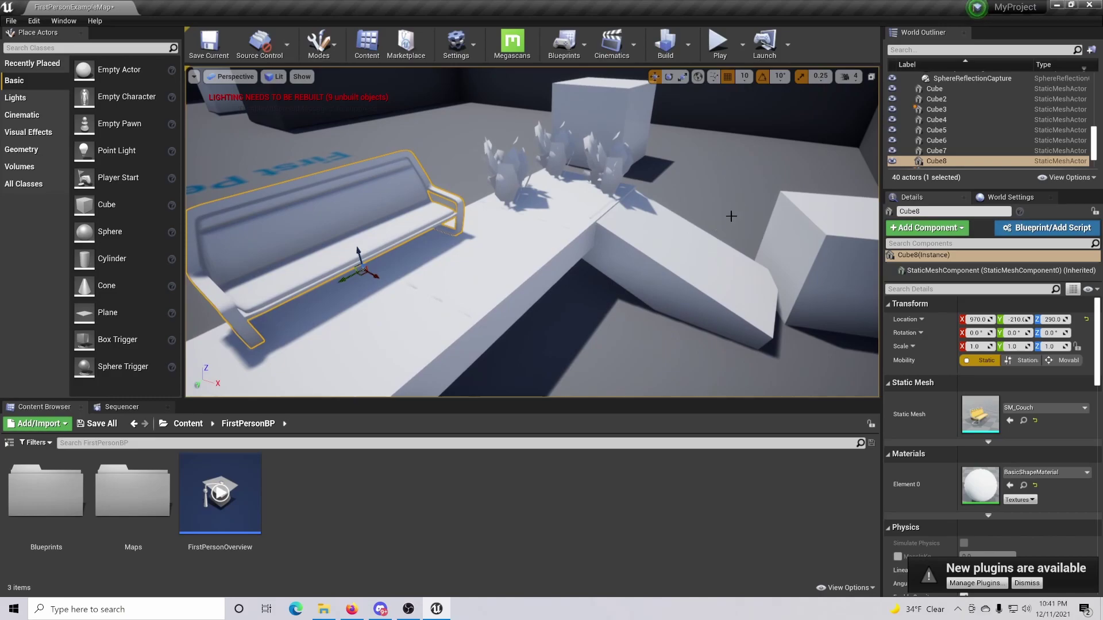
{"action": "right_click_drag", "start_coordinate": [731, 216], "coordinate": [760, 242]}
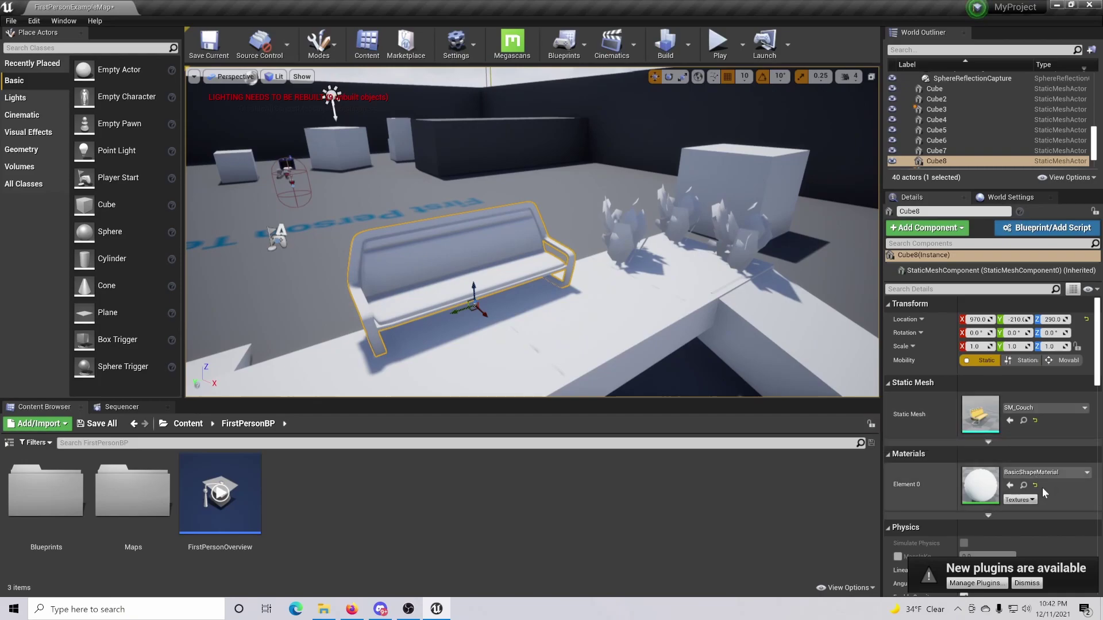
{"action": "right_click_drag", "start_coordinate": [534, 277], "coordinate": [462, 254]}
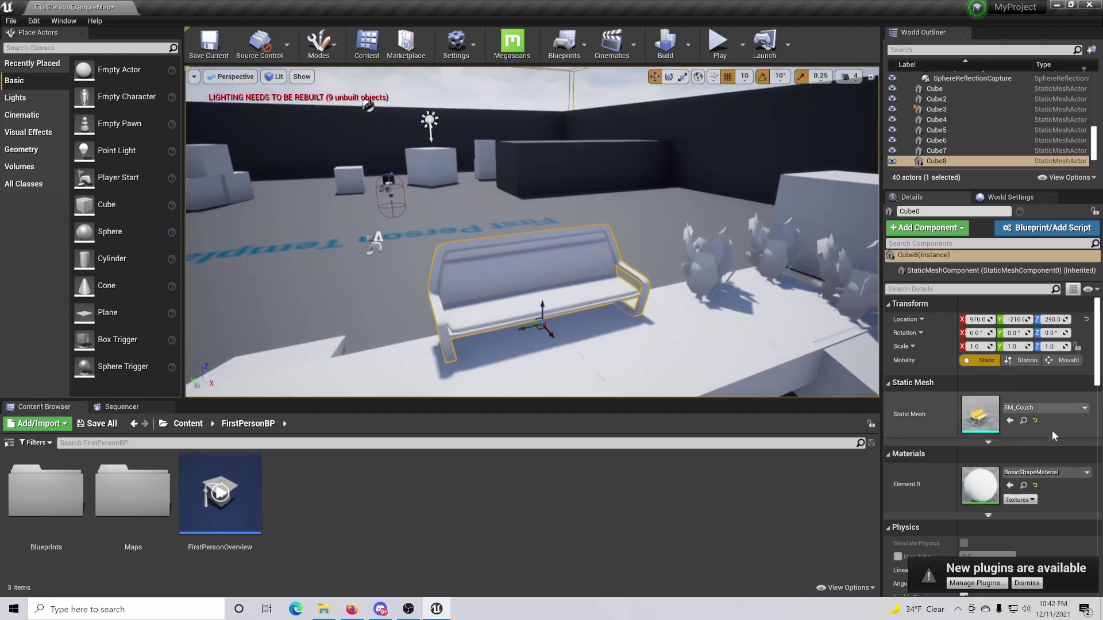
{"action": "left_click", "coordinate": [1049, 475]}
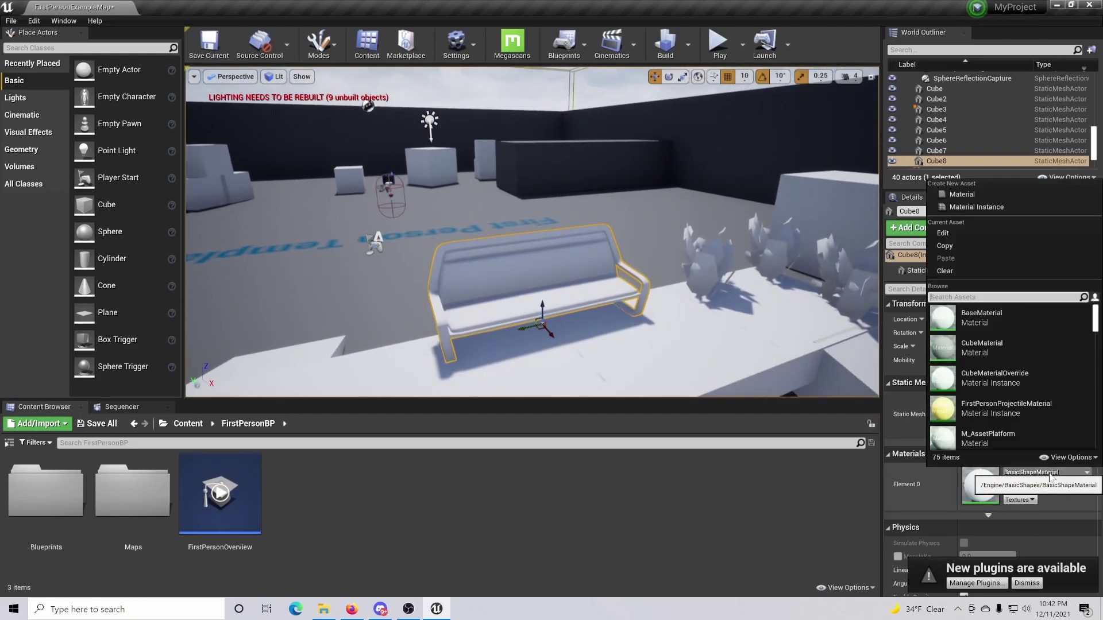
{"action": "scroll", "coordinate": [1016, 405], "scroll_direction": "down", "scroll_amount": 5}
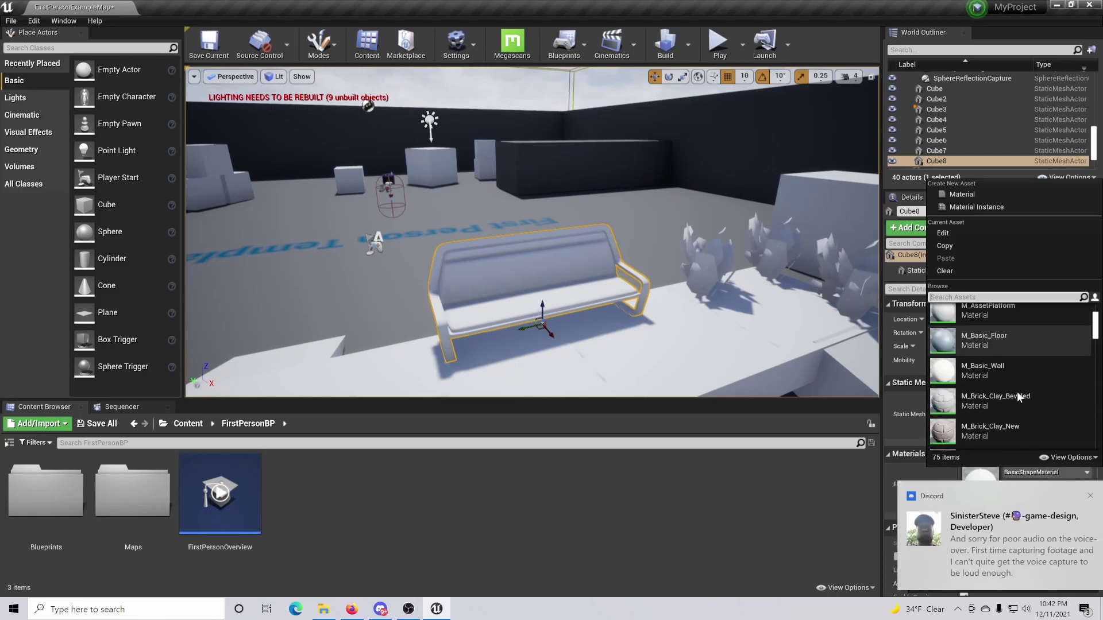
{"action": "left_click", "coordinate": [1078, 496]}
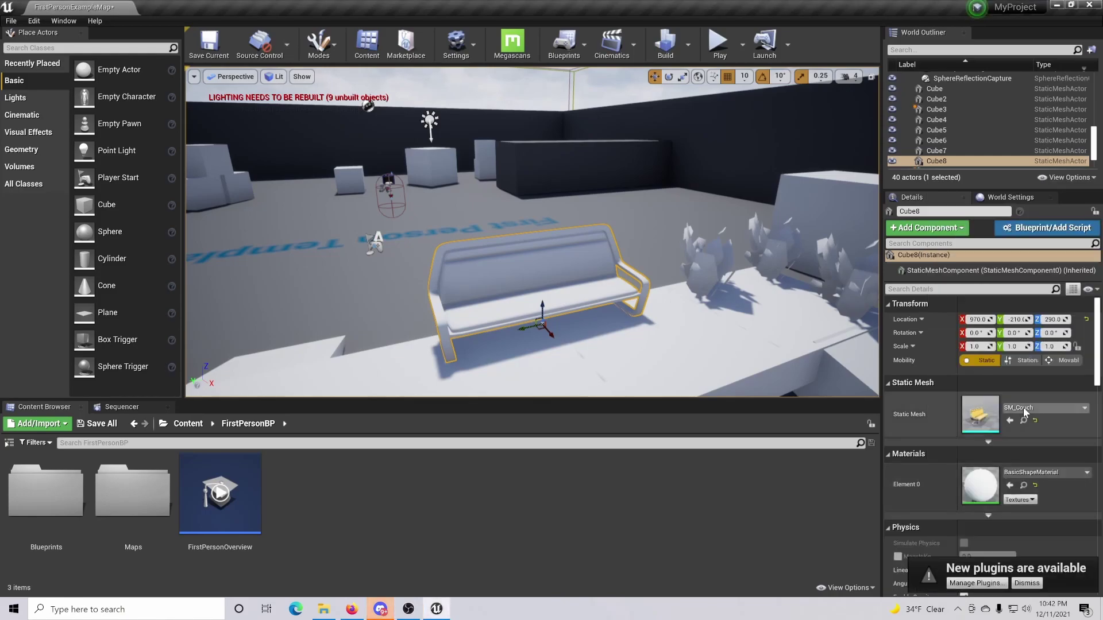
{"action": "left_click", "coordinate": [1046, 472]}
{"action": "scroll", "coordinate": [1024, 402], "scroll_direction": "down", "scroll_amount": 2}
{"action": "scroll", "coordinate": [1027, 399], "scroll_direction": "down", "scroll_amount": 1}
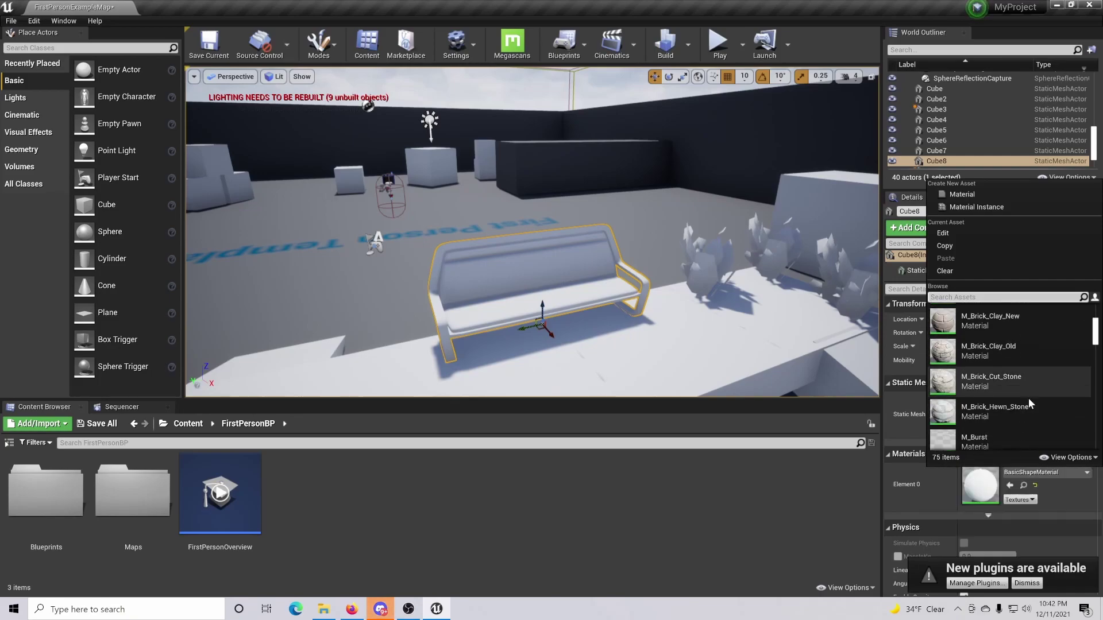
{"action": "left_click", "coordinate": [774, 519]}
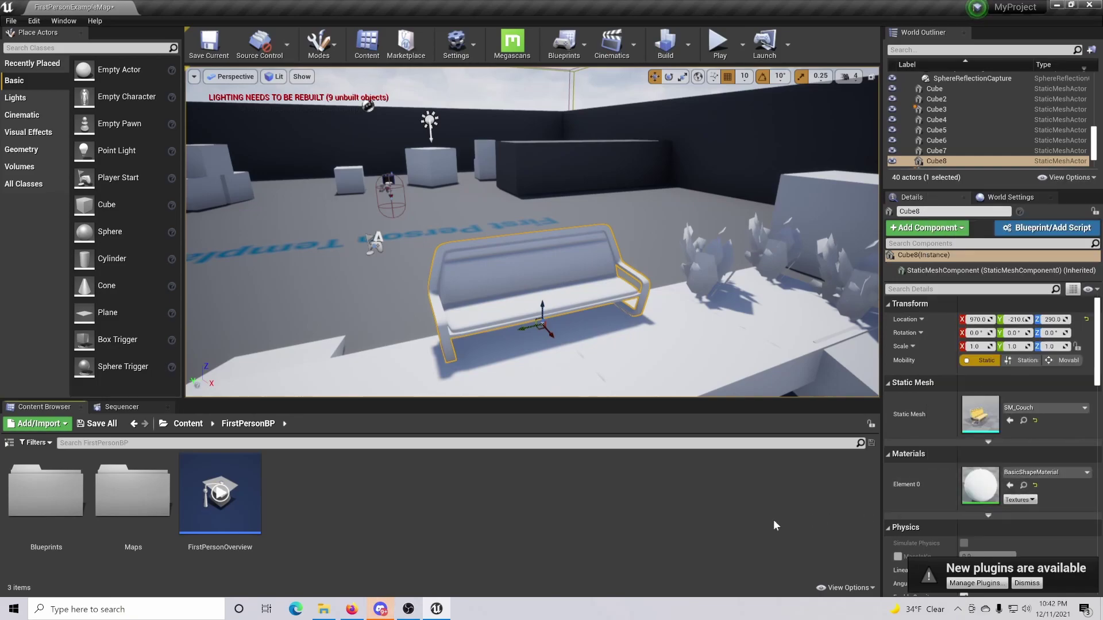
Step: Reset the couch's material to its default M_Chair and the three bushes' materials to their default M_Bush
{"action": "left_click", "coordinate": [1034, 487]}
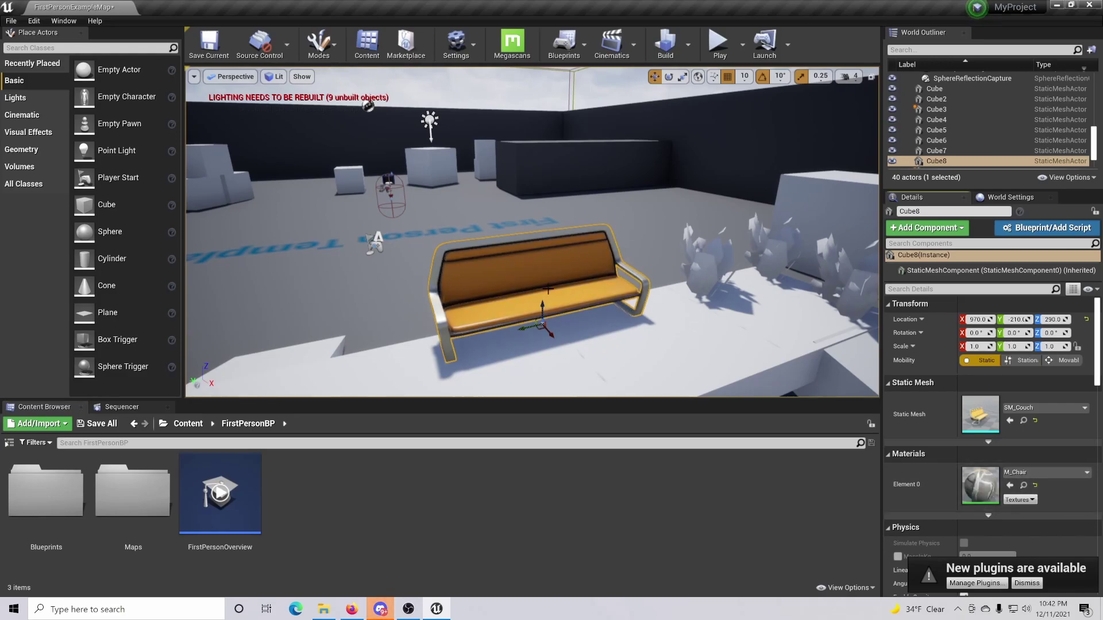
{"action": "right_click_drag", "start_coordinate": [548, 289], "coordinate": [602, 264]}
{"action": "left_click", "coordinate": [620, 224]}
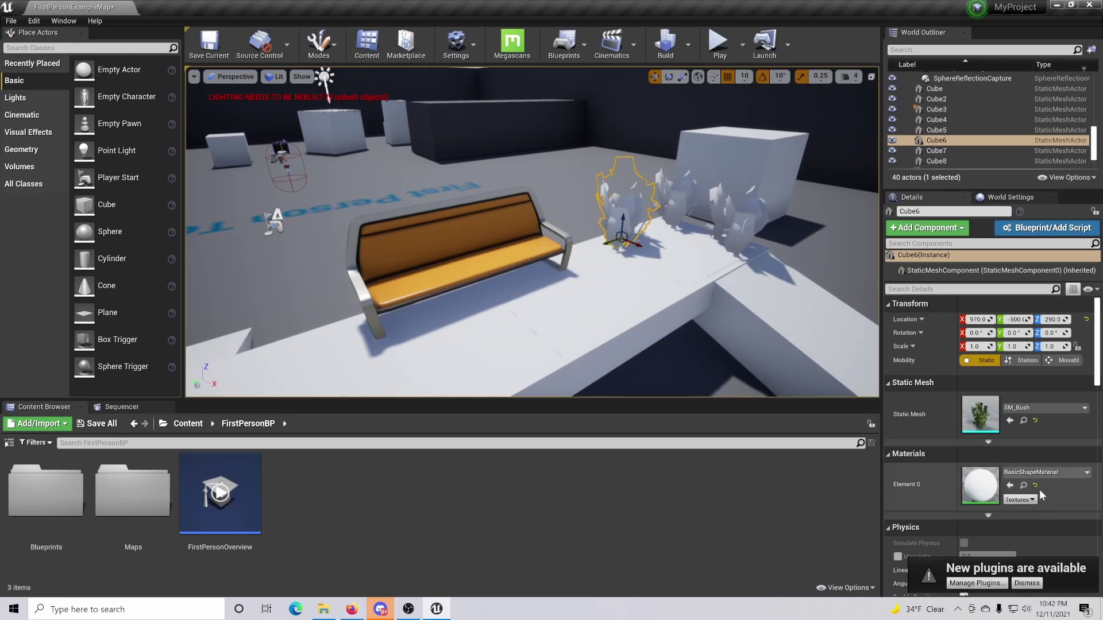
{"action": "left_click", "coordinate": [1034, 486]}
{"action": "left_click", "coordinate": [681, 190]}
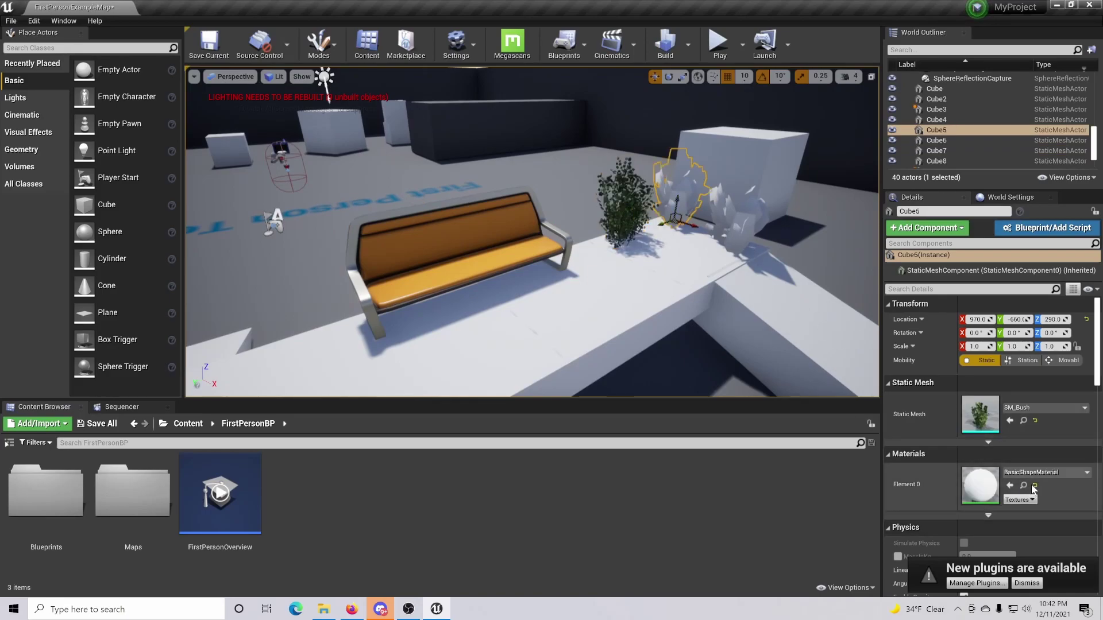
{"action": "left_click", "coordinate": [741, 207]}
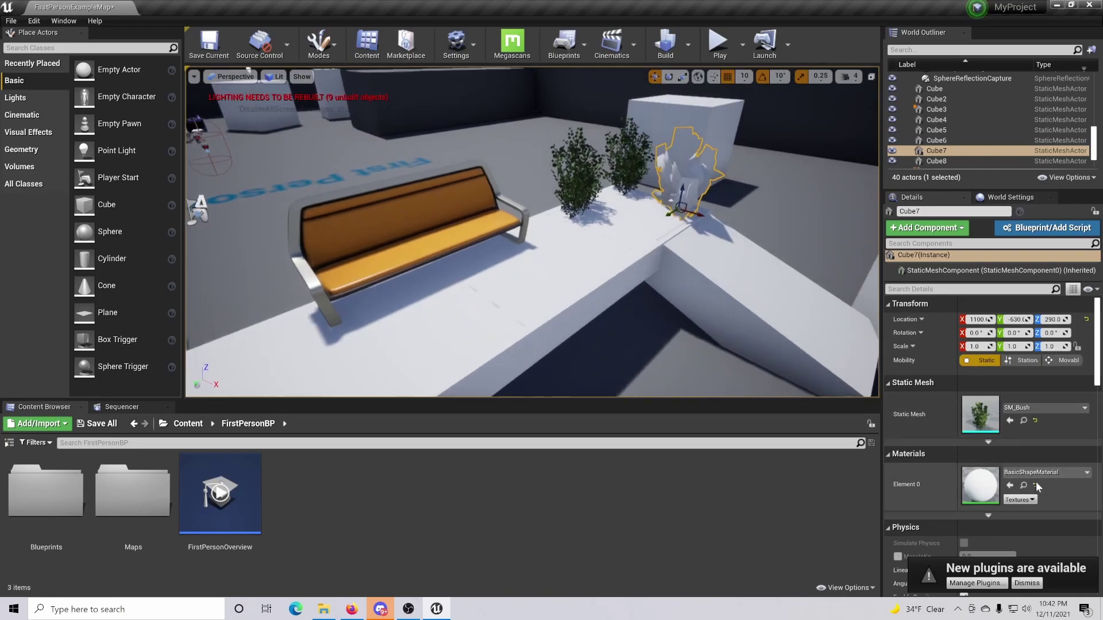
{"action": "left_click", "coordinate": [1036, 482]}
Step: Play-test the level again, walking the walkway to check the textured couch and bushes, and end the session
{"action": "right_click_drag", "start_coordinate": [594, 244], "coordinate": [575, 261]}
{"action": "scroll", "coordinate": [673, 163], "scroll_direction": "down", "scroll_amount": 3}
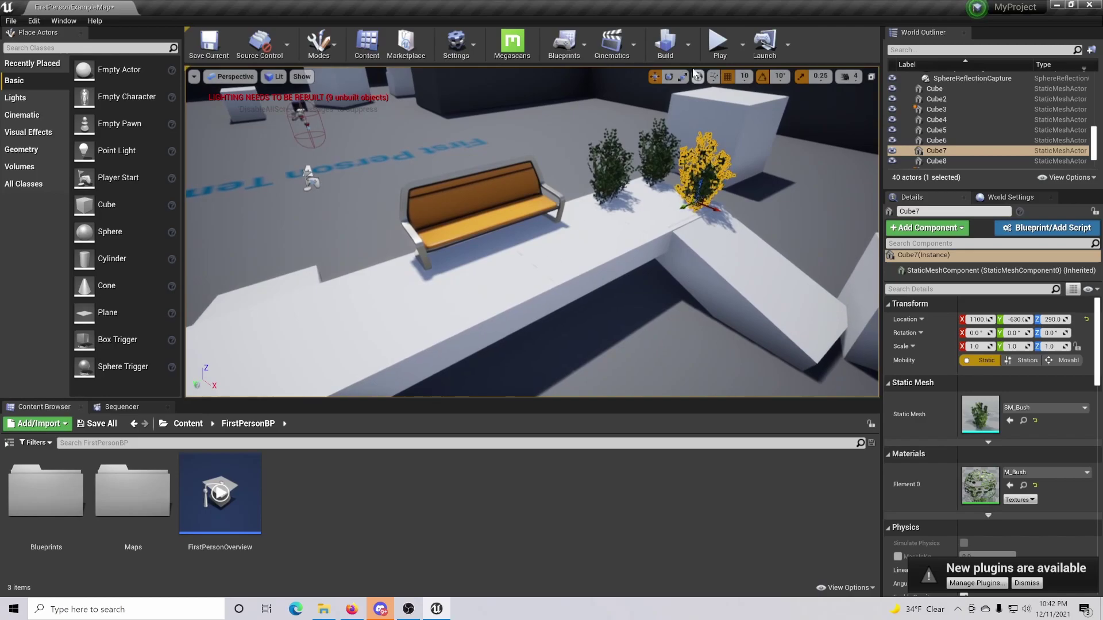
{"action": "left_click", "coordinate": [718, 43]}
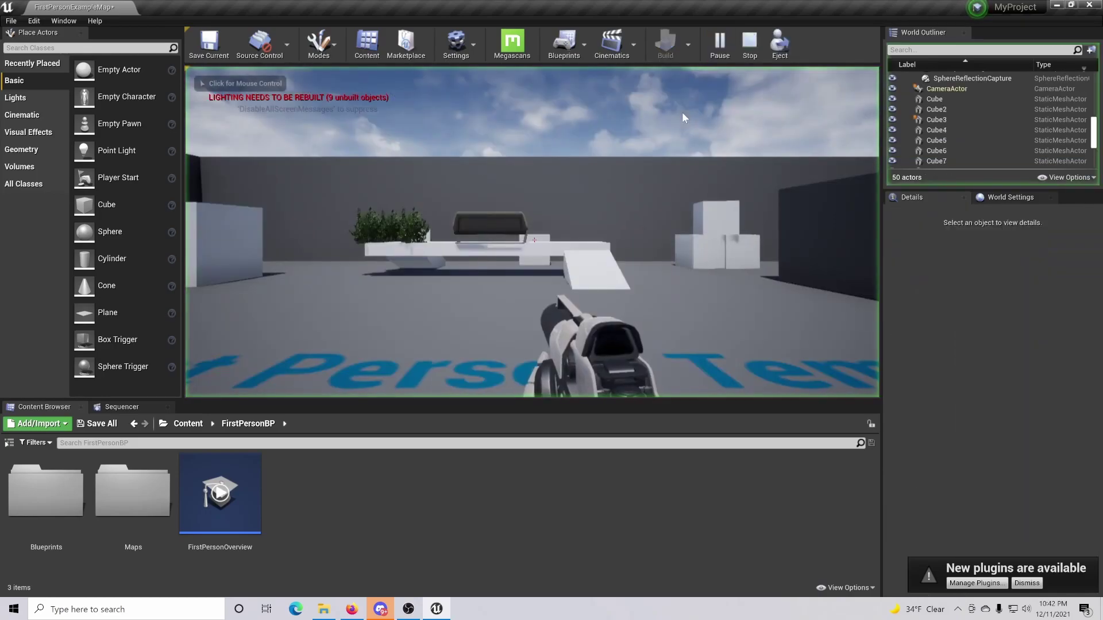
{"action": "key", "text": "w"}
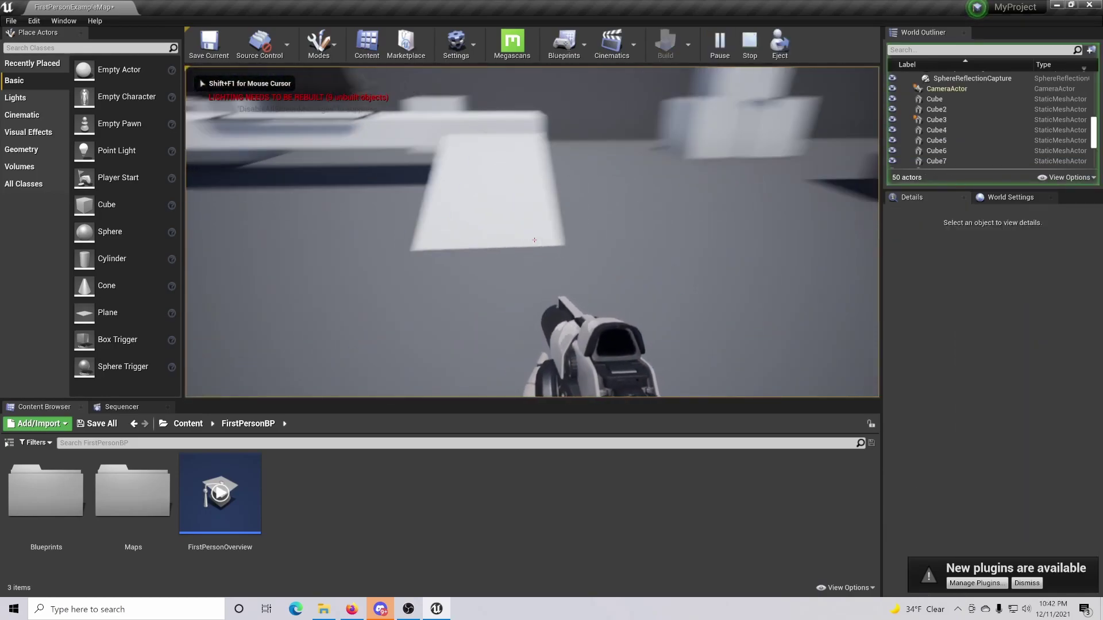
{"action": "key", "text": "w"}
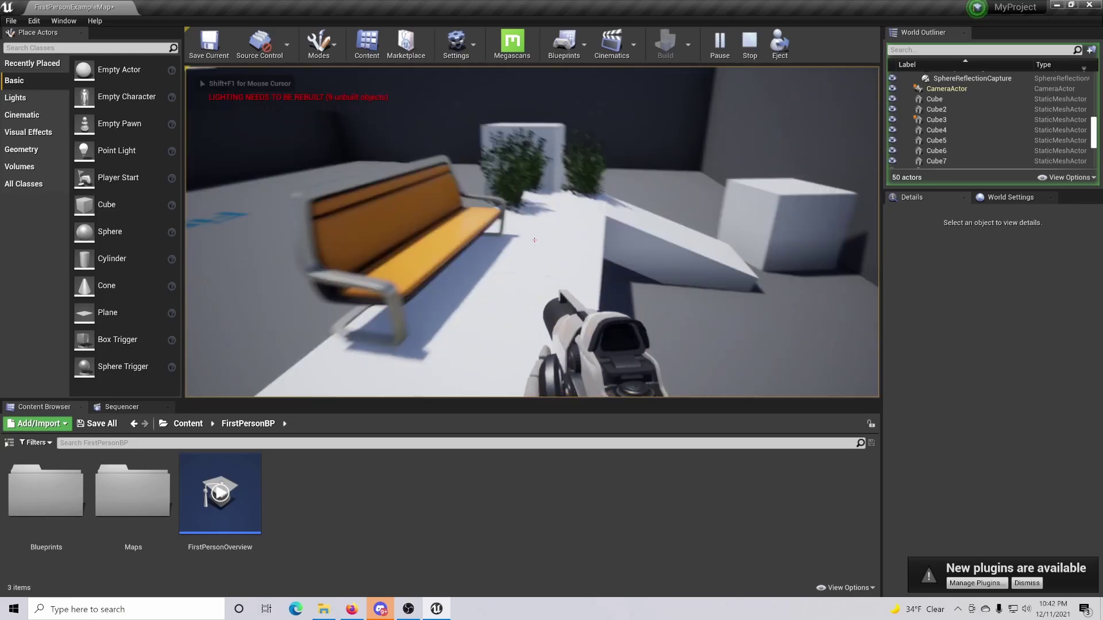
{"action": "key", "text": "w"}
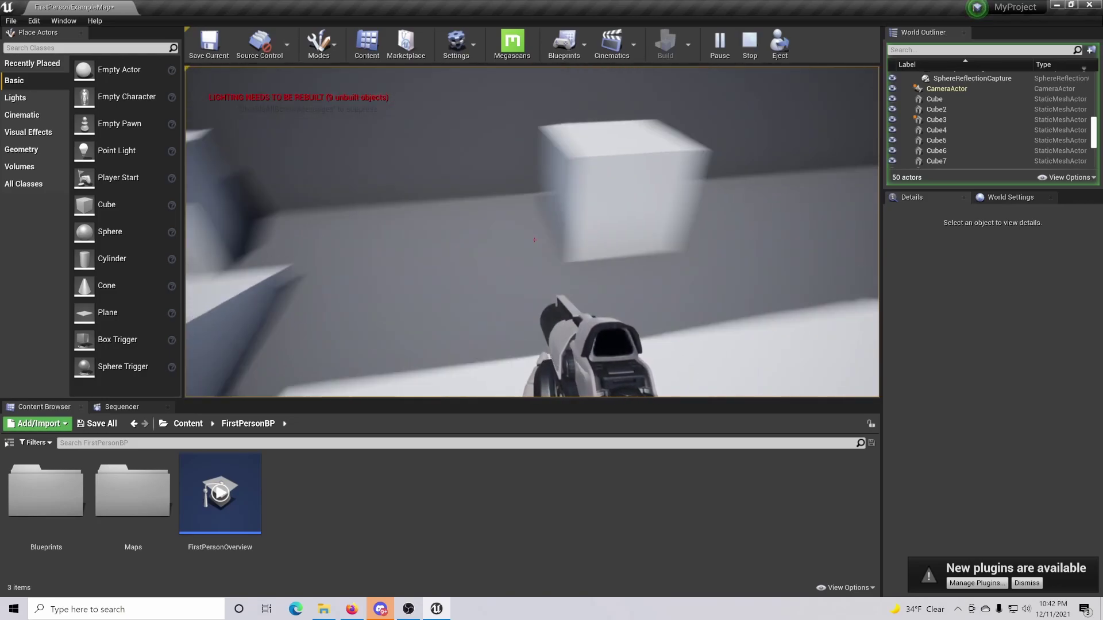
{"action": "key", "text": "w"}
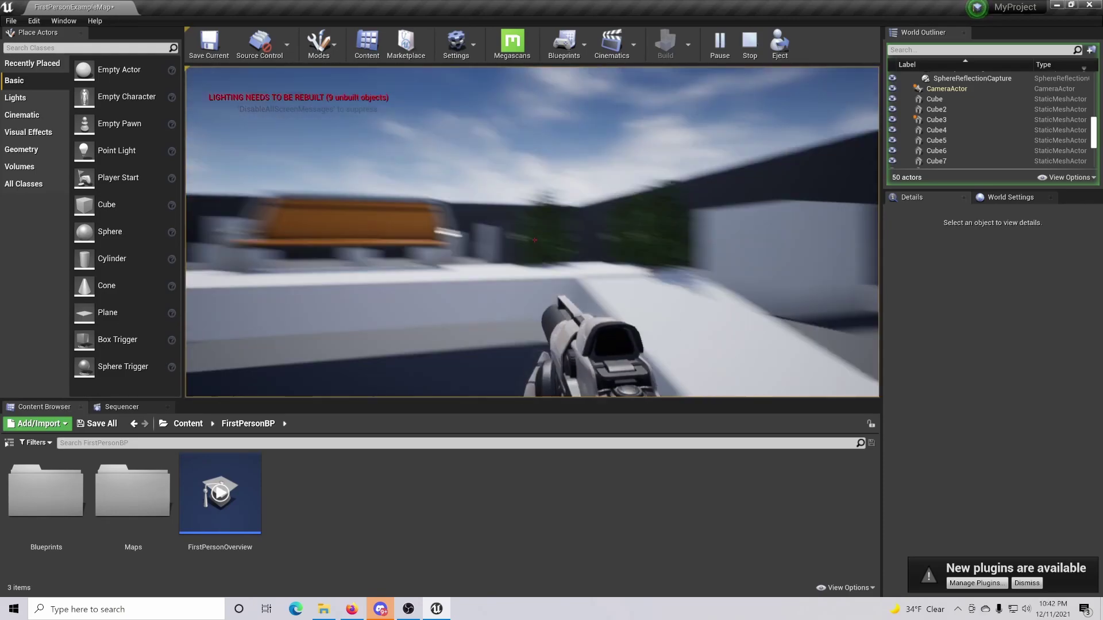
{"action": "key", "text": "Escape"}
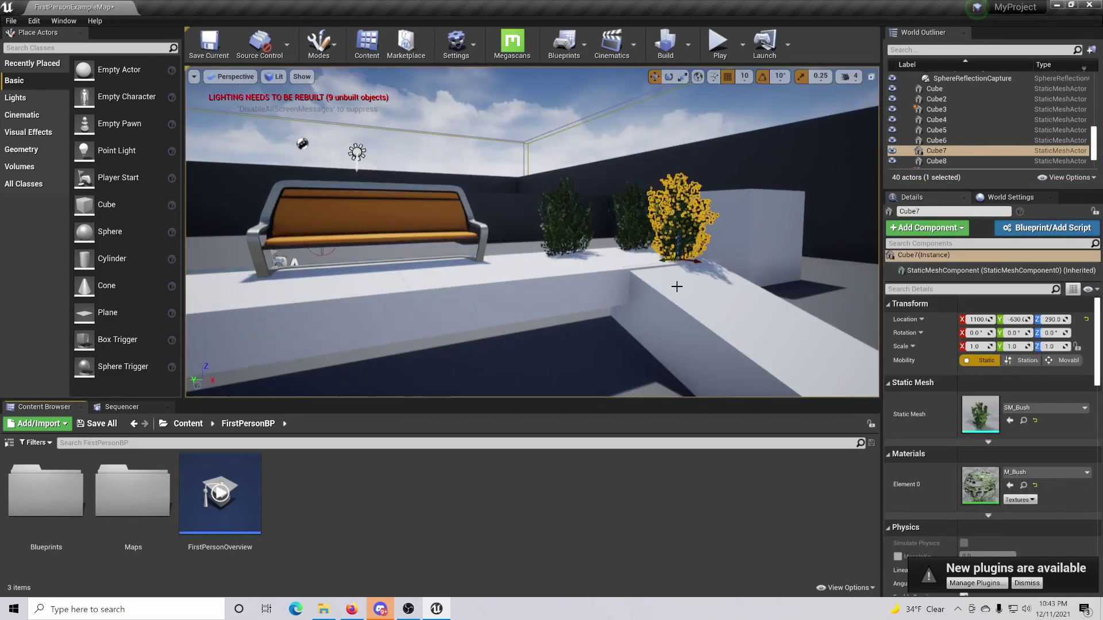
Step: Lower the ramp cube at the couch end of the walkway to Z 103, leaving a gap below the platform
{"action": "key", "text": "s"}
{"action": "right_click_drag", "start_coordinate": [677, 286], "coordinate": [730, 287]}
{"action": "key", "text": "a"}
{"action": "key", "text": "s"}
{"action": "key", "text": "w"}
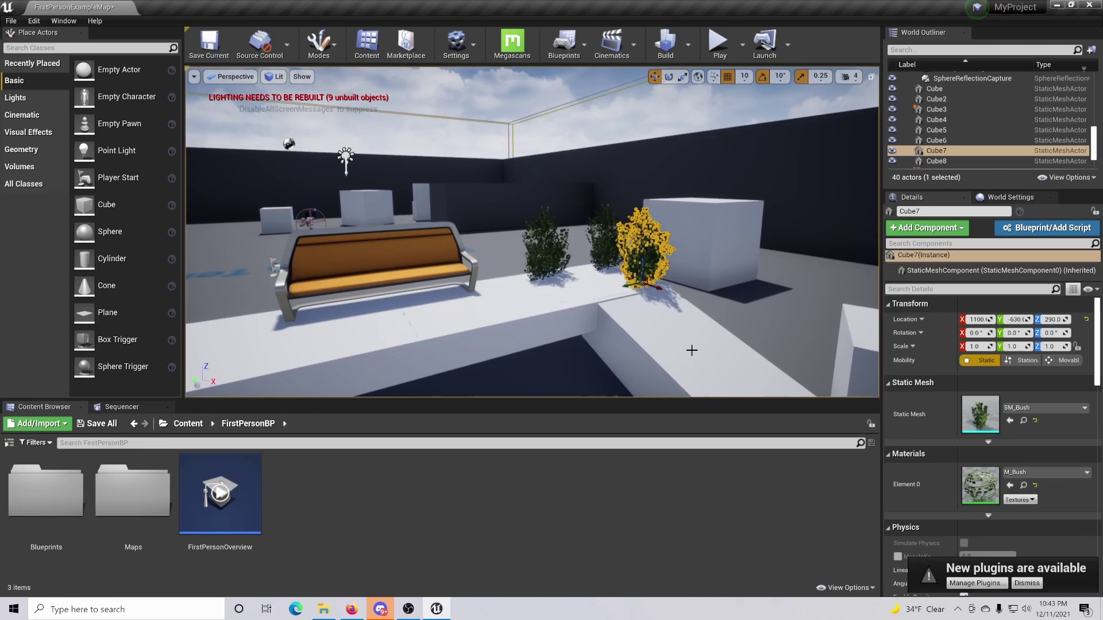
{"action": "right_click_drag", "start_coordinate": [691, 350], "coordinate": [689, 379]}
{"action": "key", "text": "a"}
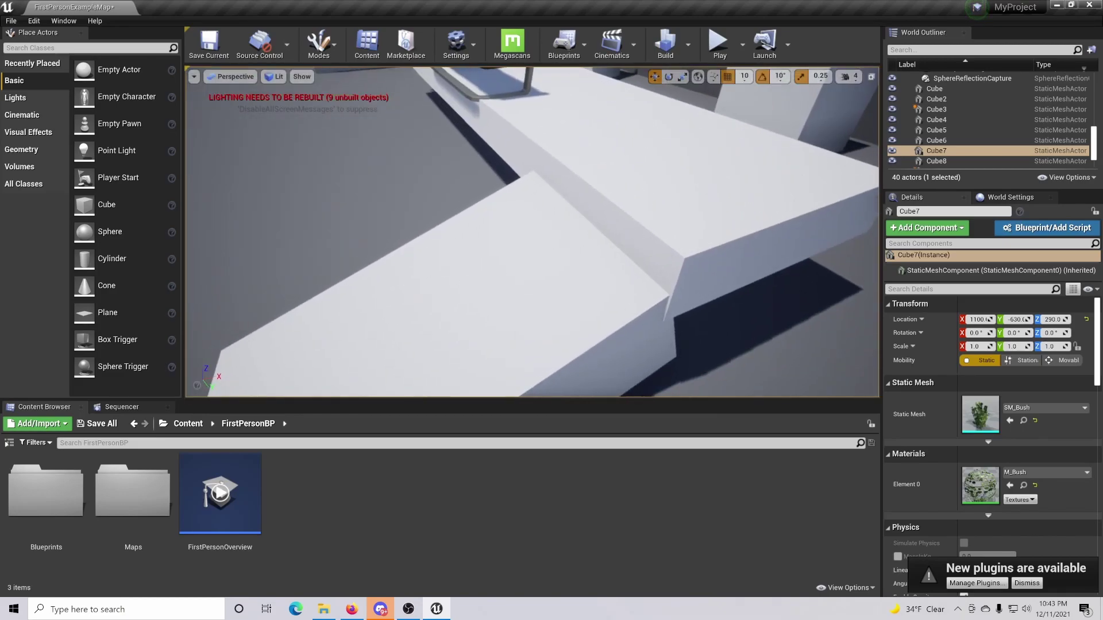
{"action": "right_click_drag", "start_coordinate": [600, 209], "coordinate": [776, 114]}
{"action": "key", "text": "a"}
{"action": "key", "text": "s"}
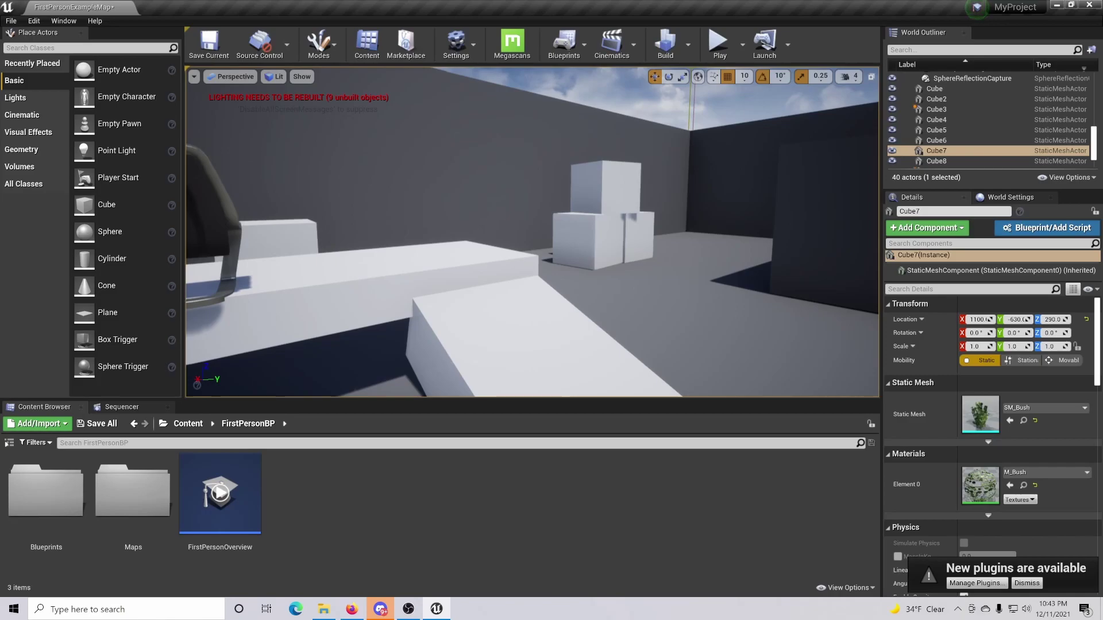
{"action": "right_click_drag", "start_coordinate": [596, 230], "coordinate": [556, 276]}
{"action": "left_click", "coordinate": [556, 276]}
{"action": "right_click_drag", "start_coordinate": [638, 253], "coordinate": [619, 281]}
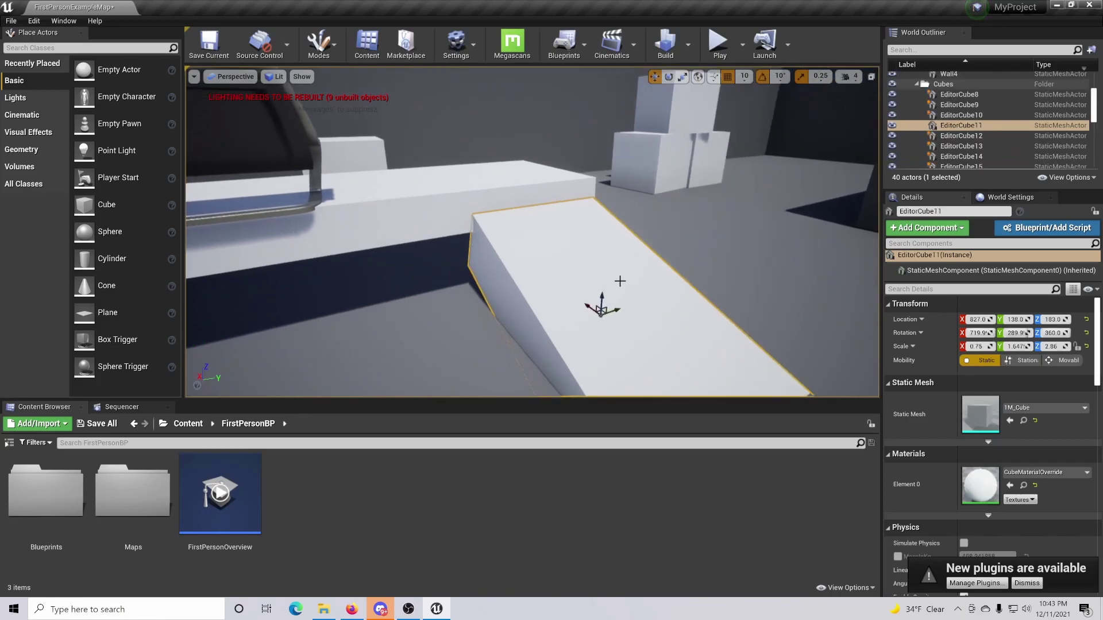
{"action": "left_click_drag", "start_coordinate": [606, 296], "coordinate": [598, 333]}
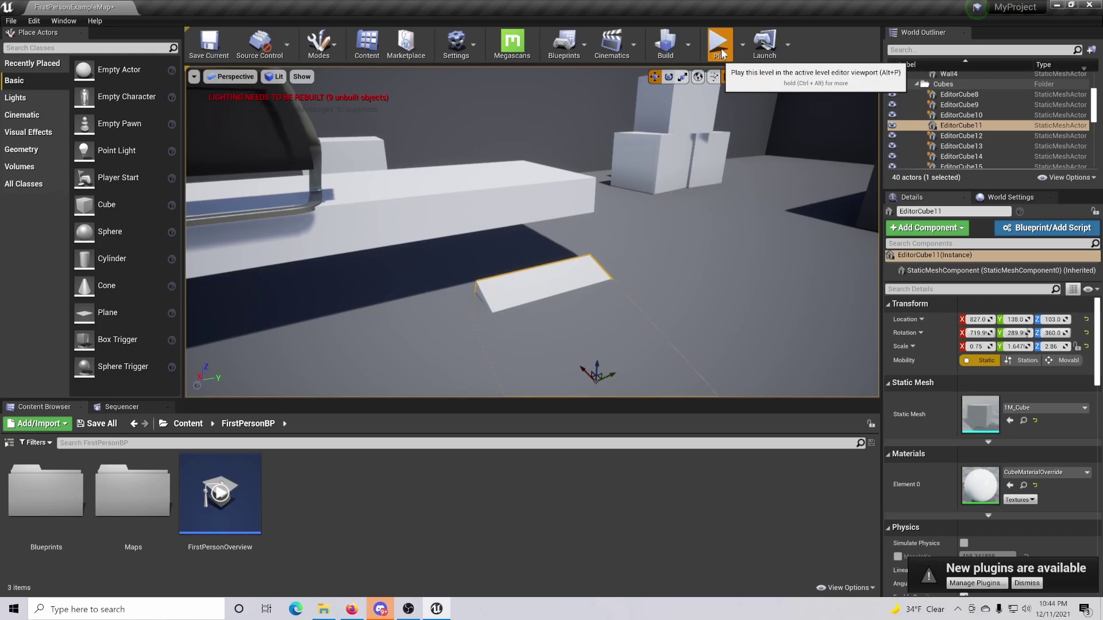
Step: Play-test the level by jumping from the floor over the lowered ramp cube onto the couch-end platform
{"action": "left_click", "coordinate": [719, 46]}
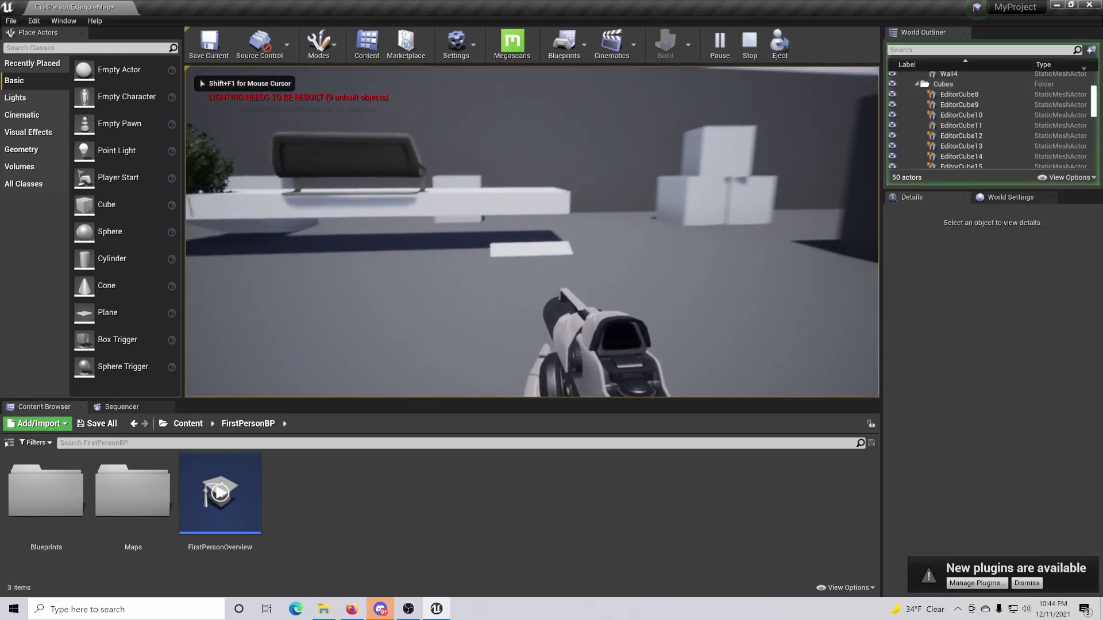
{"action": "key", "text": "w"}
{"action": "key", "text": "space"}
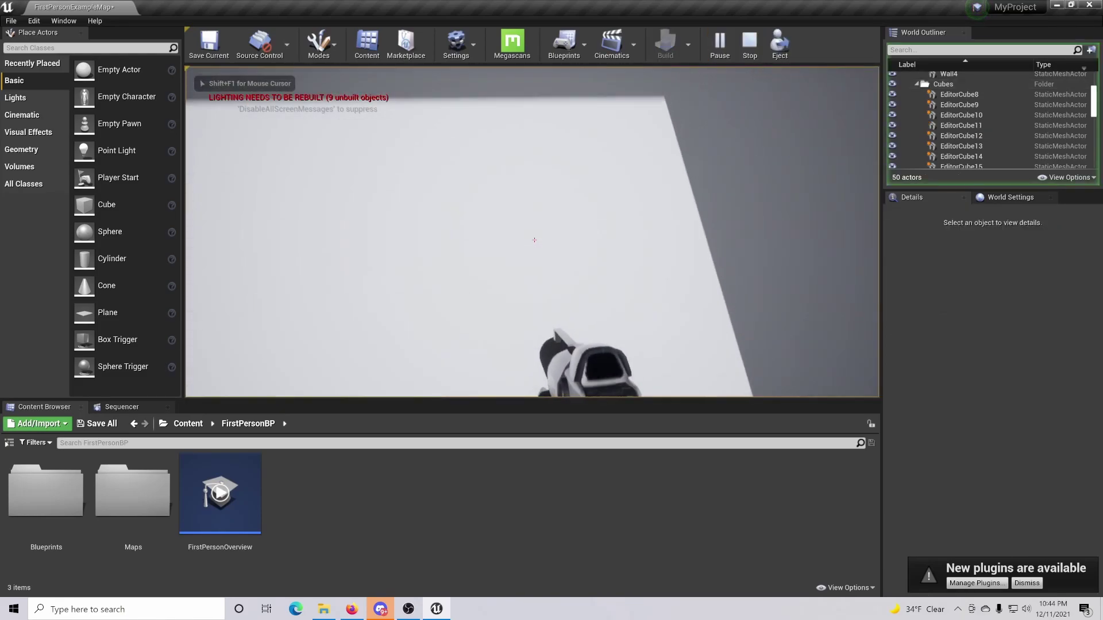
{"action": "key", "text": "w"}
{"action": "key", "text": "space"}
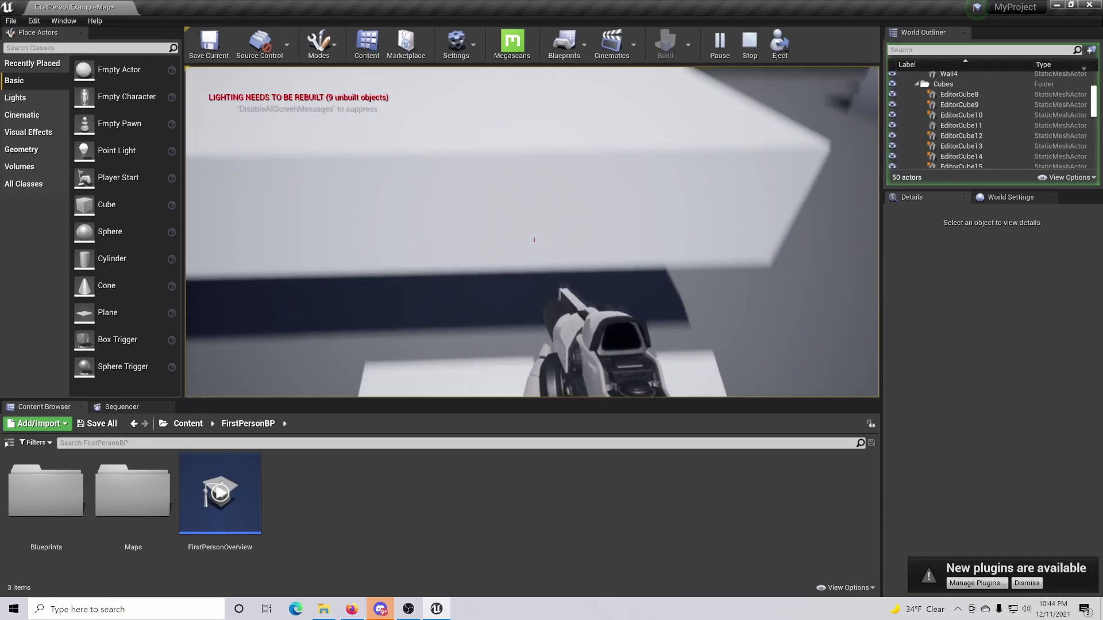
{"action": "key", "text": "space"}
{"action": "key", "text": "w"}
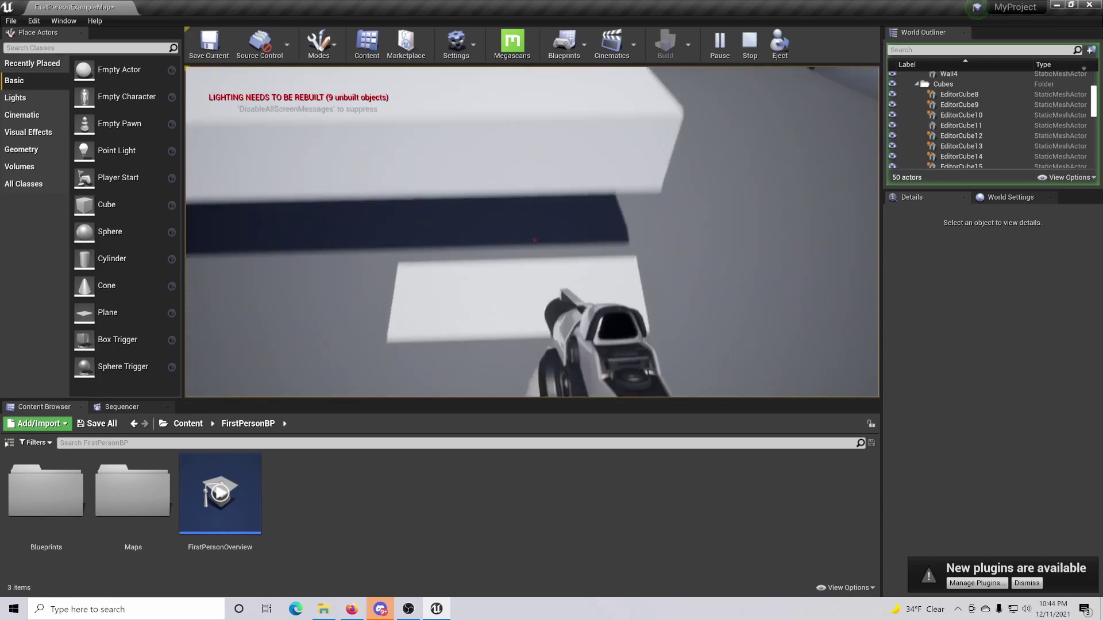
{"action": "key", "text": "space"}
{"action": "key", "text": "space"}
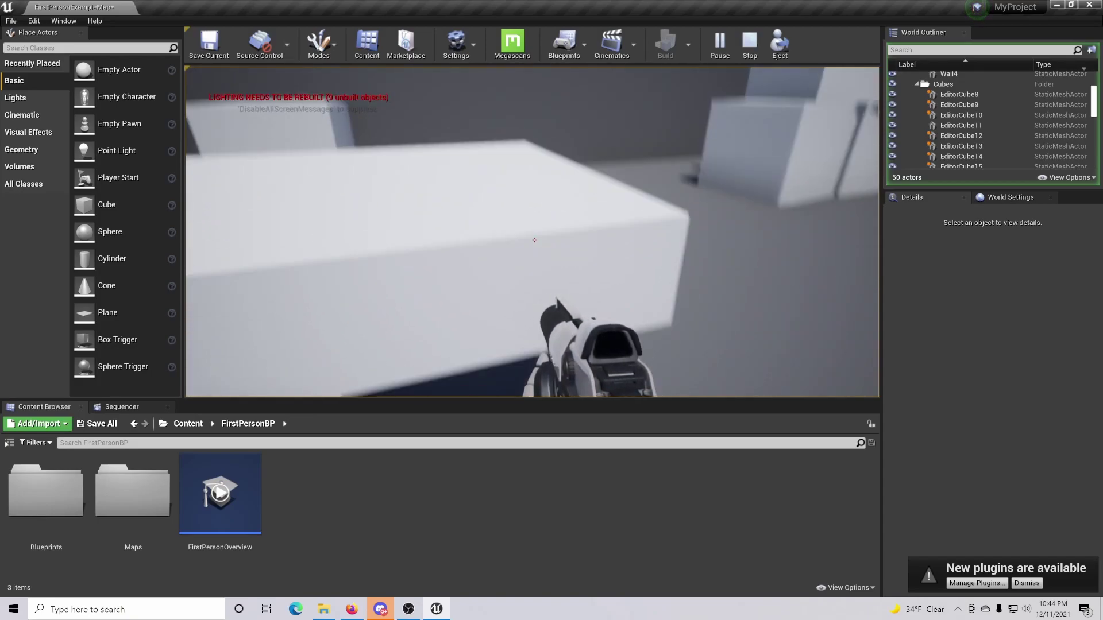
Step: Back away from the platform, inspect the ramp gap, and jump around the loose cube beside the walkway
{"action": "key", "text": "s"}
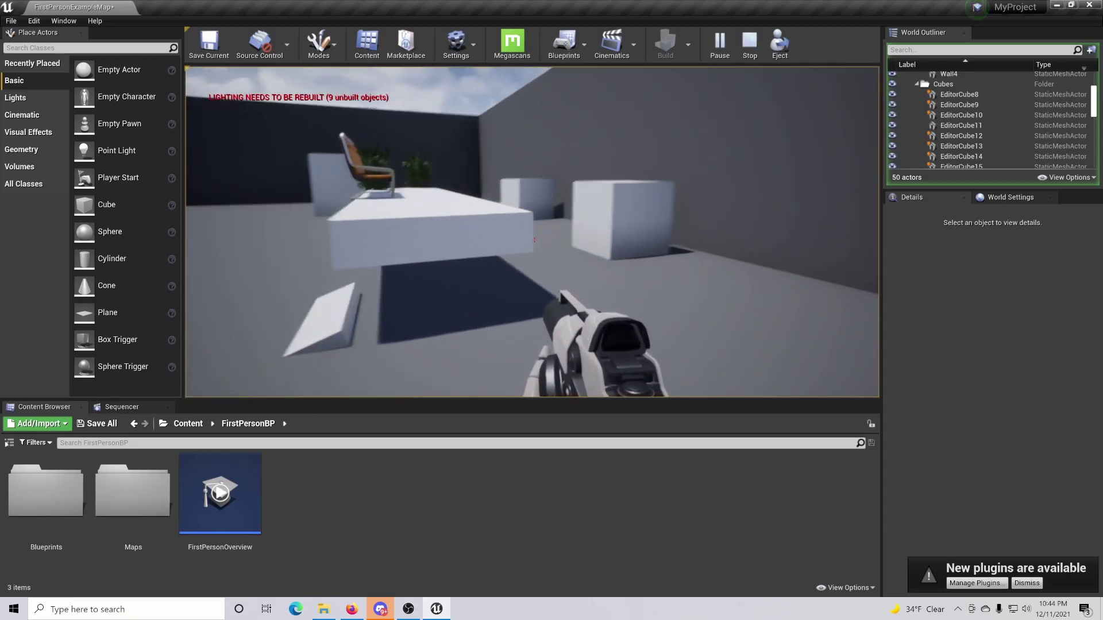
{"action": "key", "text": "w"}
{"action": "key", "text": "space"}
{"action": "key", "text": "w"}
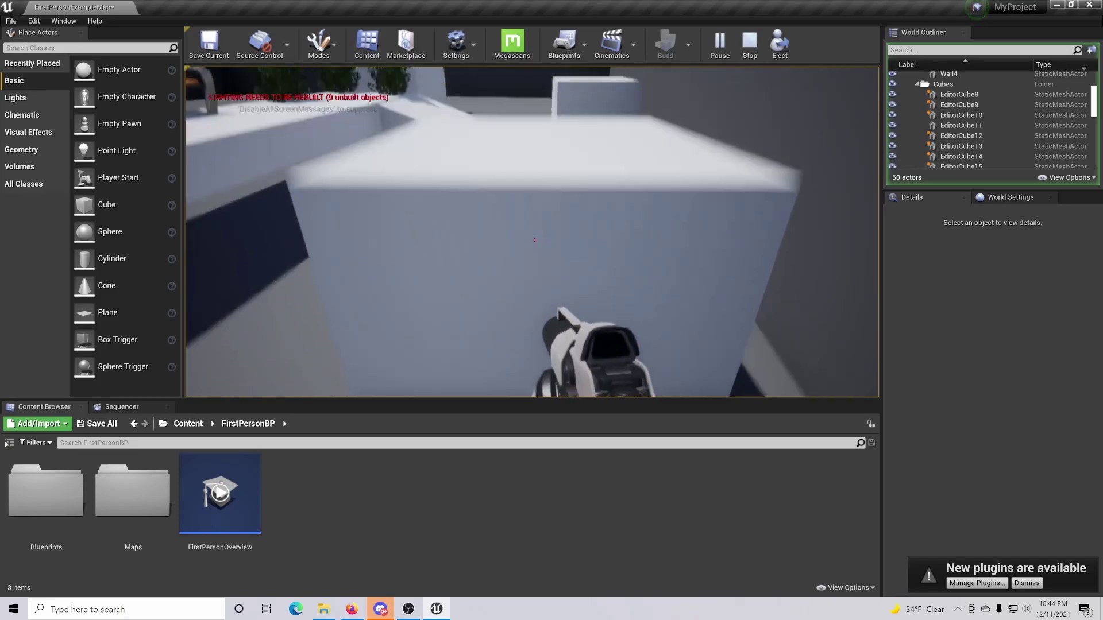
{"action": "key", "text": "w"}
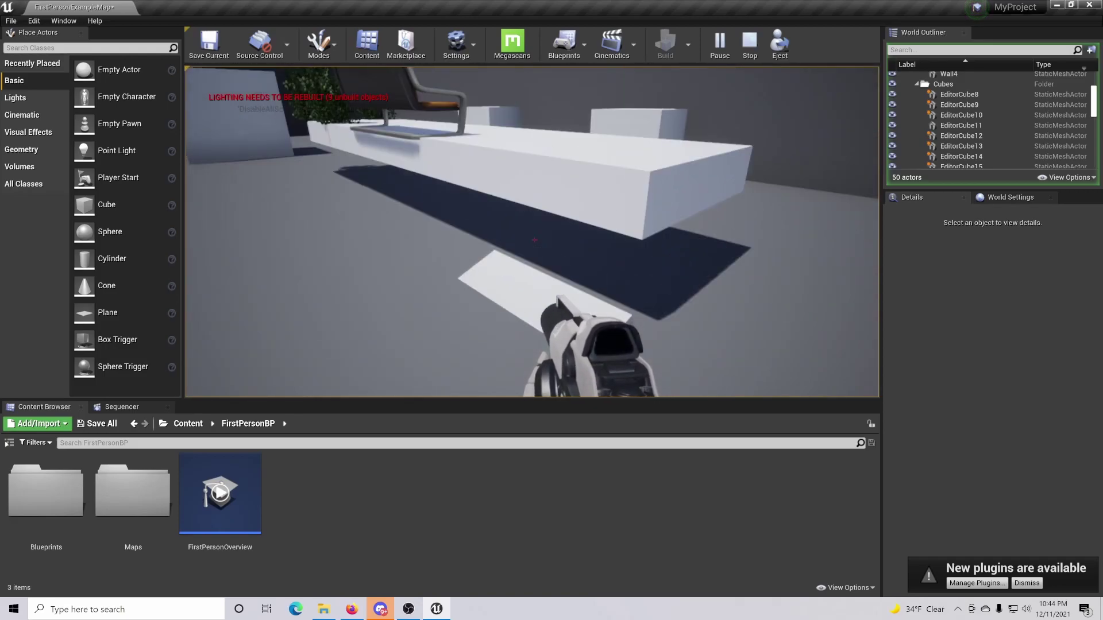
Step: Get onto the walkway from the lowered ramp and walk past the couch to the bushes and side ramp
{"action": "key", "text": "w"}
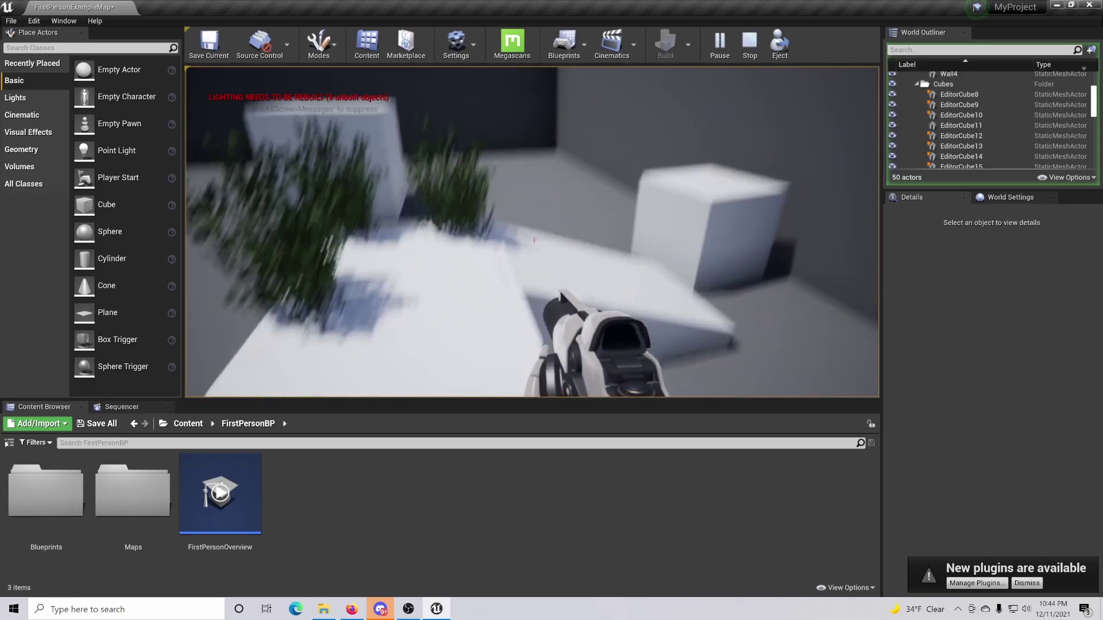
{"action": "key", "text": "w"}
{"action": "key", "text": "w"}
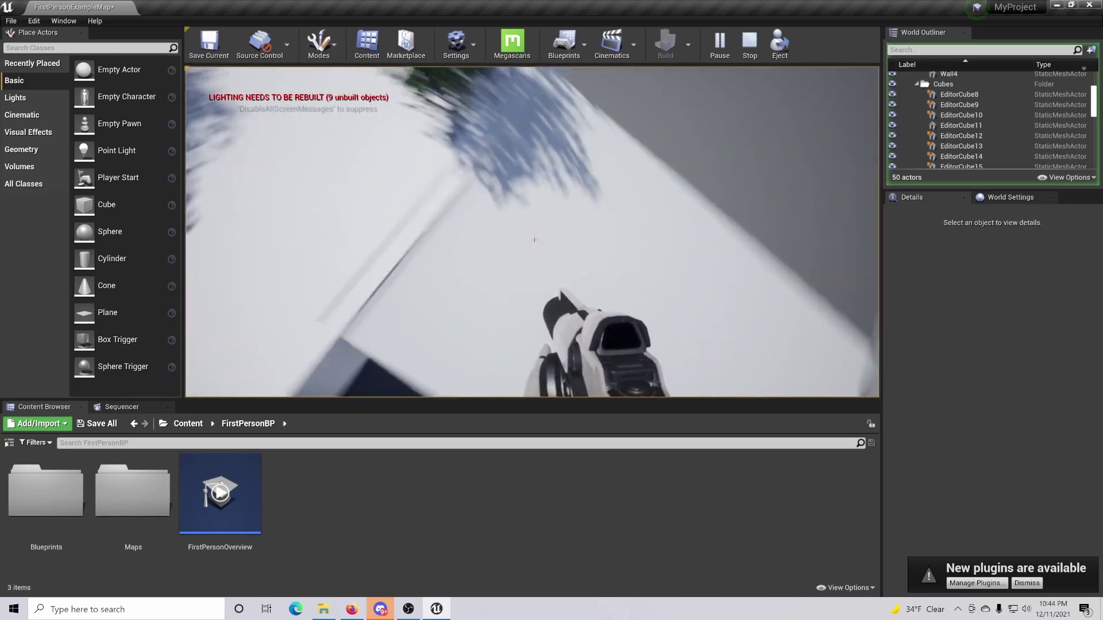
{"action": "key", "text": "w"}
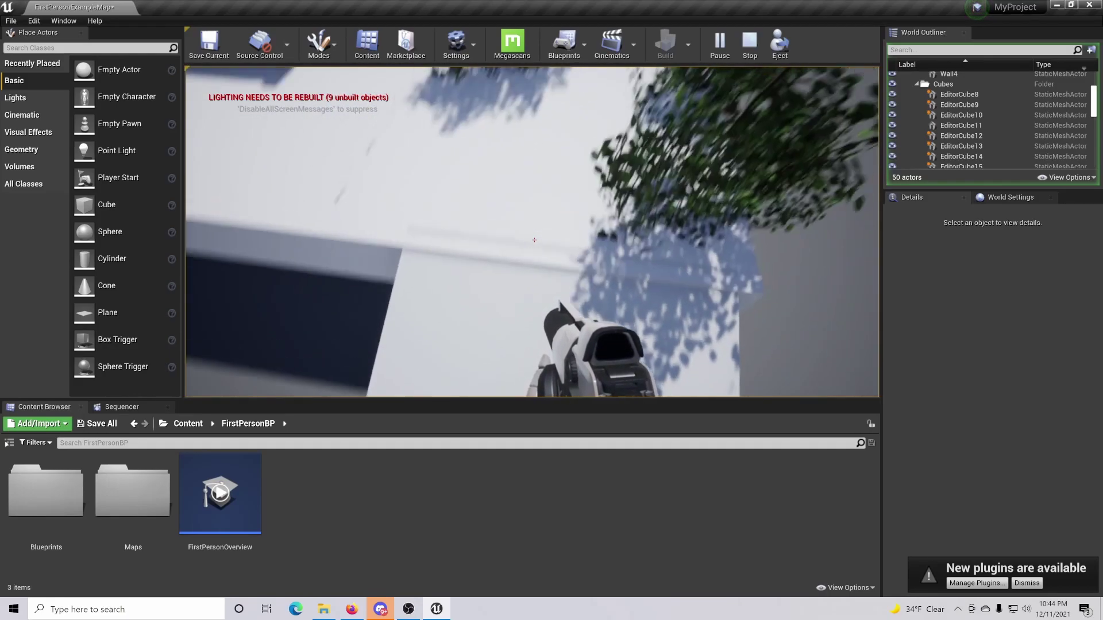
{"action": "key", "text": "w"}
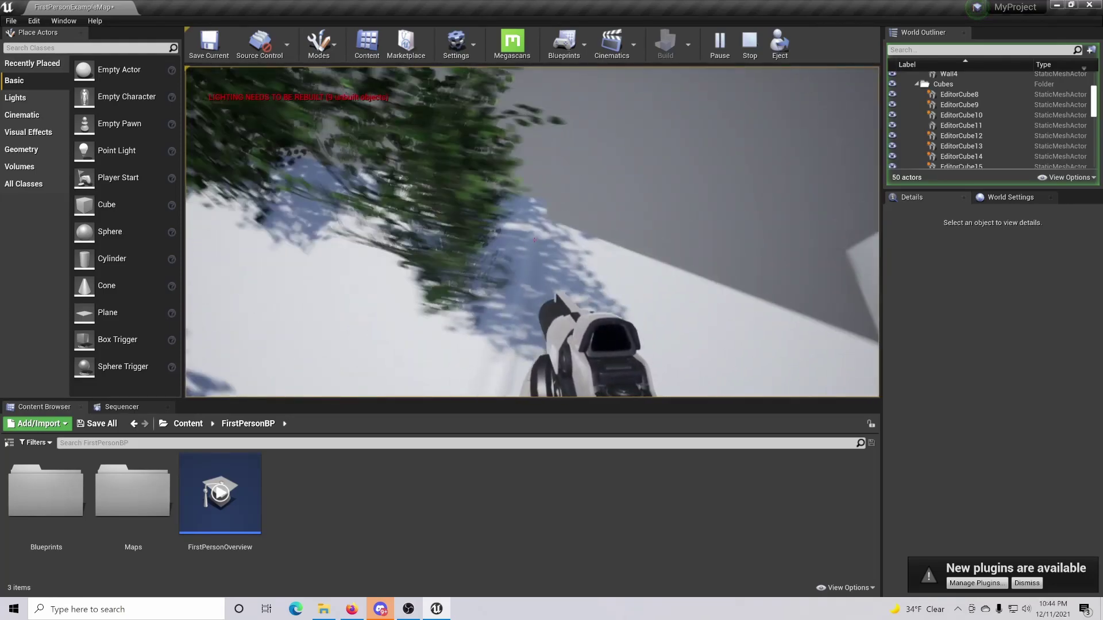
{"action": "key", "text": "w"}
{"action": "key", "text": "w"}
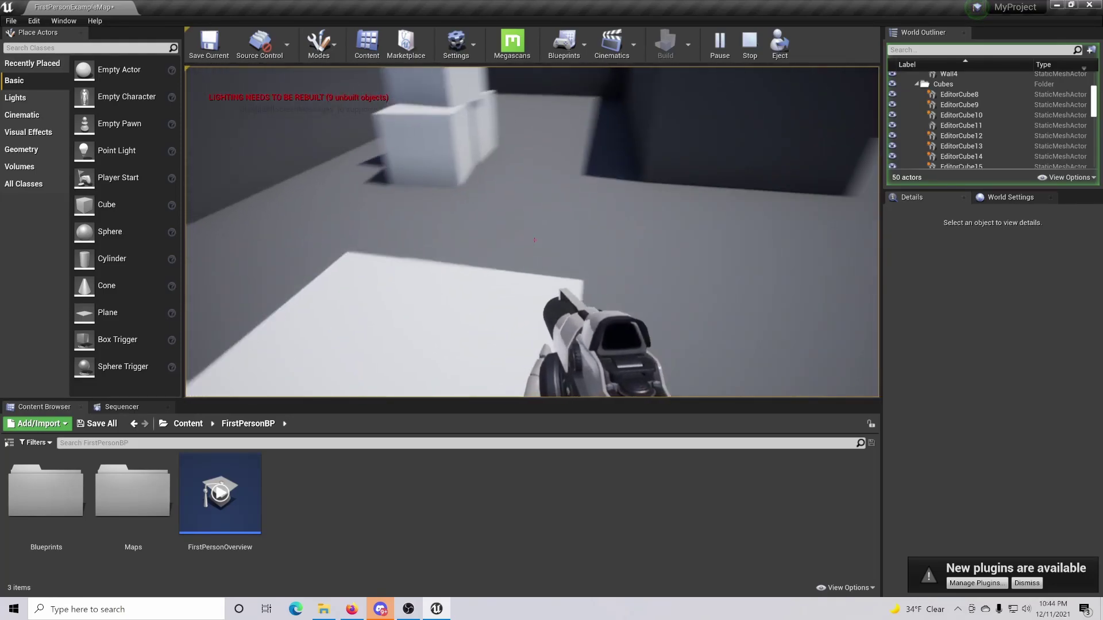
Step: Repeat the jump across the lowered ramp's gap twice, continuing along the walkway past the couch before dropping to the floor
{"action": "key", "text": "w"}
{"action": "key", "text": "space"}
{"action": "key", "text": "space"}
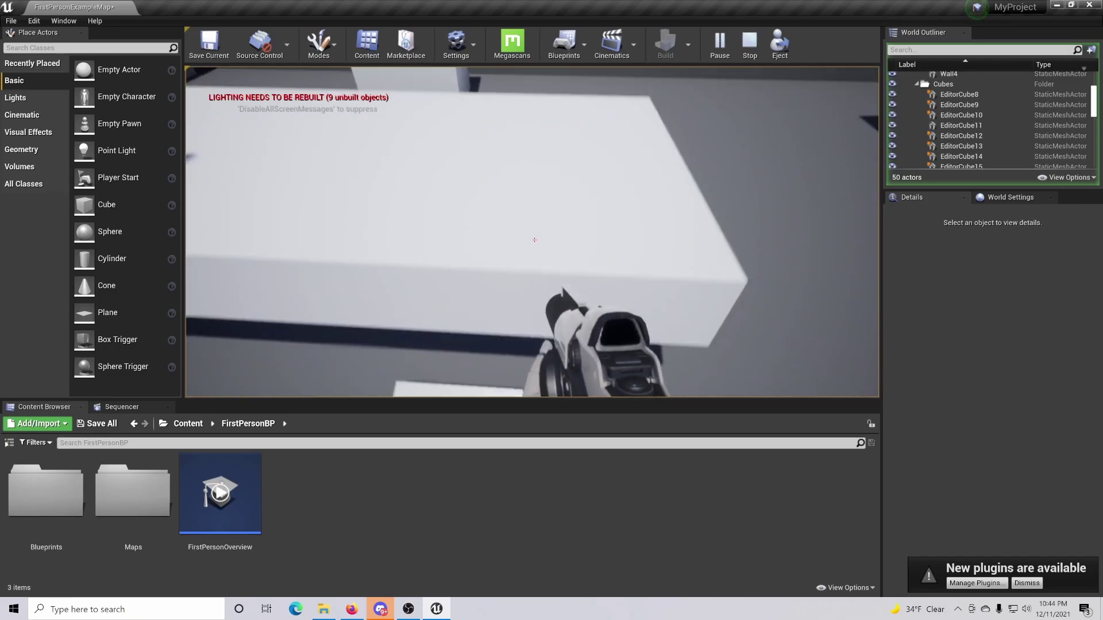
{"action": "key", "text": "w"}
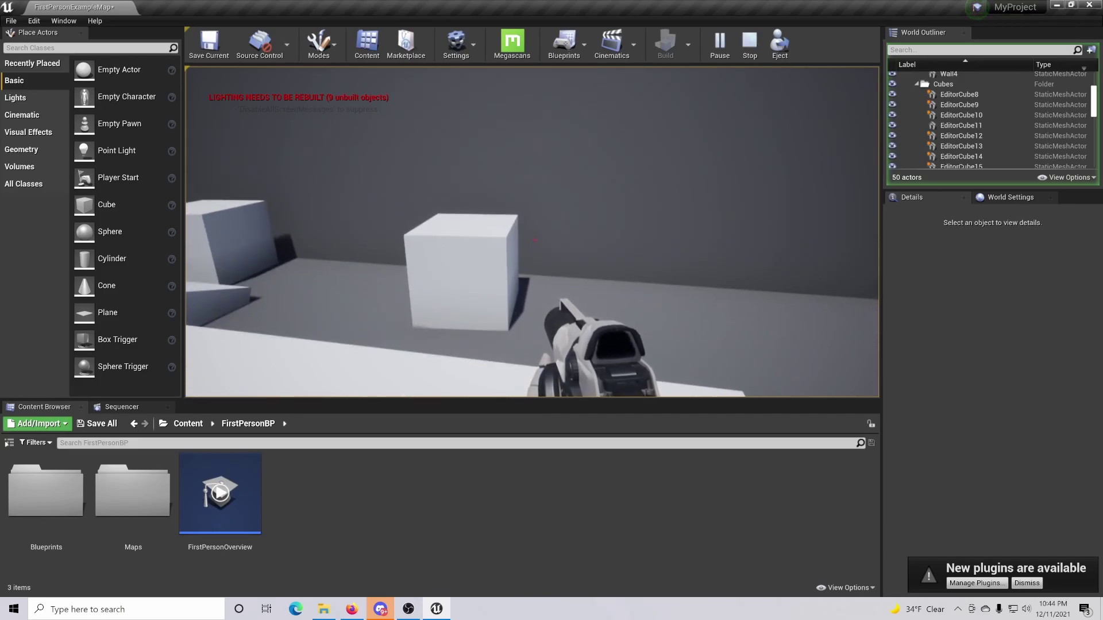
{"action": "key", "text": "s"}
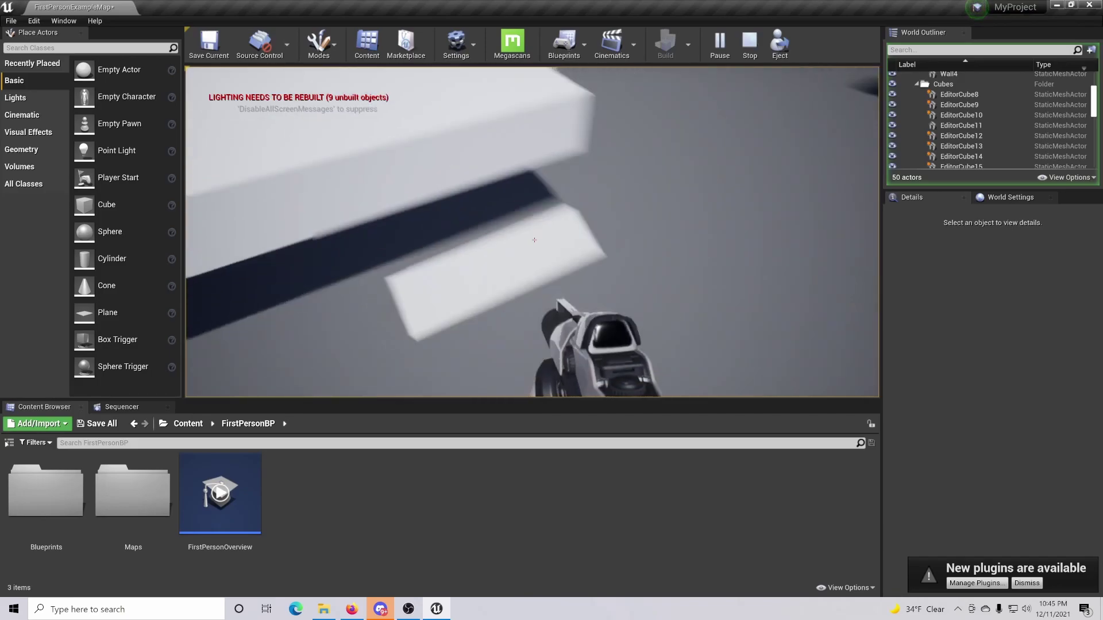
{"action": "key", "text": "w"}
{"action": "key", "text": "space"}
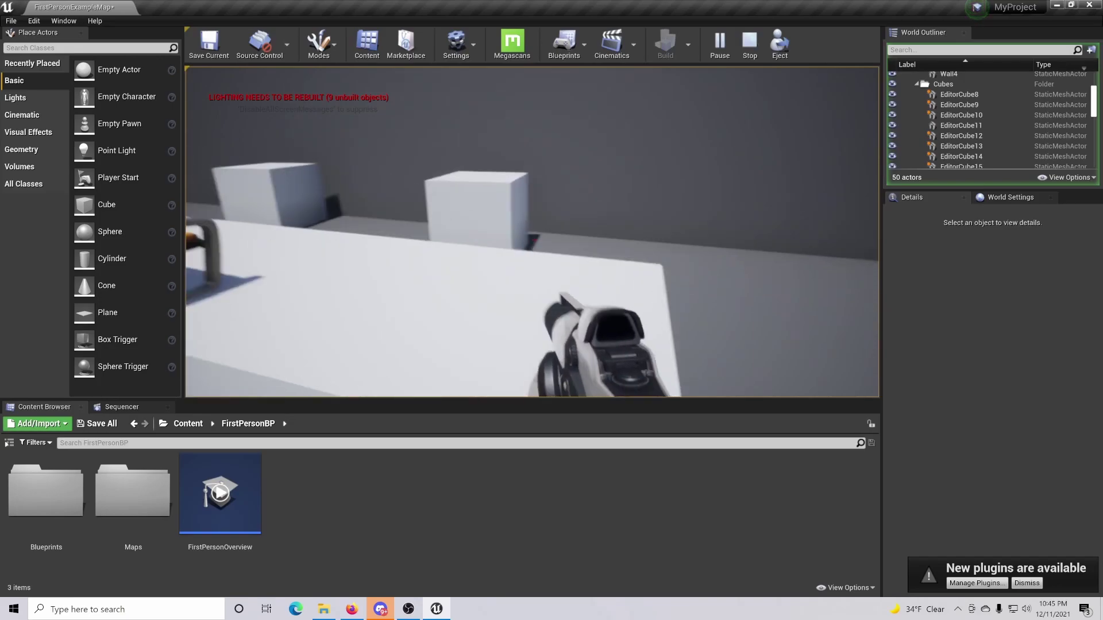
{"action": "key", "text": "w"}
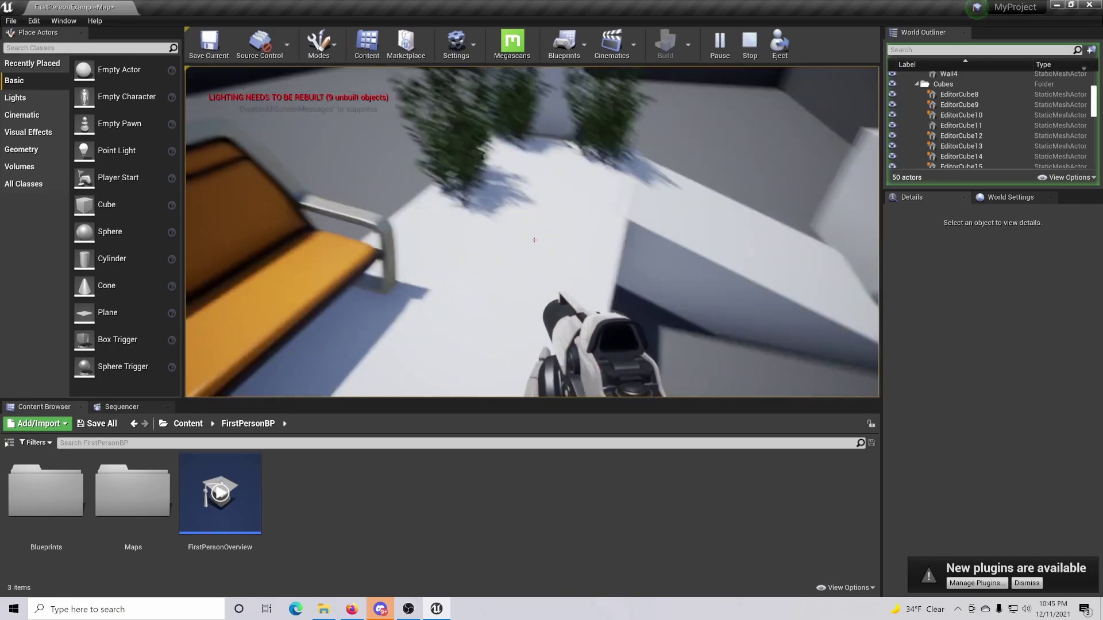
{"action": "key", "text": "w"}
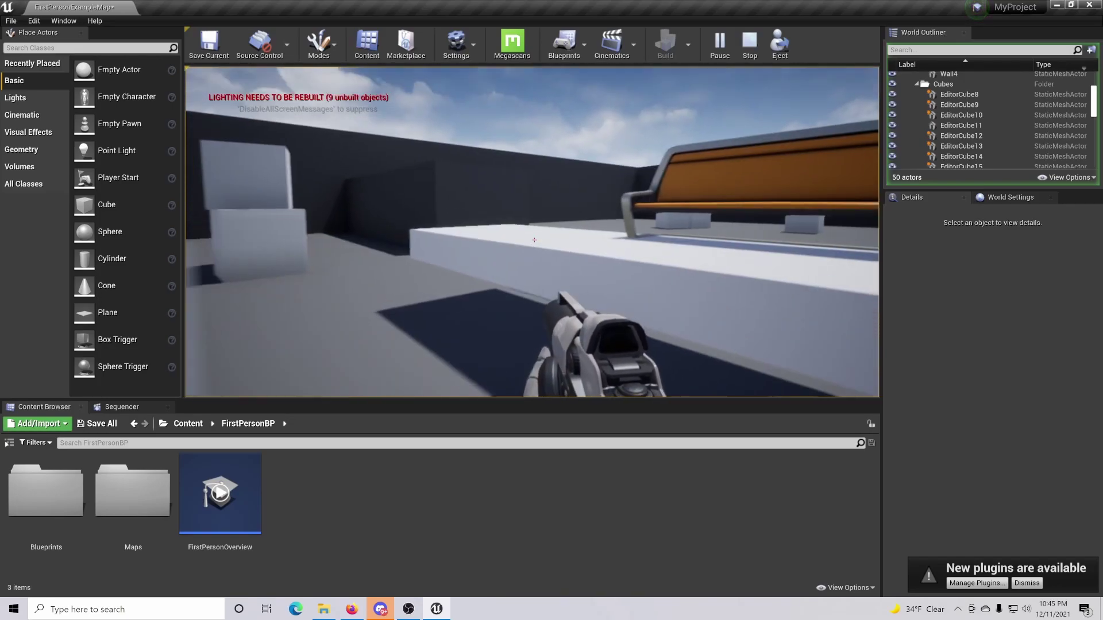
Step: Jump back onto the couch-end platform, walk the walkway to the bushes, and return to the lowered ramp
{"action": "key", "text": "space"}
{"action": "key", "text": "w"}
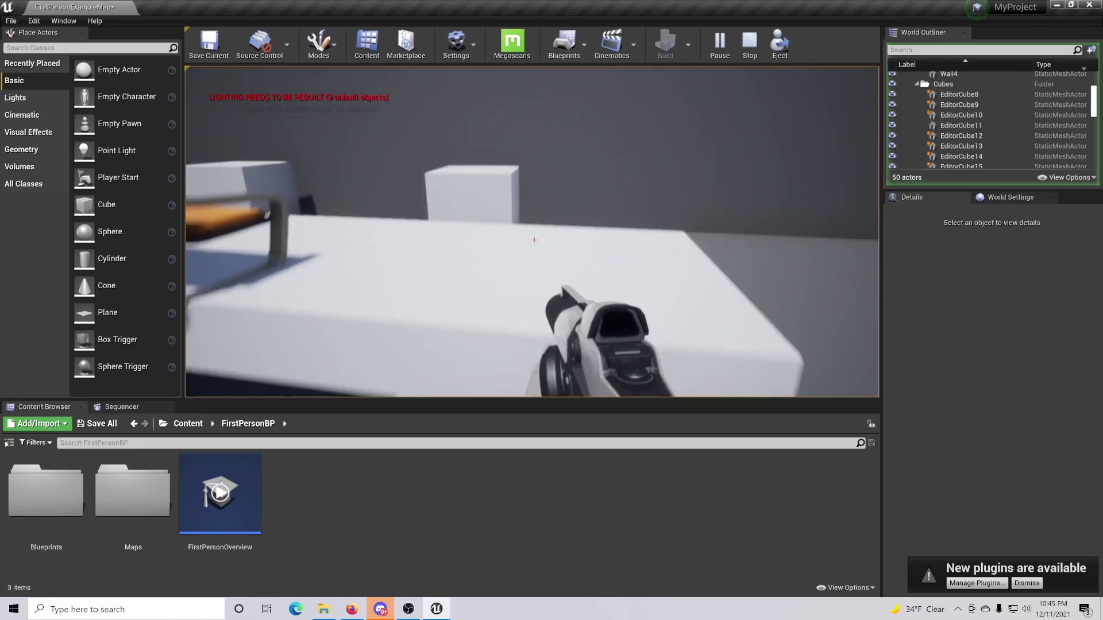
{"action": "key", "text": "s"}
{"action": "key", "text": "w"}
{"action": "key", "text": "space"}
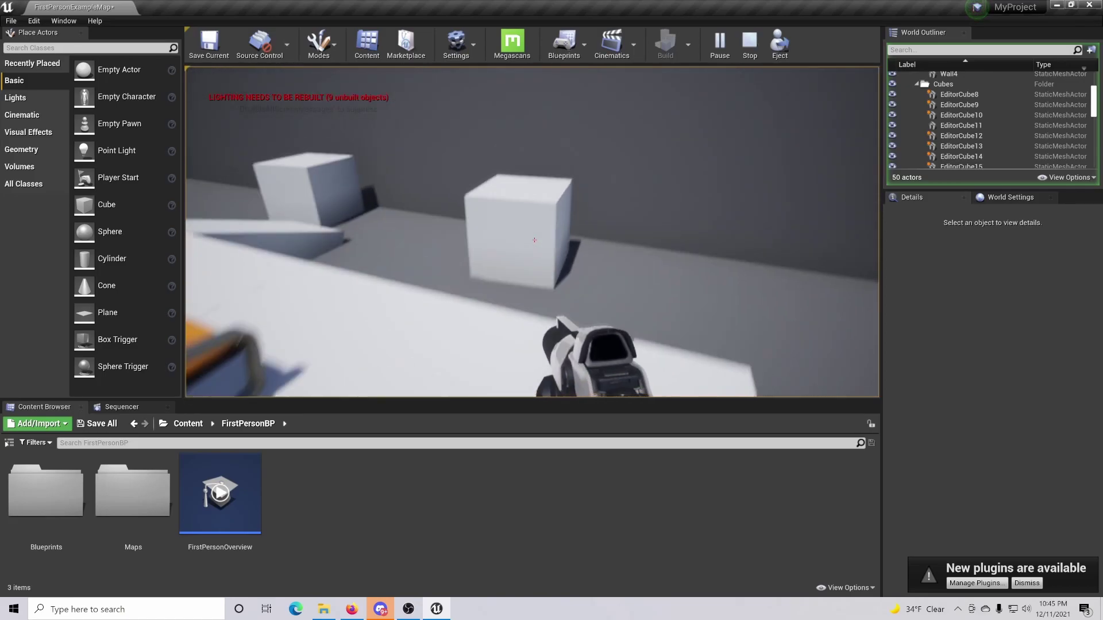
{"action": "key", "text": "w"}
{"action": "key", "text": "w"}
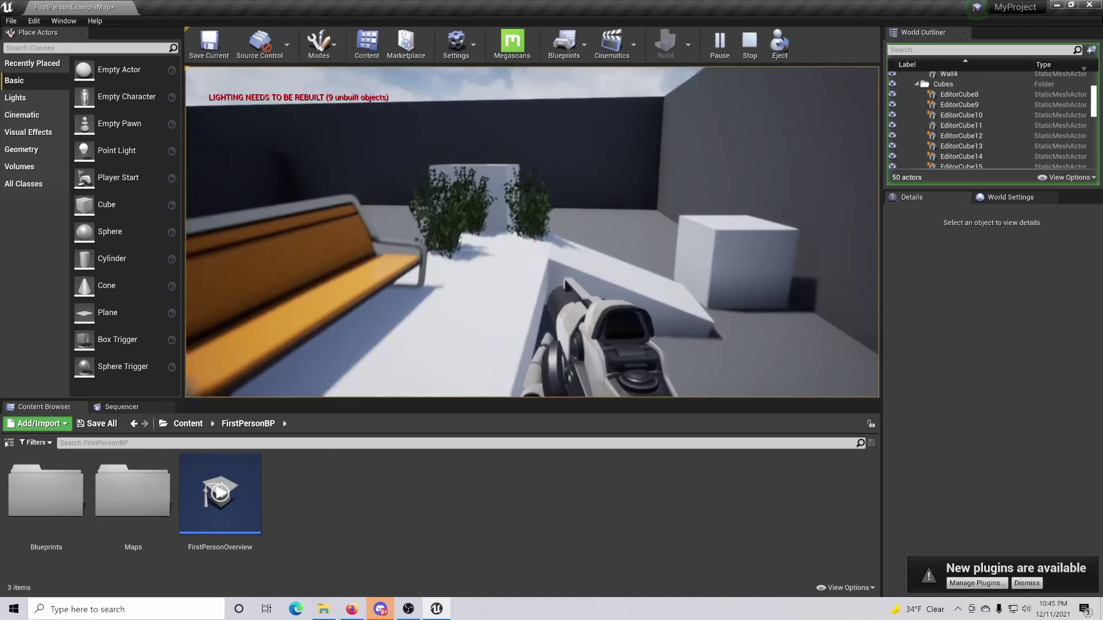
{"action": "key", "text": "w"}
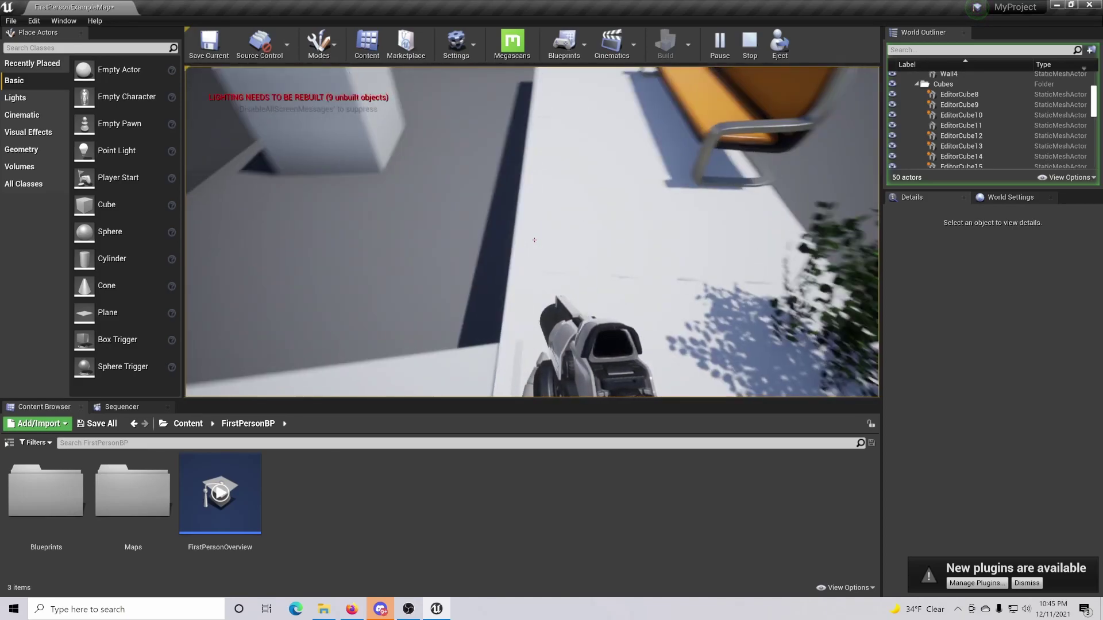
{"action": "key", "text": "w"}
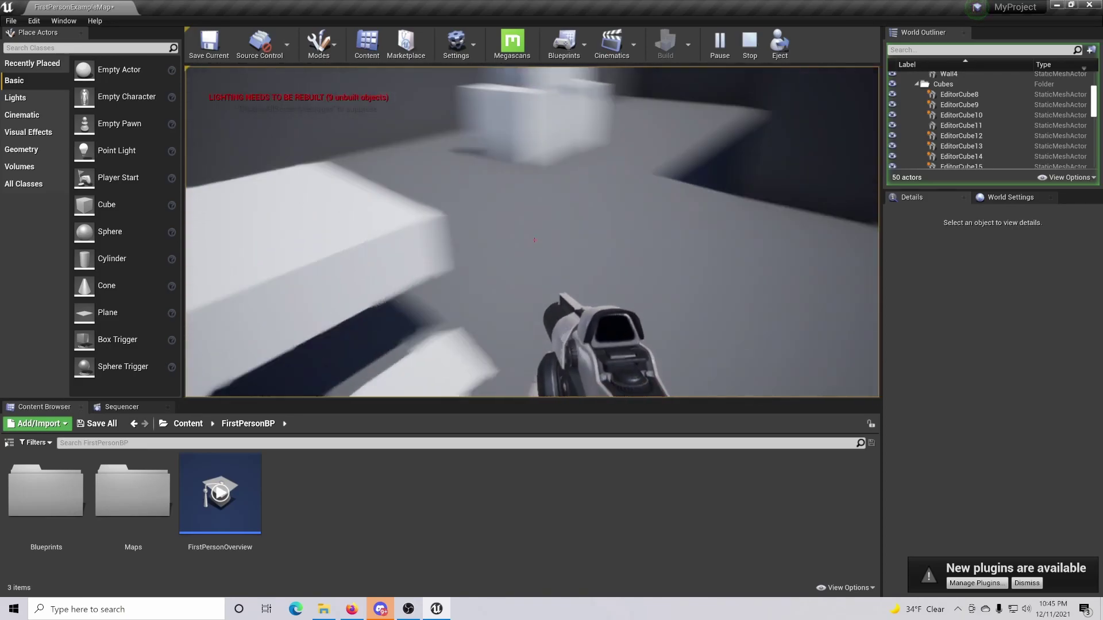
Step: Jump from the lowered ramp onto the platform once more and release the mouse cursor from the running play session
{"action": "key", "text": "space"}
{"action": "key", "text": "w"}
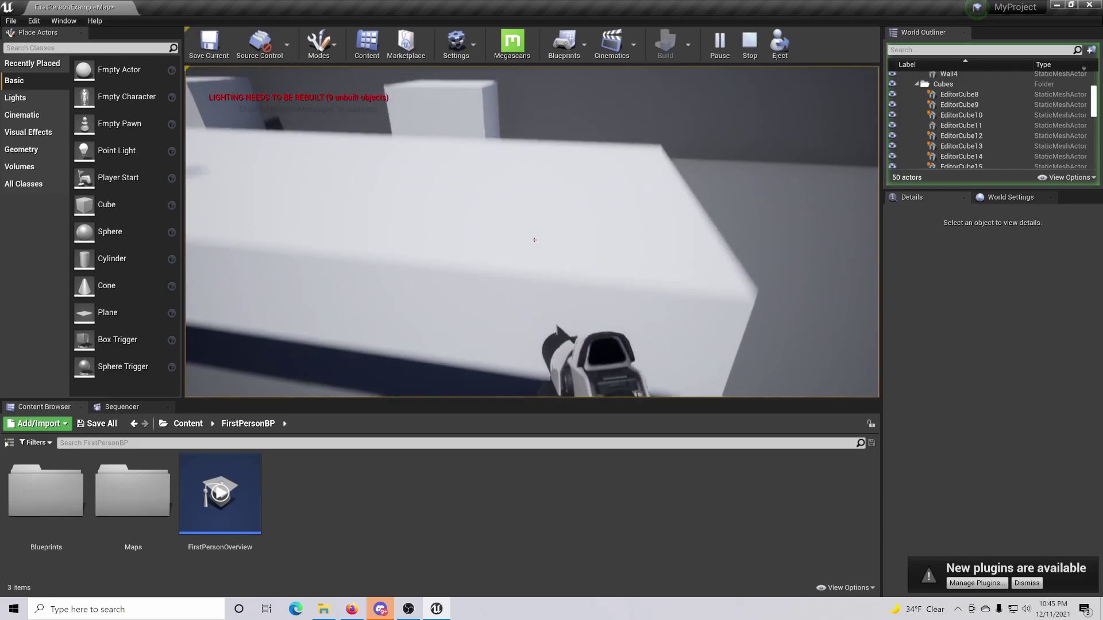
{"action": "key", "text": "space"}
{"action": "key", "text": "shift+F1"}
{"action": "left_click", "coordinate": [689, 549]}
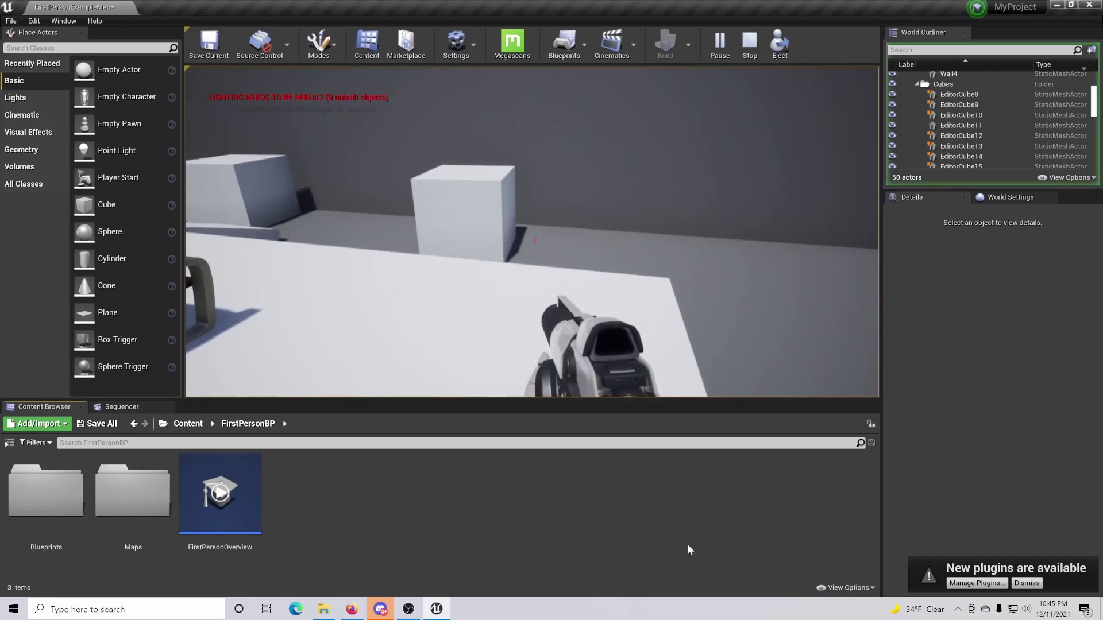